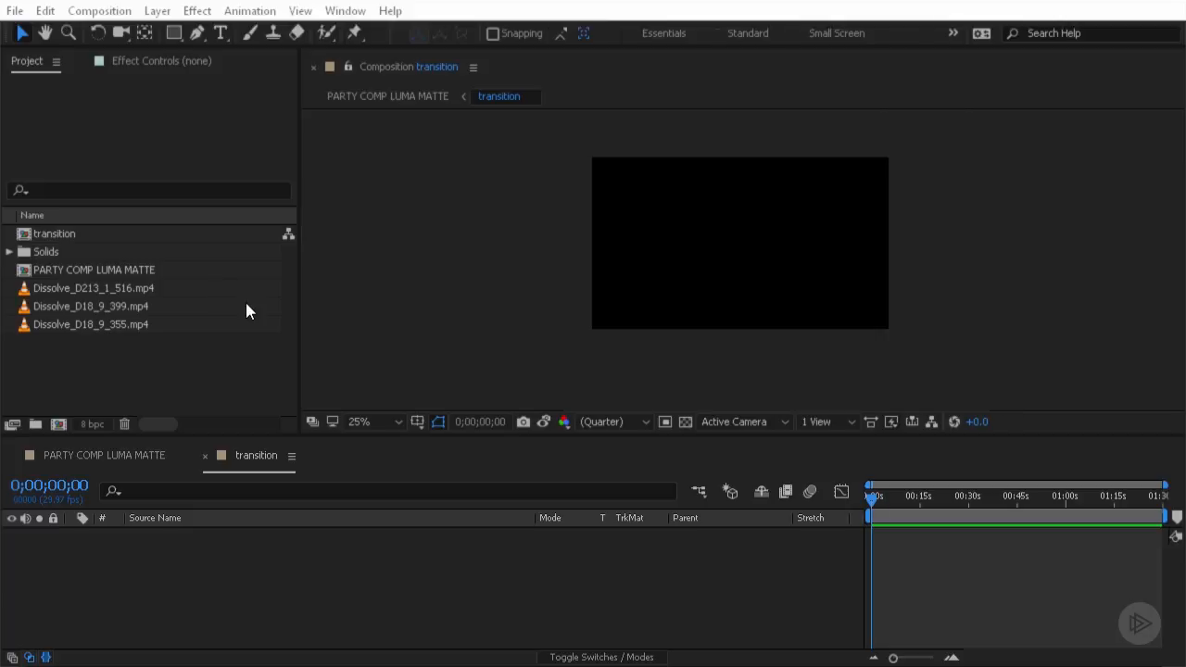
Add Dissolve_D213_1_516.mp4 to the empty transition composition and scrub through its ink footage.
{"action": "left_click", "coordinate": [108, 290]}
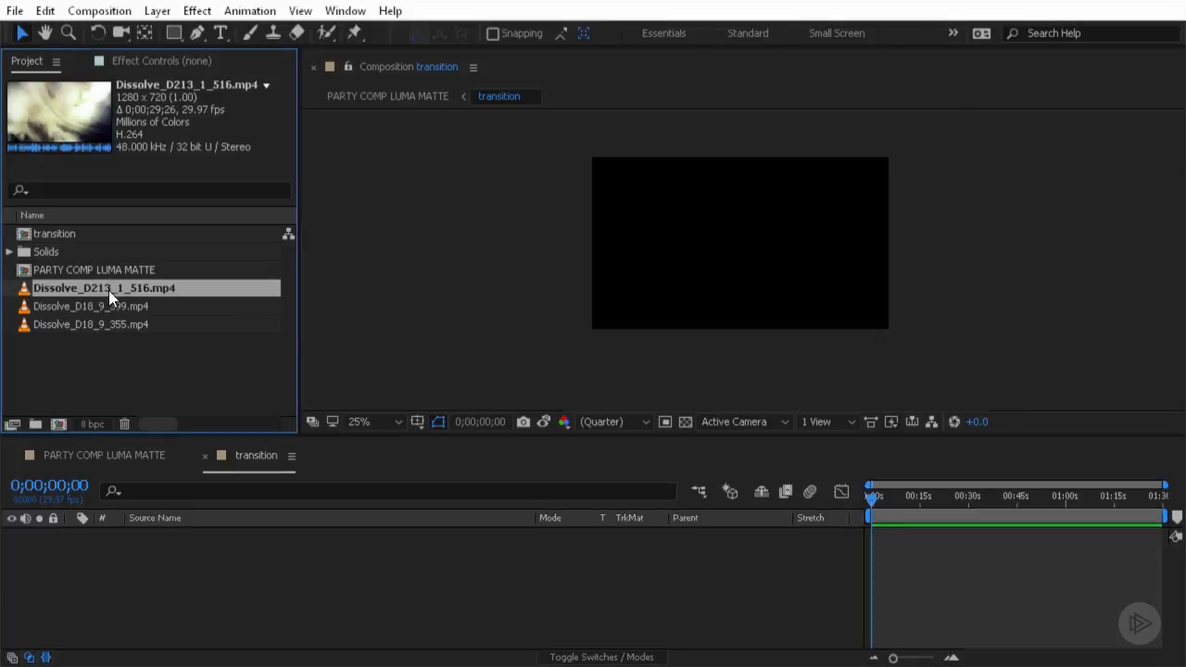
{"action": "left_click_drag", "start_coordinate": [103, 310], "coordinate": [189, 584]}
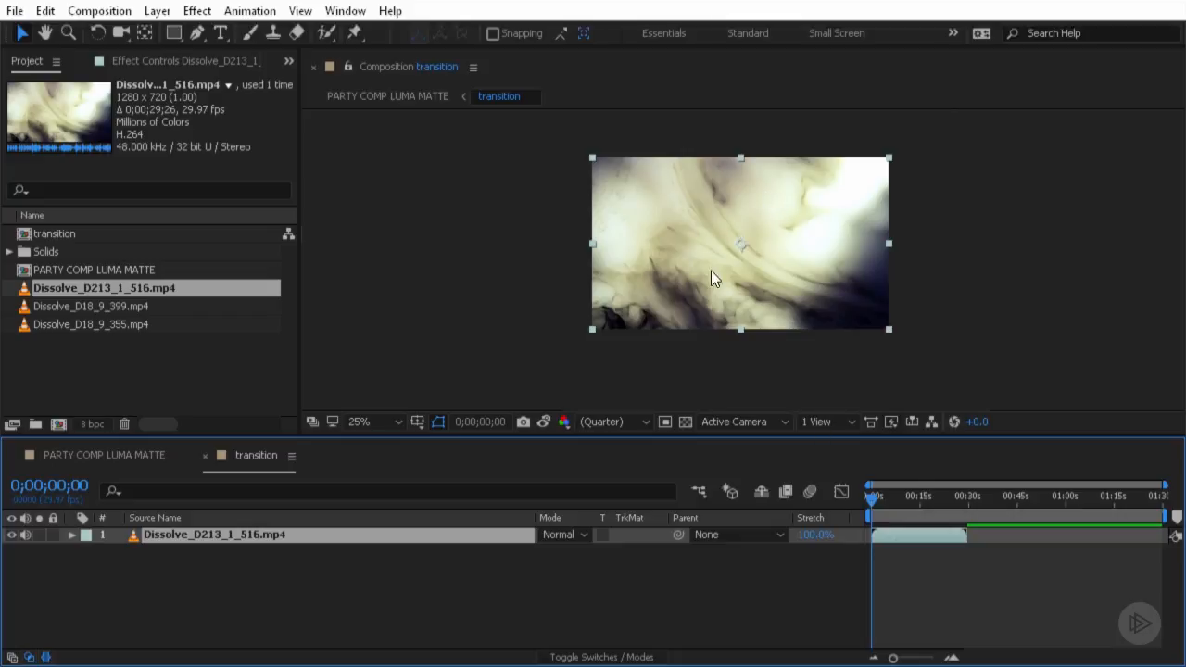
{"action": "left_click_drag", "start_coordinate": [872, 498], "coordinate": [867, 532]}
{"action": "mouse_move", "coordinate": [867, 532]}
{"action": "left_mouse_down"}
{"action": "mouse_move", "coordinate": [971, 533]}
{"action": "mouse_move", "coordinate": [859, 528]}
{"action": "left_mouse_up"}
Add Dissolve_D18_9_399.mp4 and Dissolve_D18_9_355.mp4 below the ink clip, sliding the 355 clip later to overlap the ink clip's end.
{"action": "left_click_drag", "start_coordinate": [85, 306], "coordinate": [167, 545]}
{"action": "left_click_drag", "start_coordinate": [79, 324], "coordinate": [120, 576]}
{"action": "left_click_drag", "start_coordinate": [899, 567], "coordinate": [965, 573]}
{"action": "left_click_drag", "start_coordinate": [928, 500], "coordinate": [947, 535]}
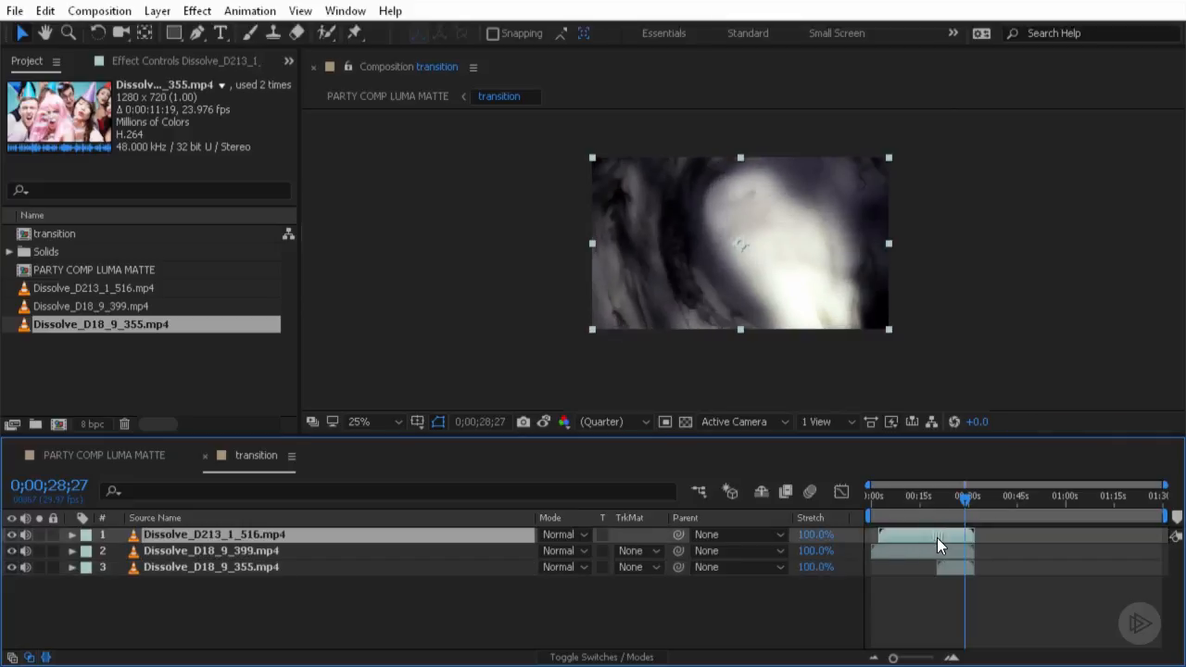
Set the Dissolve_D18_9_399.mp4 layer's track matte to Luma and scrub through the resulting transition.
{"action": "left_click", "coordinate": [633, 555]}
{"action": "left_click", "coordinate": [704, 514]}
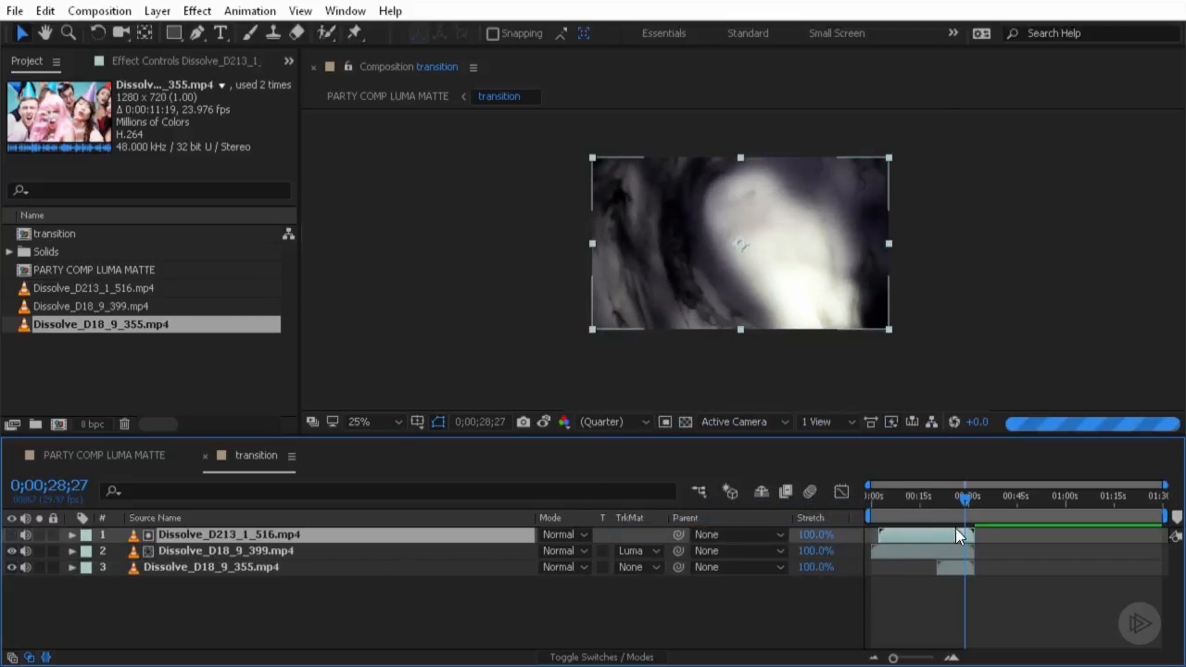
{"action": "mouse_move", "coordinate": [968, 499]}
{"action": "left_mouse_down"}
{"action": "mouse_move", "coordinate": [940, 499]}
{"action": "mouse_move", "coordinate": [967, 504]}
{"action": "mouse_move", "coordinate": [958, 507]}
{"action": "left_mouse_up"}
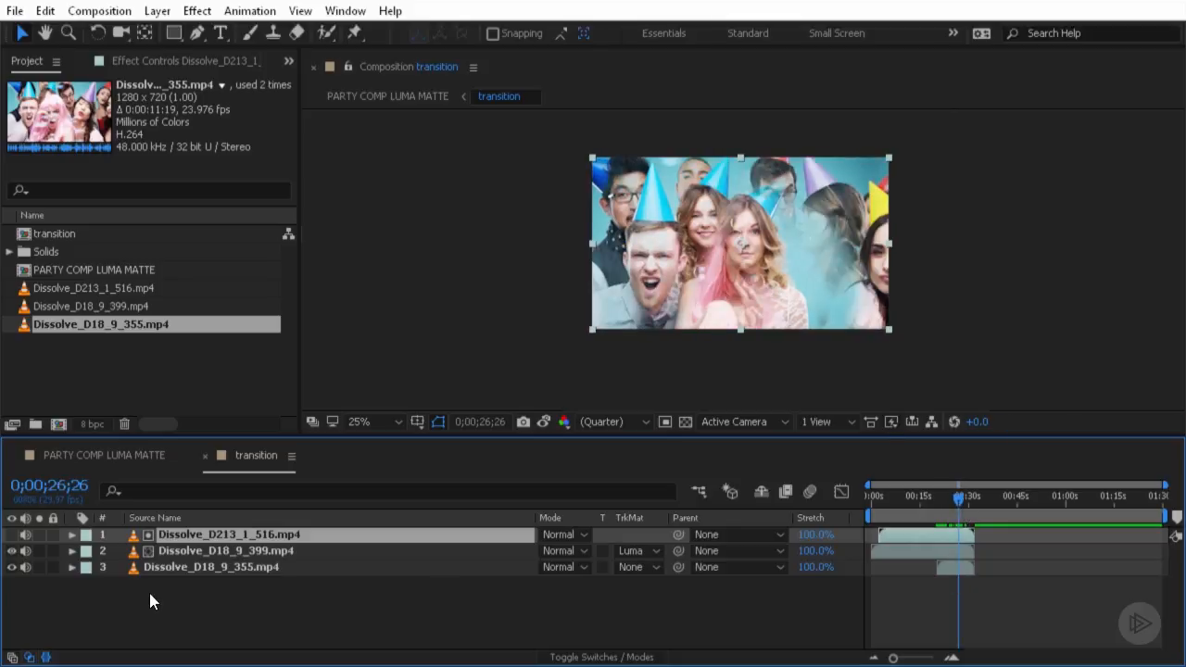
Remove the luma matte from Dissolve_D18_9_399.mp4 and delete both party clip layers from the transition composition.
{"action": "left_click", "coordinate": [178, 556]}
{"action": "left_click", "coordinate": [634, 552]}
{"action": "left_click", "coordinate": [686, 441]}
{"action": "left_click", "coordinate": [235, 564], "text": "shift"}
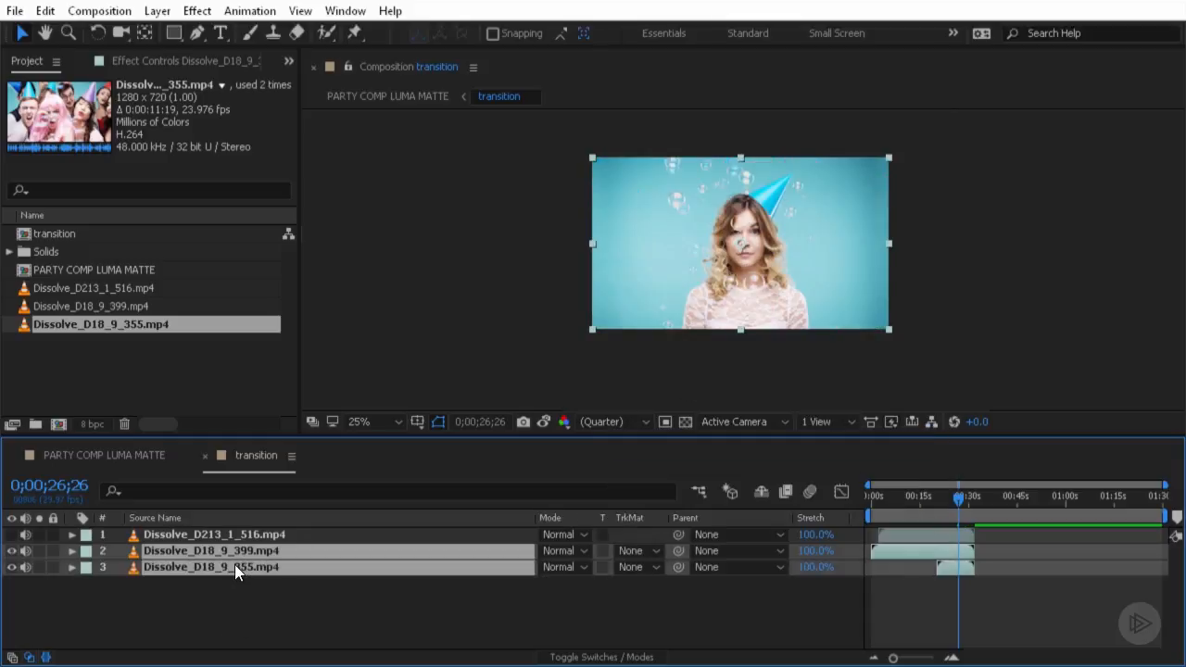
{"action": "key", "text": "Delete"}
Turn the ink clip's visibility back on and move the current time to 0;00;02;09.
{"action": "left_click", "coordinate": [174, 537]}
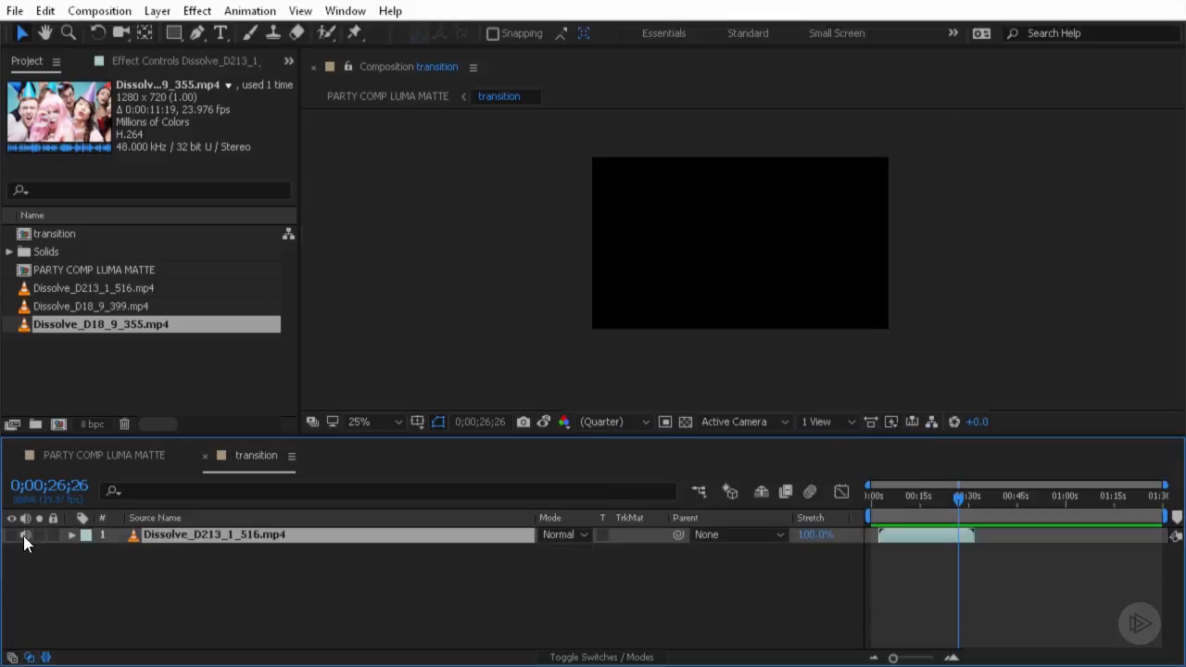
{"action": "left_click", "coordinate": [12, 535]}
{"action": "left_click_drag", "start_coordinate": [952, 493], "coordinate": [884, 504]}
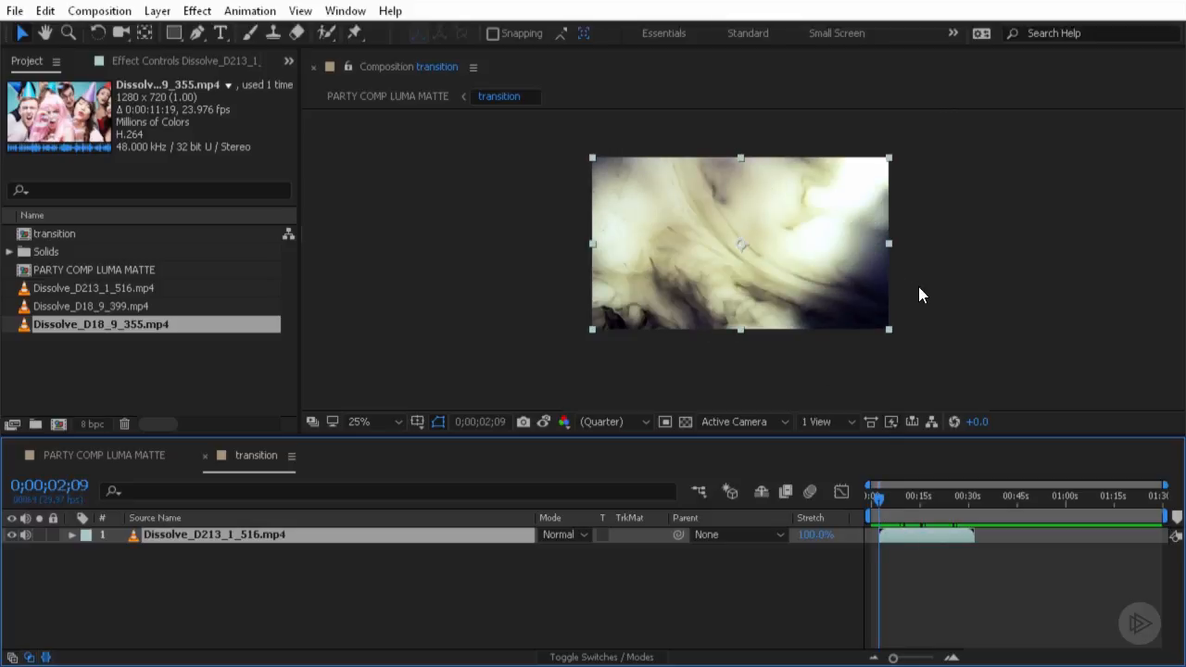
Create a white 1280 x 720 px solid and place it beneath the ink clip in the layer stack.
{"action": "left_click", "coordinate": [167, 11]}
{"action": "mouse_move", "coordinate": [443, 4]}
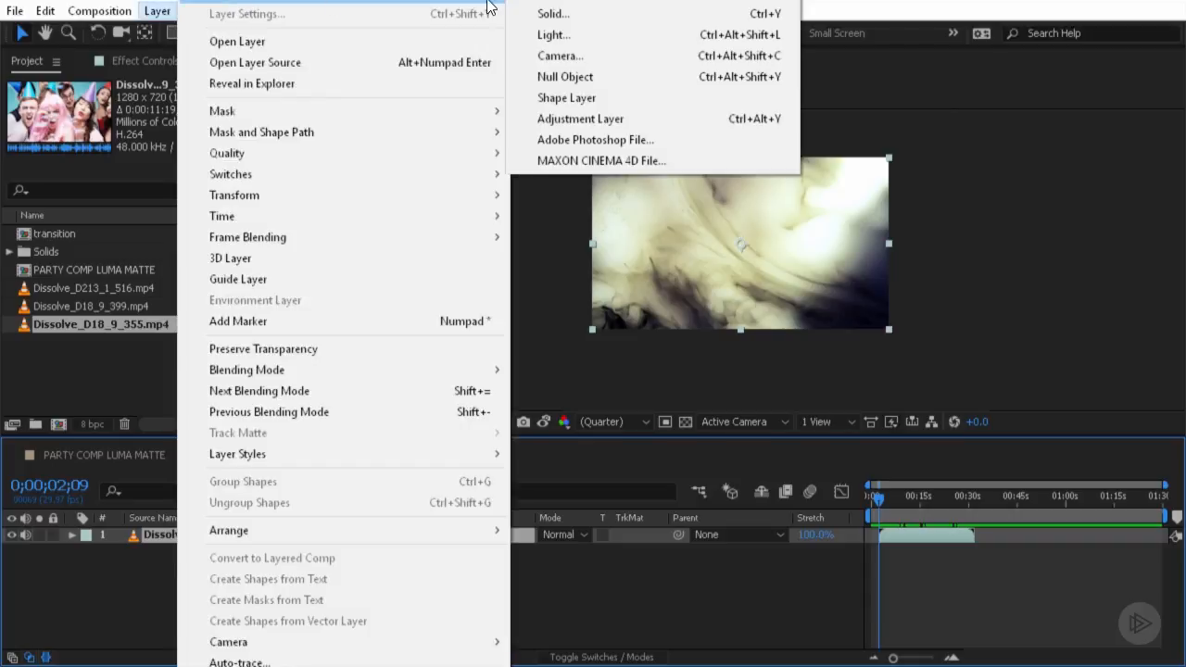
{"action": "left_click", "coordinate": [602, 16]}
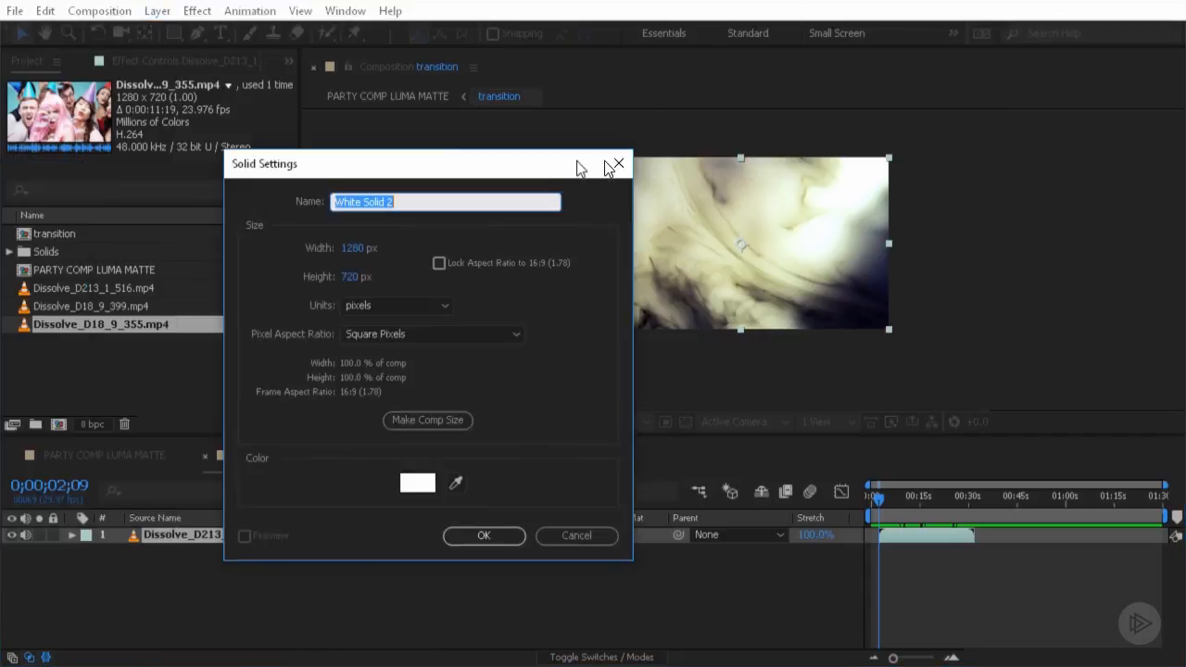
{"action": "left_click", "coordinate": [513, 537]}
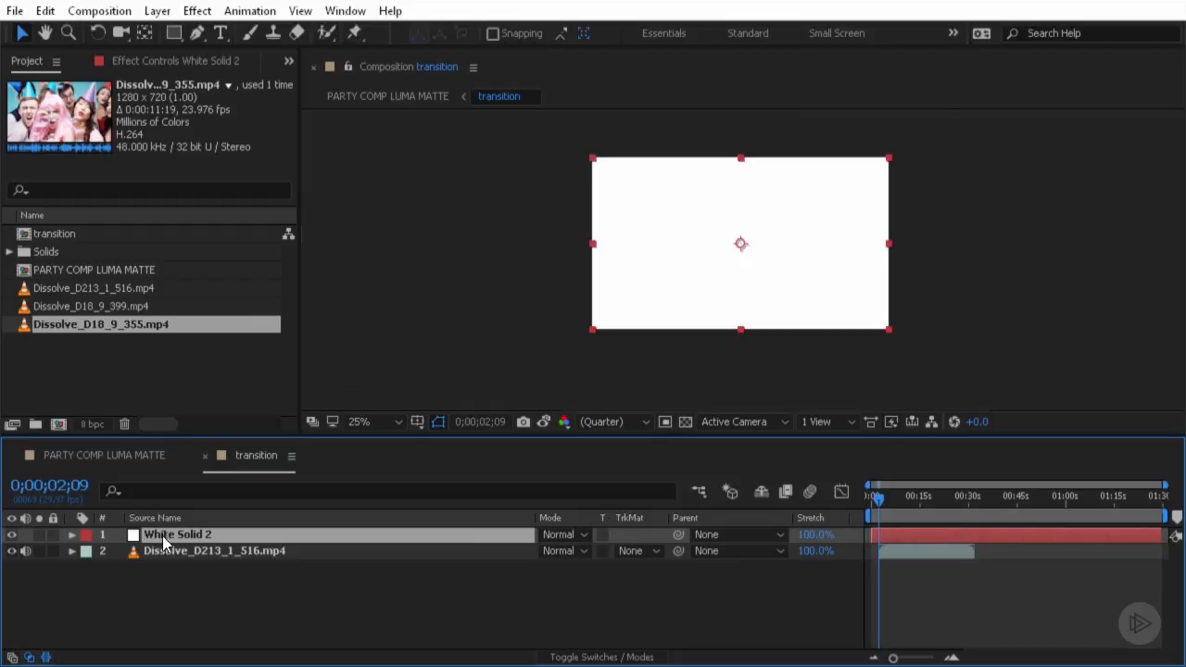
{"action": "left_click_drag", "start_coordinate": [162, 534], "coordinate": [218, 607]}
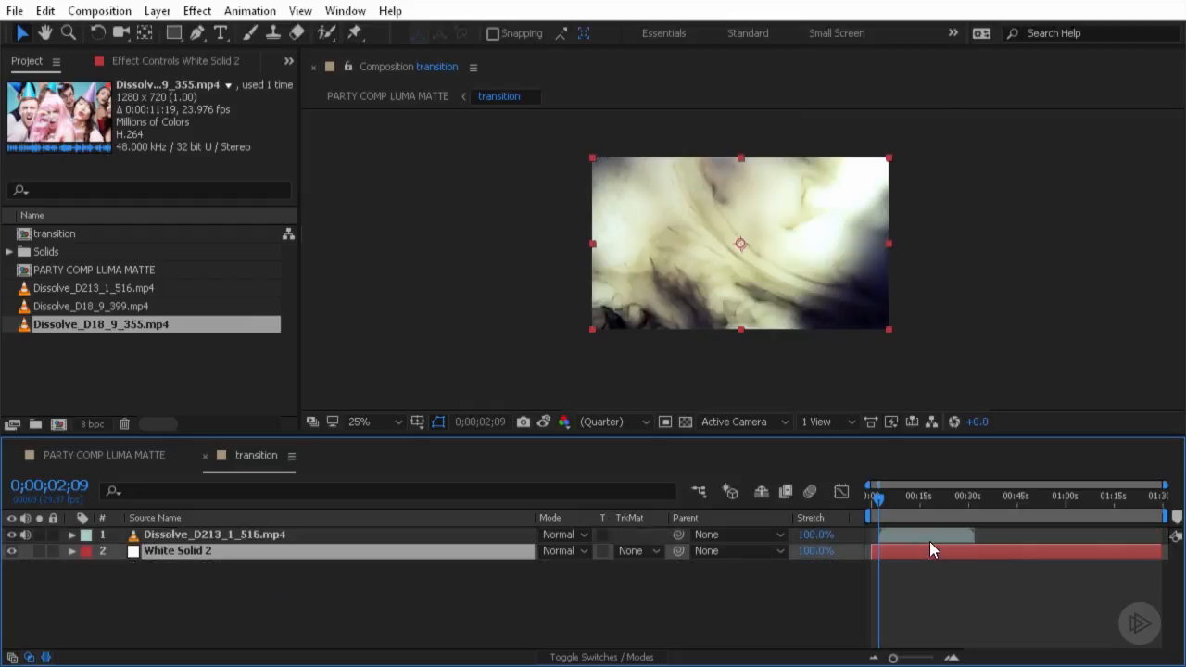
Slide the ink clip later in time so that it starts at about 0;00;22;06 over the white solid.
{"action": "left_click_drag", "start_coordinate": [914, 535], "coordinate": [953, 536]}
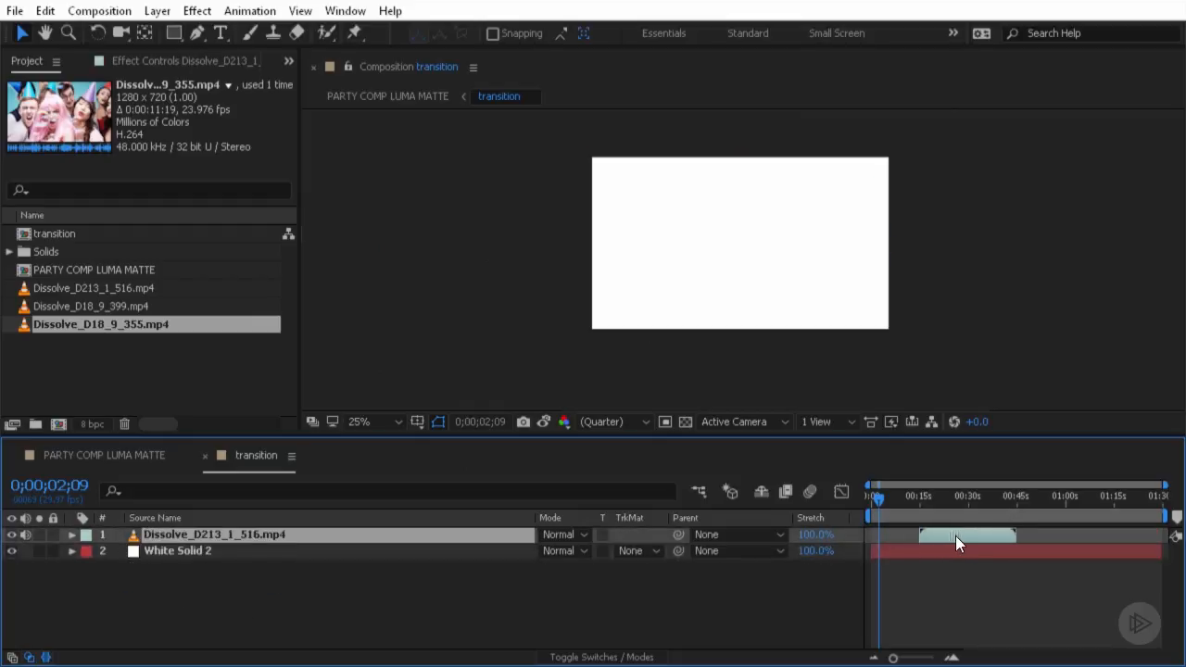
{"action": "left_click_drag", "start_coordinate": [878, 498], "coordinate": [968, 533]}
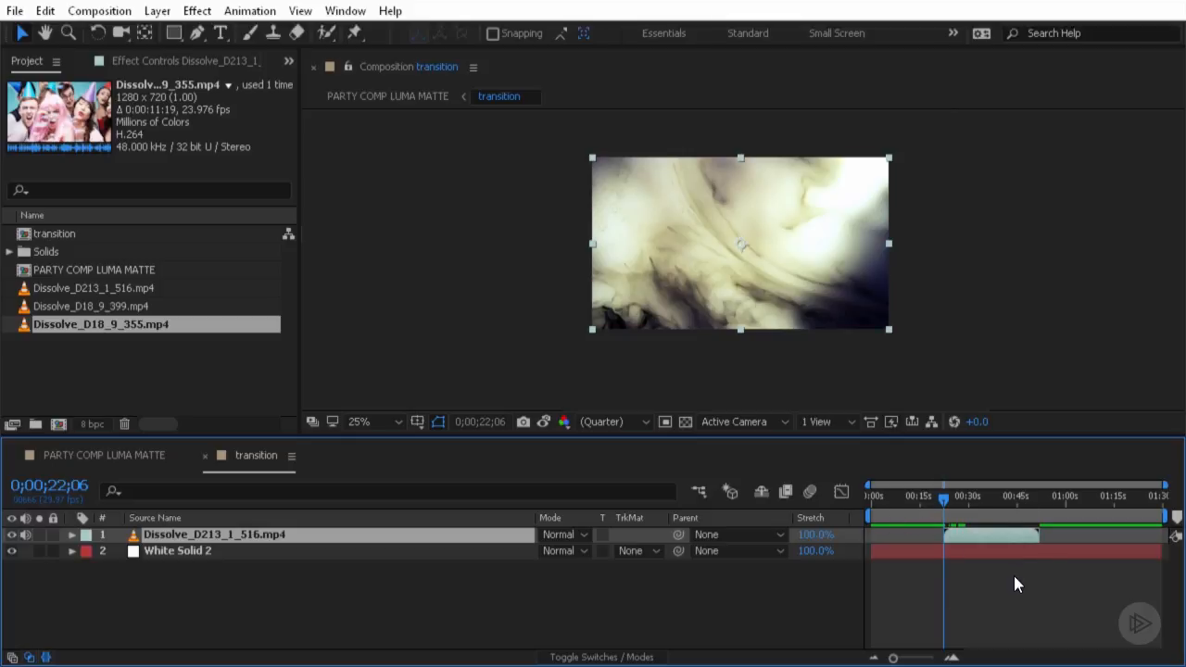
{"action": "mouse_move", "coordinate": [960, 496]}
{"action": "left_mouse_down"}
{"action": "mouse_move", "coordinate": [913, 497]}
{"action": "mouse_move", "coordinate": [957, 512]}
{"action": "mouse_move", "coordinate": [947, 515]}
{"action": "left_mouse_up"}
Keyframe the ink clip's opacity from 0% at 0;00;22;06 to 100% at 0;00;23;22 and preview the fade.
{"action": "key", "text": "t"}
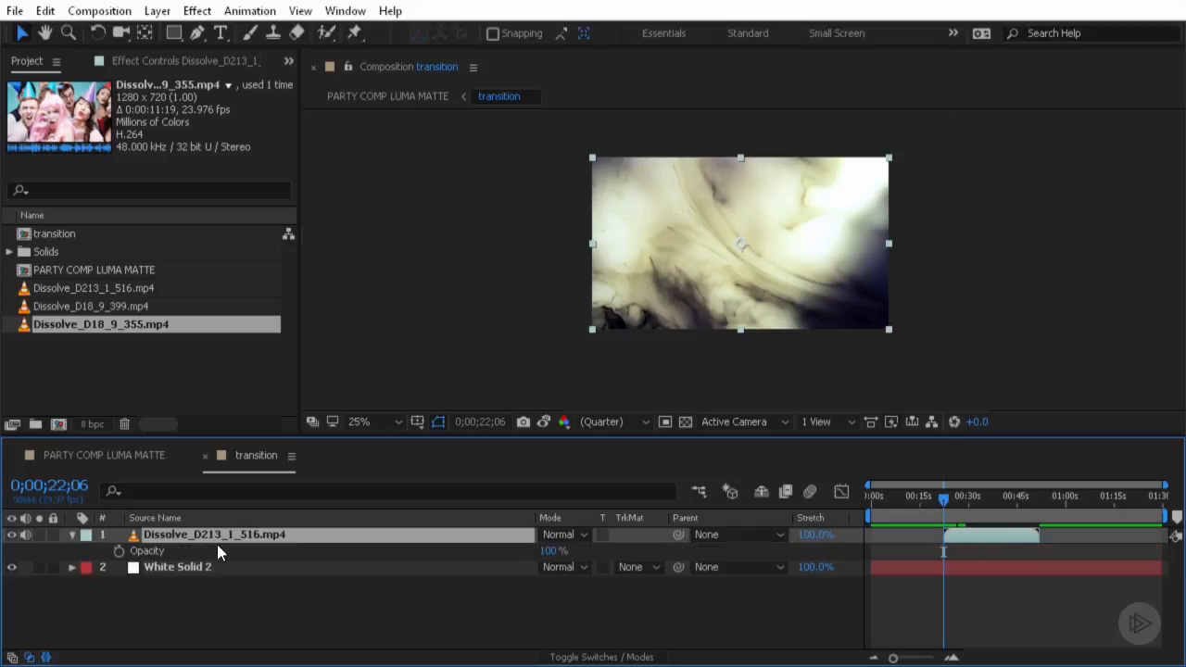
{"action": "left_click", "coordinate": [119, 552]}
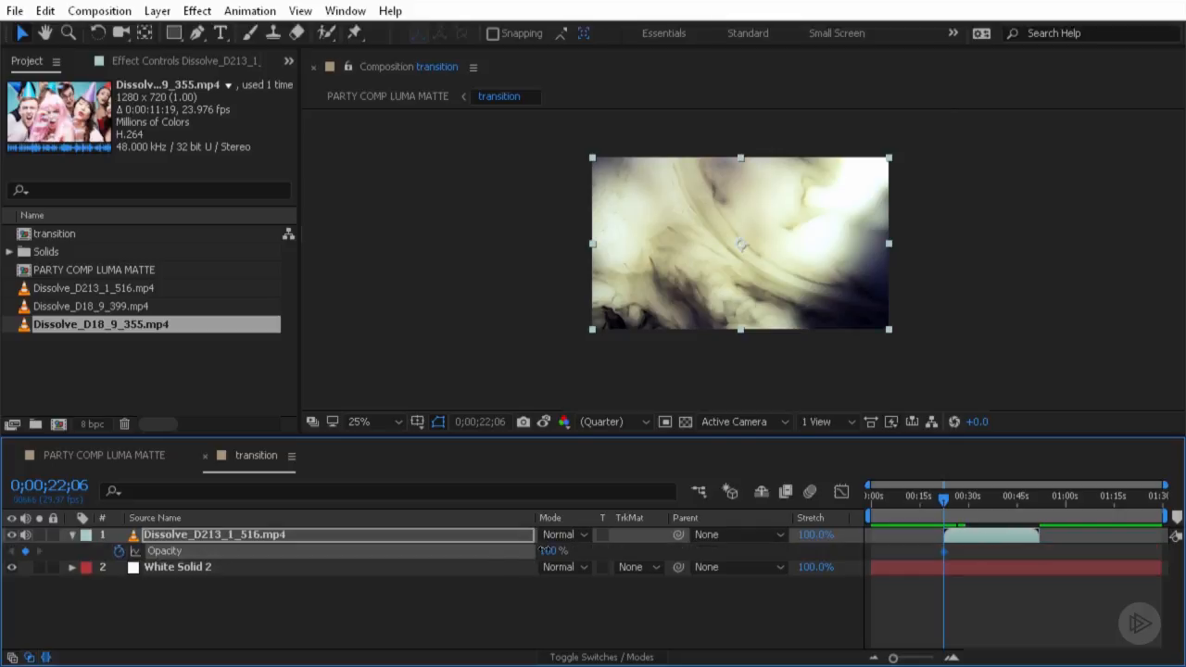
{"action": "left_click_drag", "start_coordinate": [549, 551], "coordinate": [361, 565]}
{"action": "left_click", "coordinate": [921, 502]}
{"action": "left_click_drag", "start_coordinate": [907, 502], "coordinate": [943, 532]}
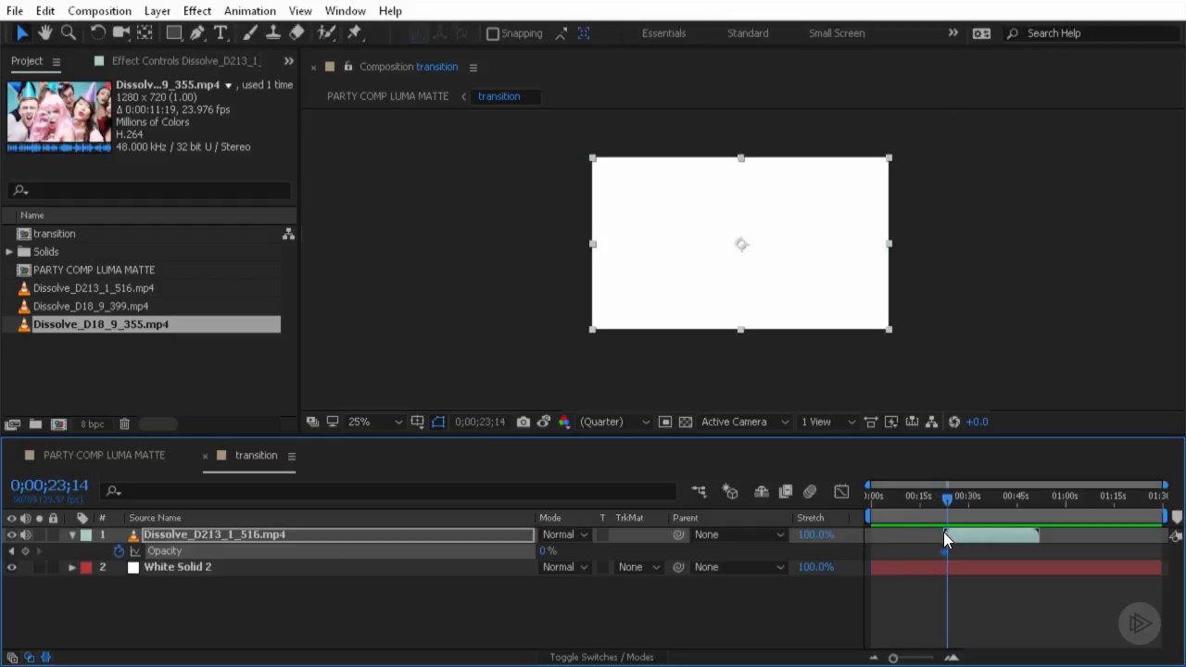
{"action": "left_click_drag", "start_coordinate": [944, 532], "coordinate": [943, 535]}
{"action": "left_click_drag", "start_coordinate": [545, 550], "coordinate": [656, 551]}
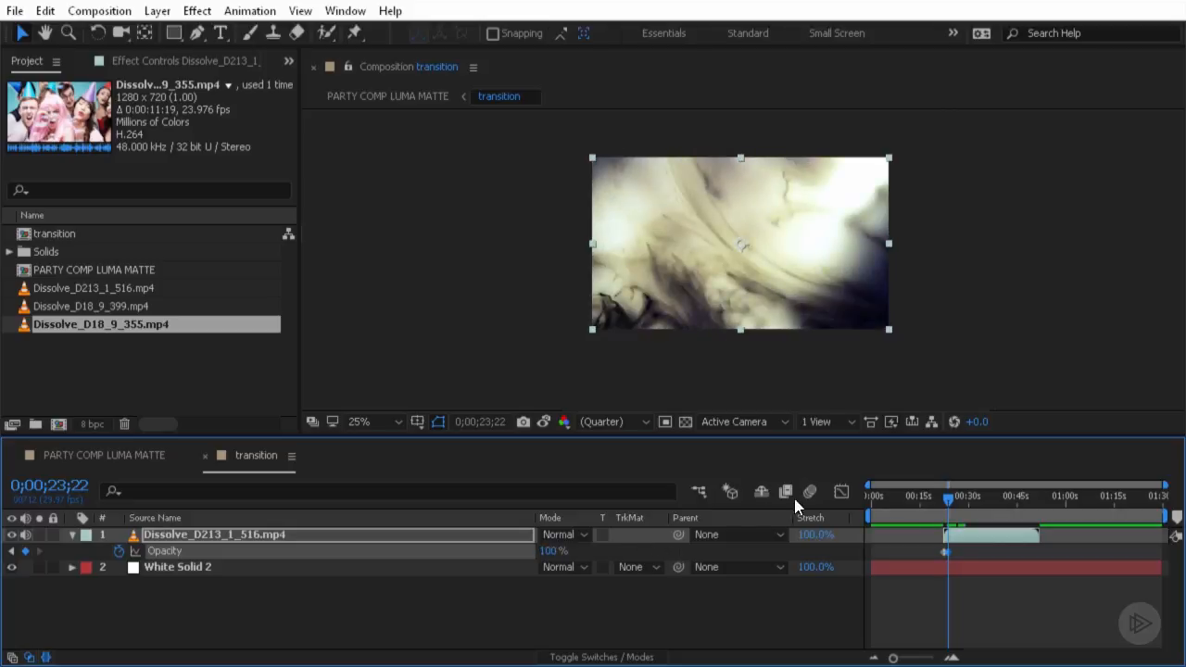
{"action": "left_click_drag", "start_coordinate": [929, 501], "coordinate": [962, 561]}
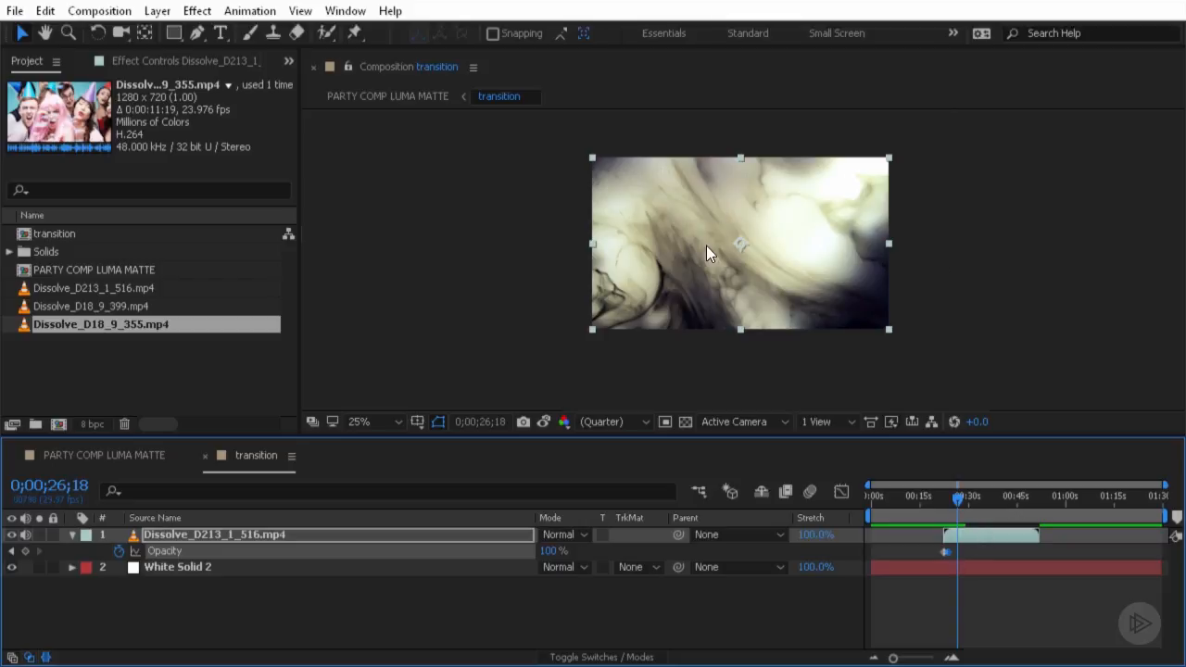
Find the Brightness & Contrast effect by searching for "bright" and apply it to the ink clip.
{"action": "left_click", "coordinate": [343, 11]}
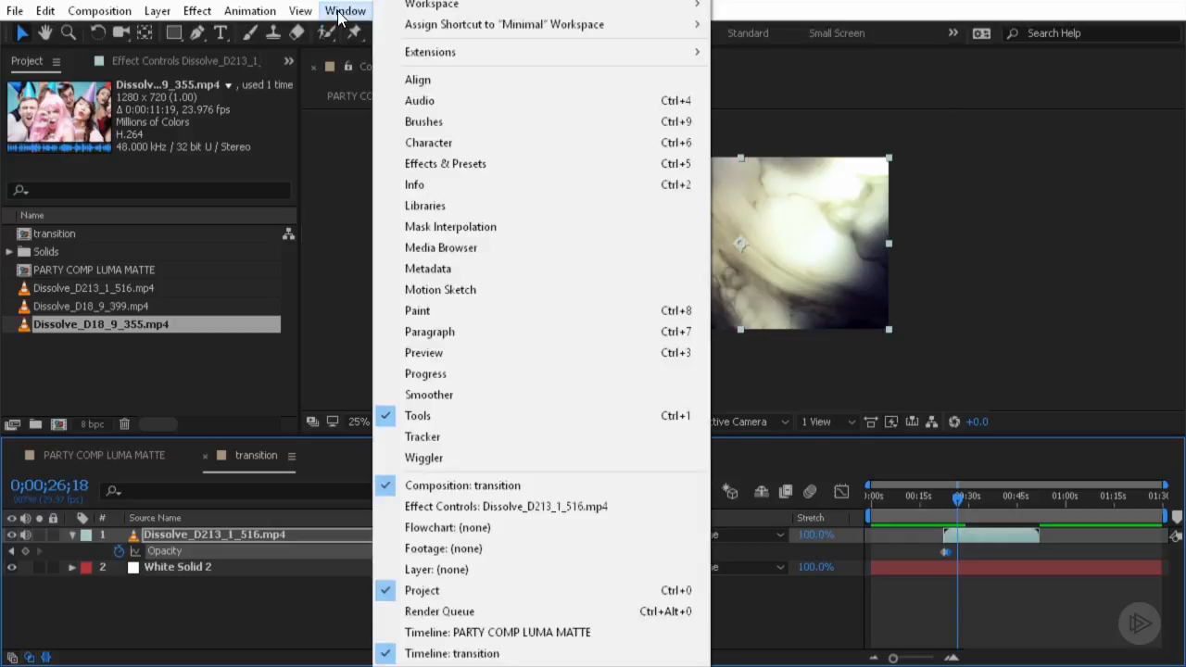
{"action": "left_click", "coordinate": [426, 165]}
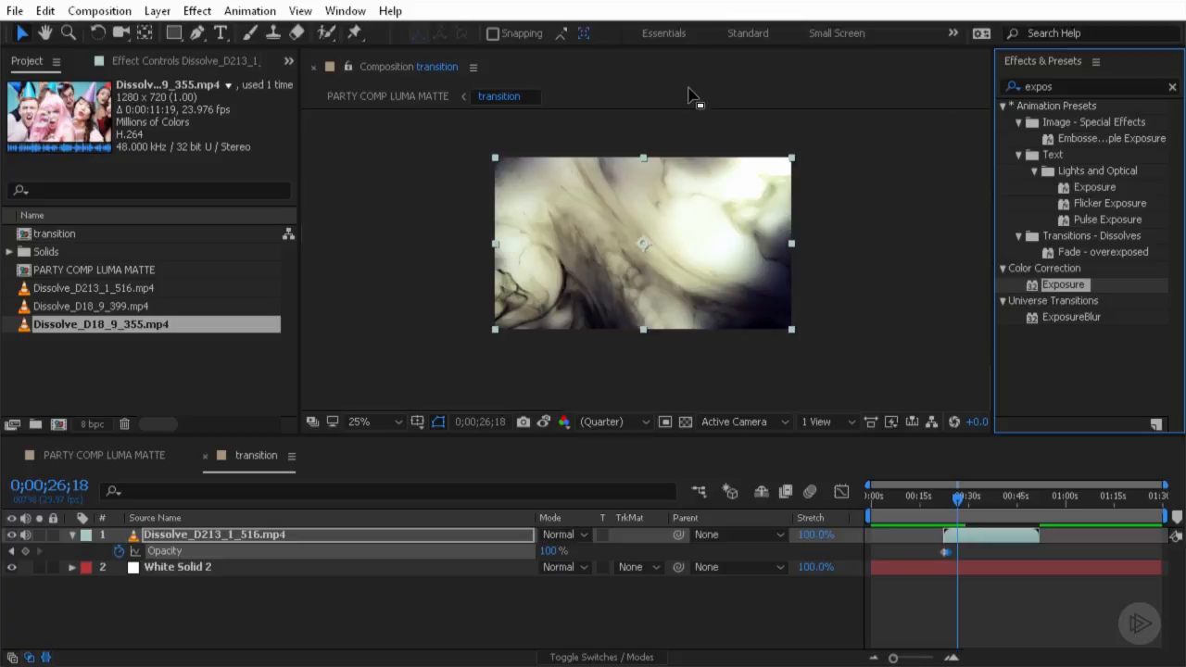
{"action": "left_click", "coordinate": [1067, 86]}
{"action": "double_click", "coordinate": [1027, 86]}
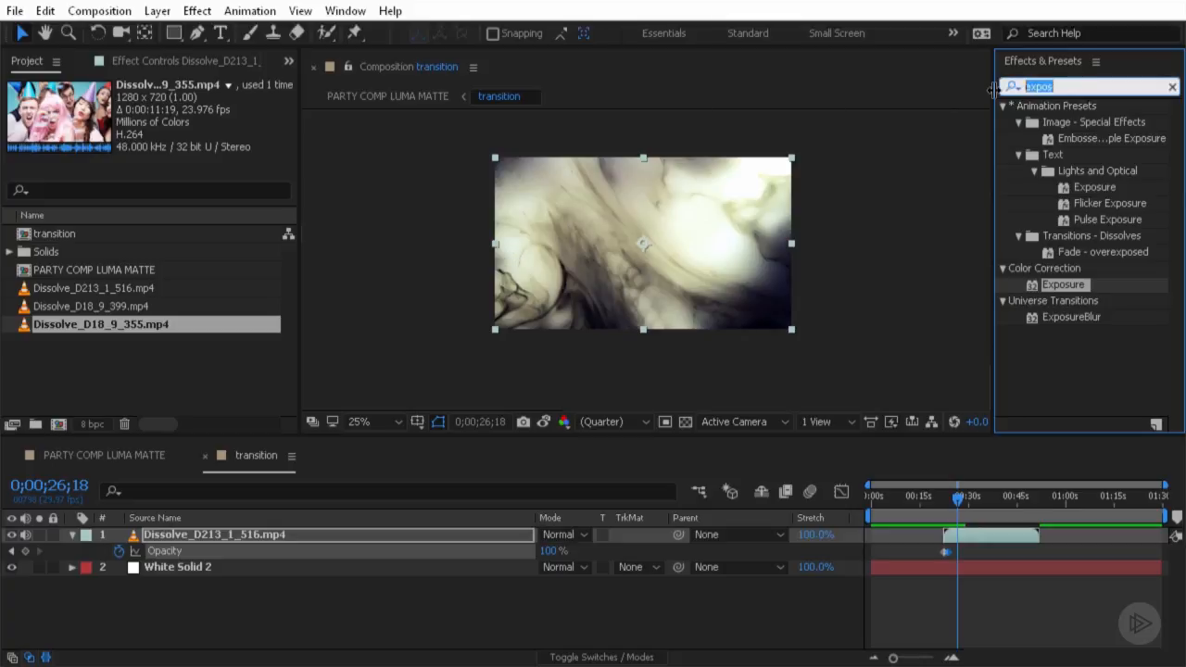
{"action": "type", "text": "bright"}
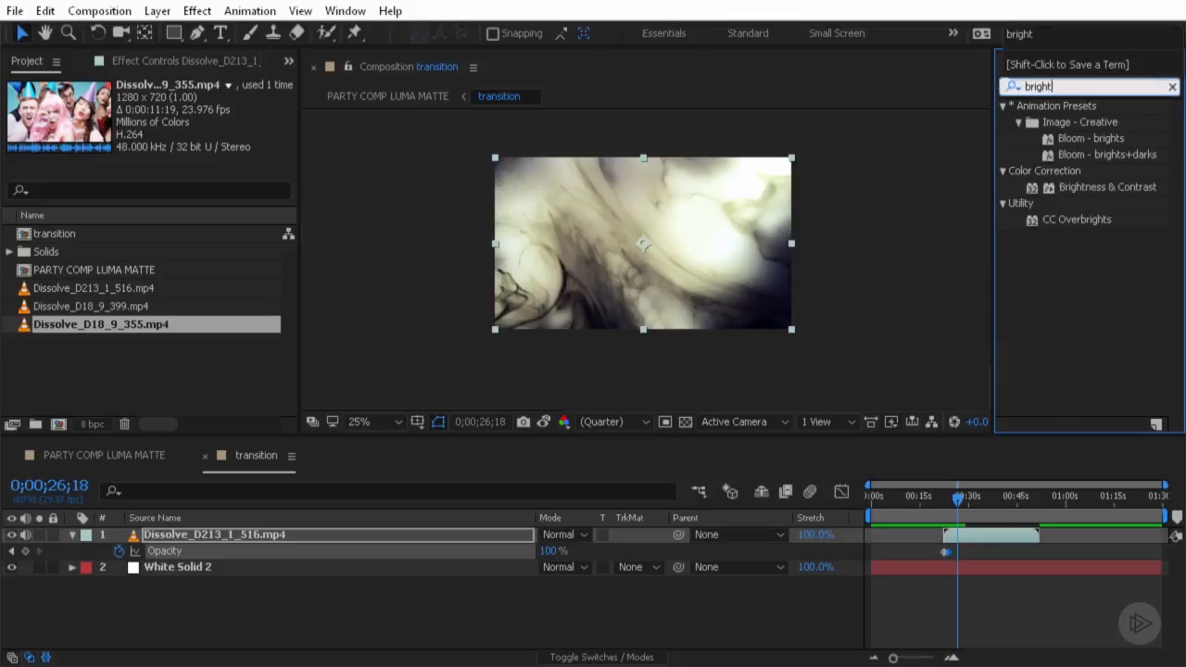
{"action": "left_click_drag", "start_coordinate": [1071, 187], "coordinate": [962, 533]}
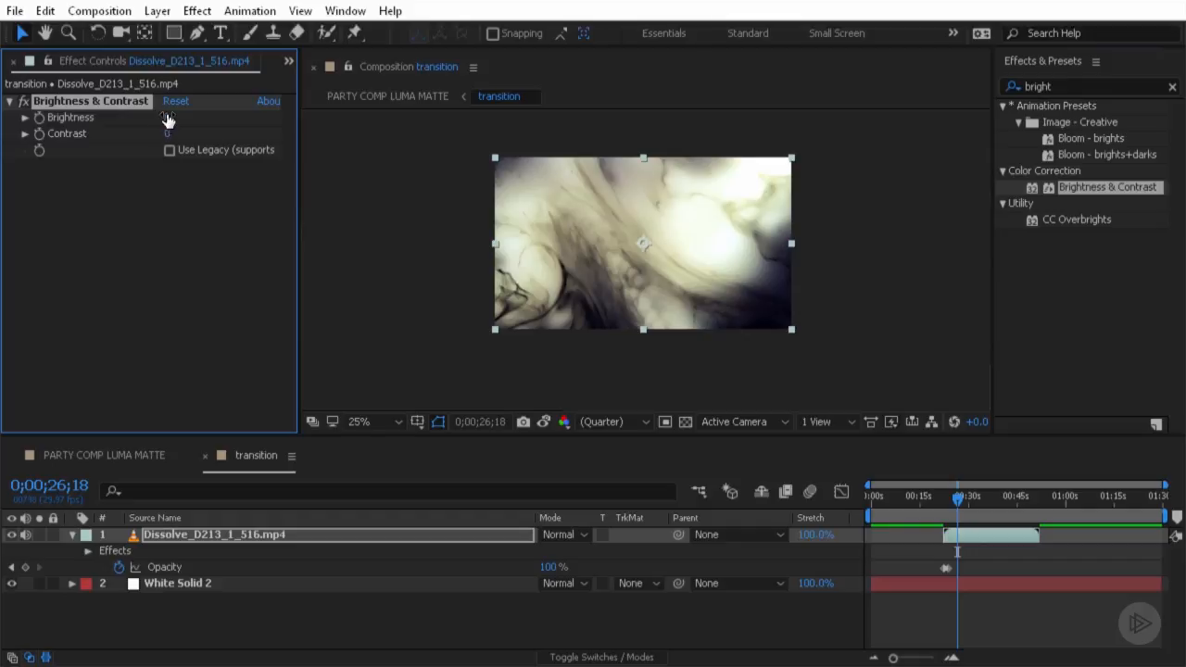
Set the ink clip's brightness to 150 and contrast to 100, checking the look at different times.
{"action": "left_click_drag", "start_coordinate": [168, 120], "coordinate": [307, 124]}
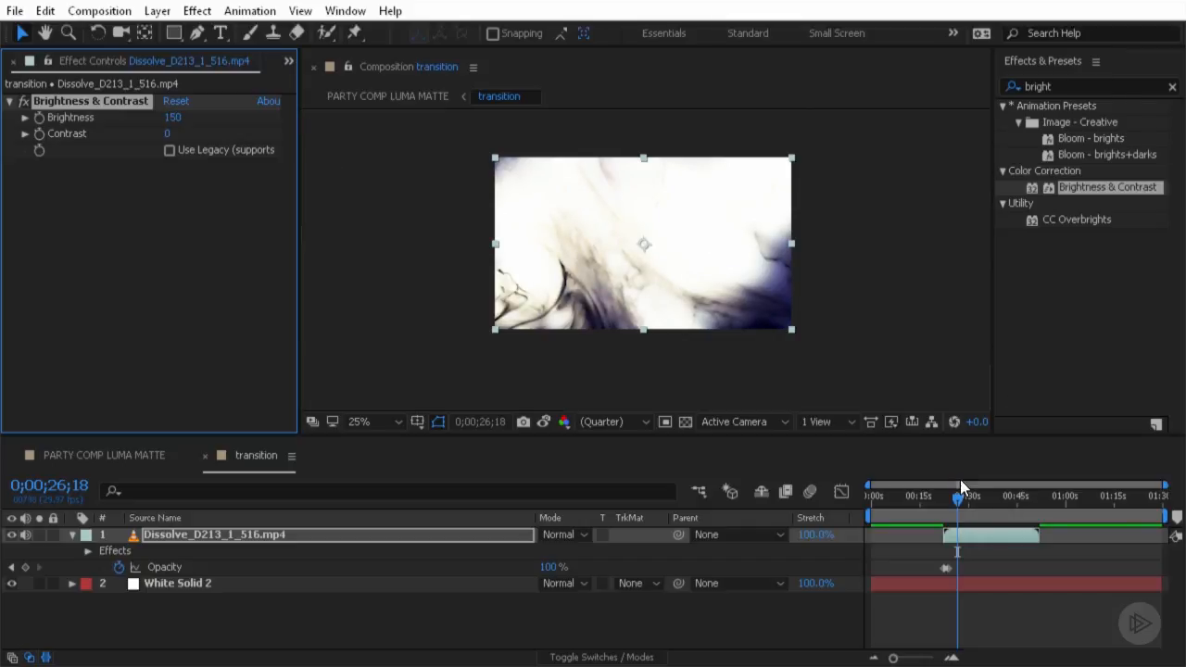
{"action": "mouse_move", "coordinate": [957, 497]}
{"action": "left_mouse_down"}
{"action": "mouse_move", "coordinate": [933, 503]}
{"action": "mouse_move", "coordinate": [1013, 513]}
{"action": "mouse_move", "coordinate": [919, 512]}
{"action": "mouse_move", "coordinate": [981, 520]}
{"action": "mouse_move", "coordinate": [975, 499]}
{"action": "left_mouse_up"}
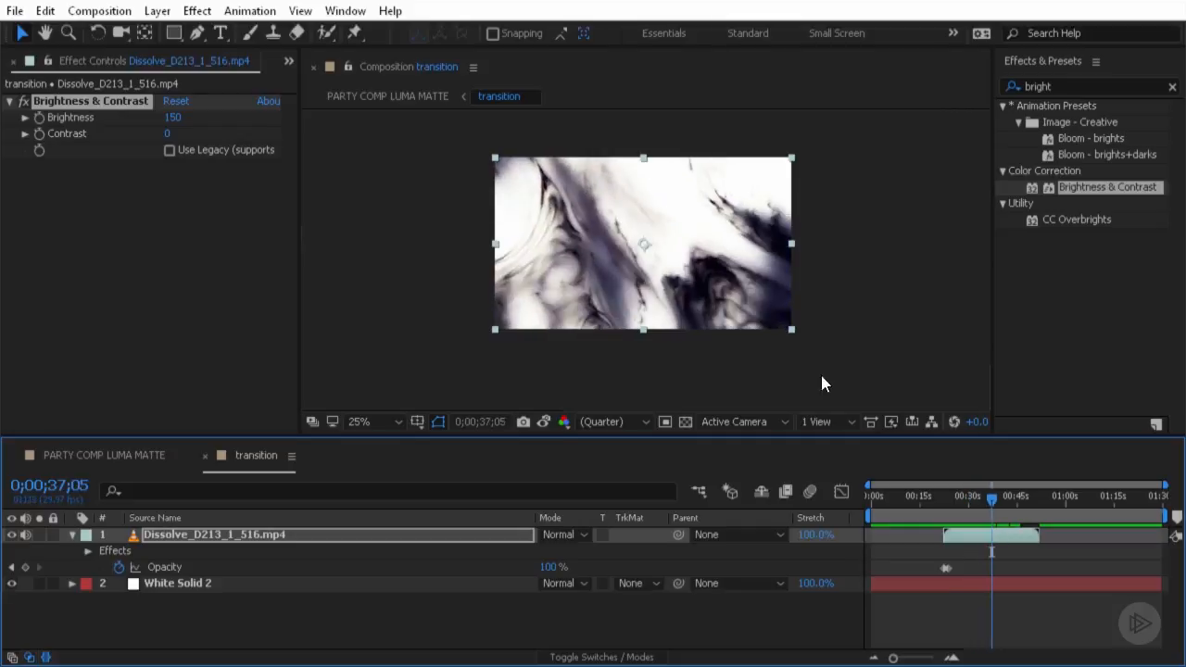
{"action": "left_click_drag", "start_coordinate": [167, 139], "coordinate": [279, 148]}
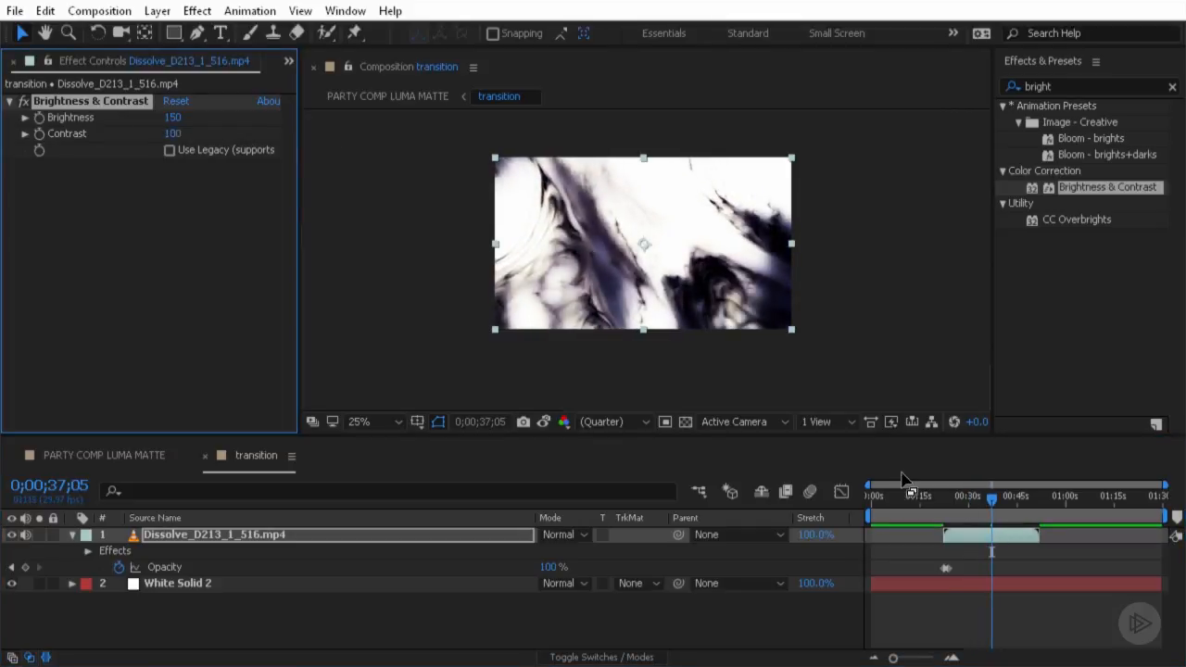
{"action": "left_click_drag", "start_coordinate": [948, 507], "coordinate": [1022, 535]}
{"action": "left_click_drag", "start_coordinate": [983, 536], "coordinate": [965, 535]}
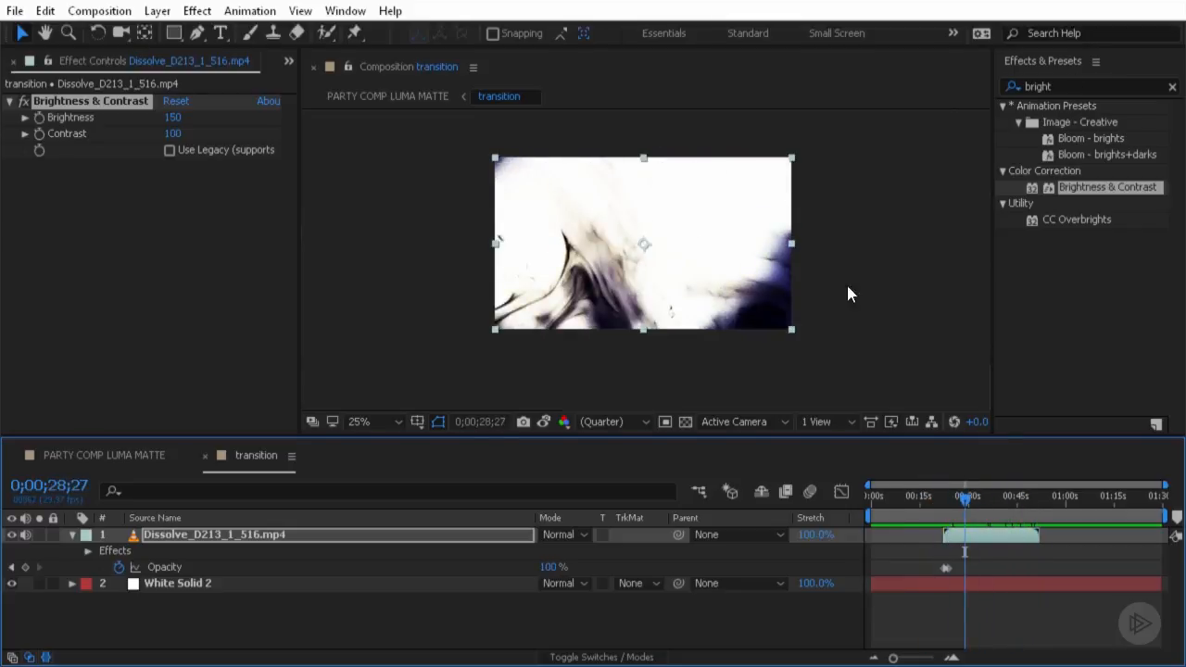
Apply Hue/Saturation to the ink clip, set Master Saturation to -100 and check the black-and-white fade-in.
{"action": "left_click", "coordinate": [1008, 85]}
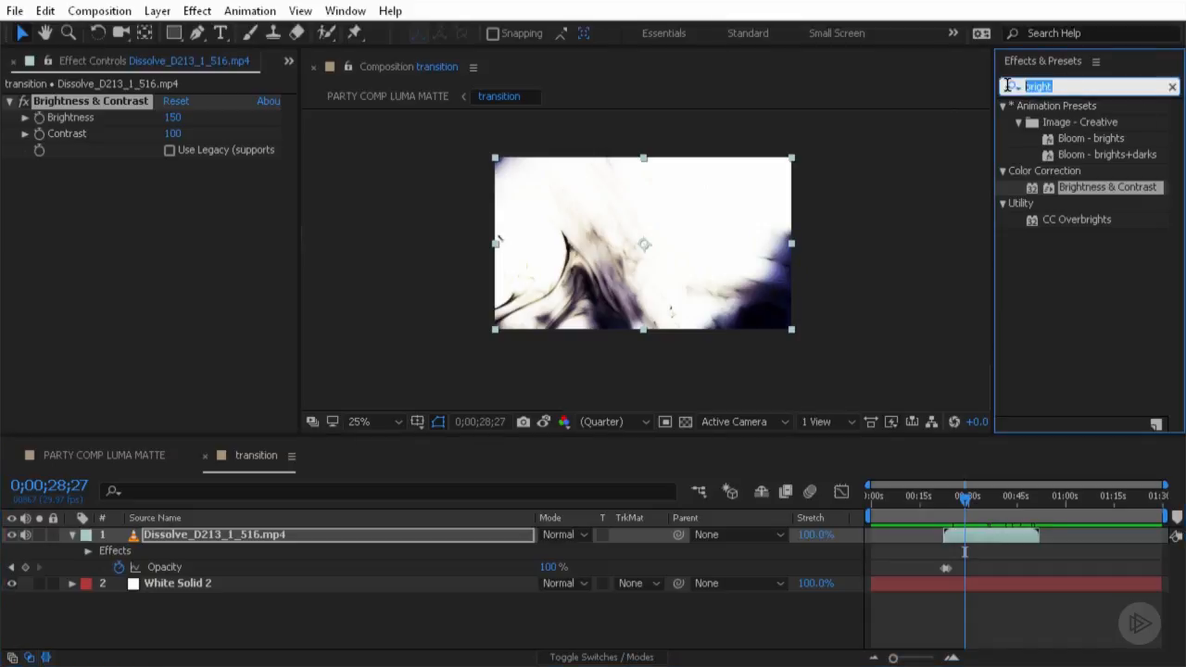
{"action": "type", "text": "hue"}
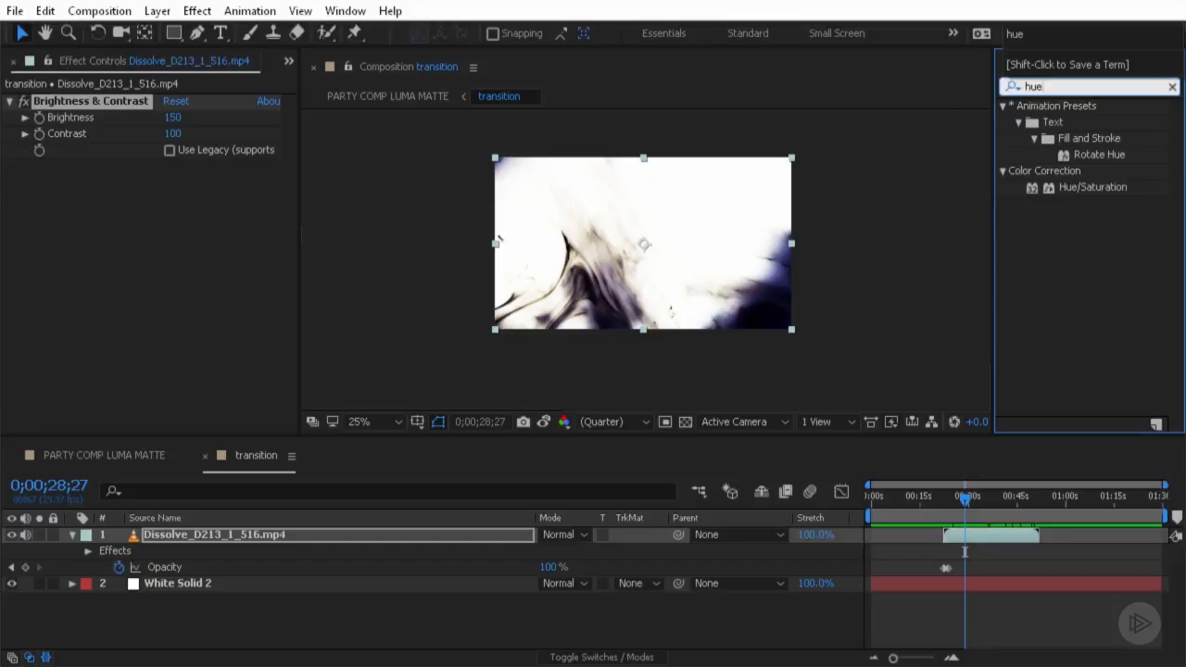
{"action": "left_click_drag", "start_coordinate": [1086, 191], "coordinate": [437, 214]}
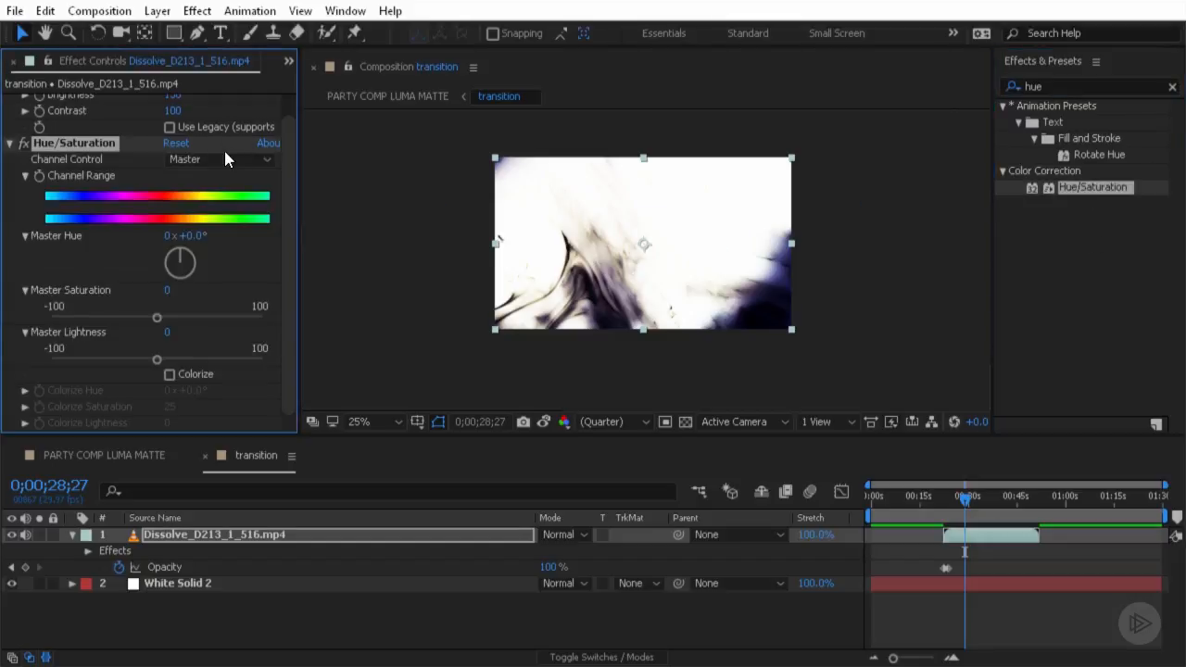
{"action": "left_click_drag", "start_coordinate": [160, 317], "coordinate": [3, 326]}
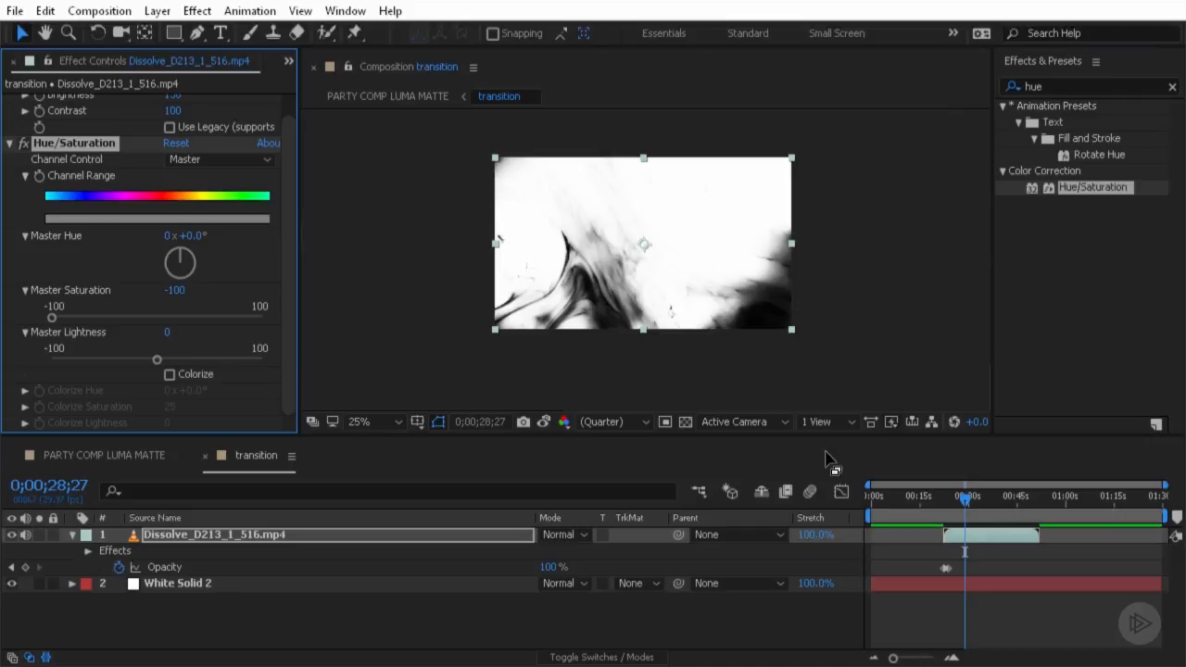
{"action": "left_click_drag", "start_coordinate": [935, 503], "coordinate": [943, 556]}
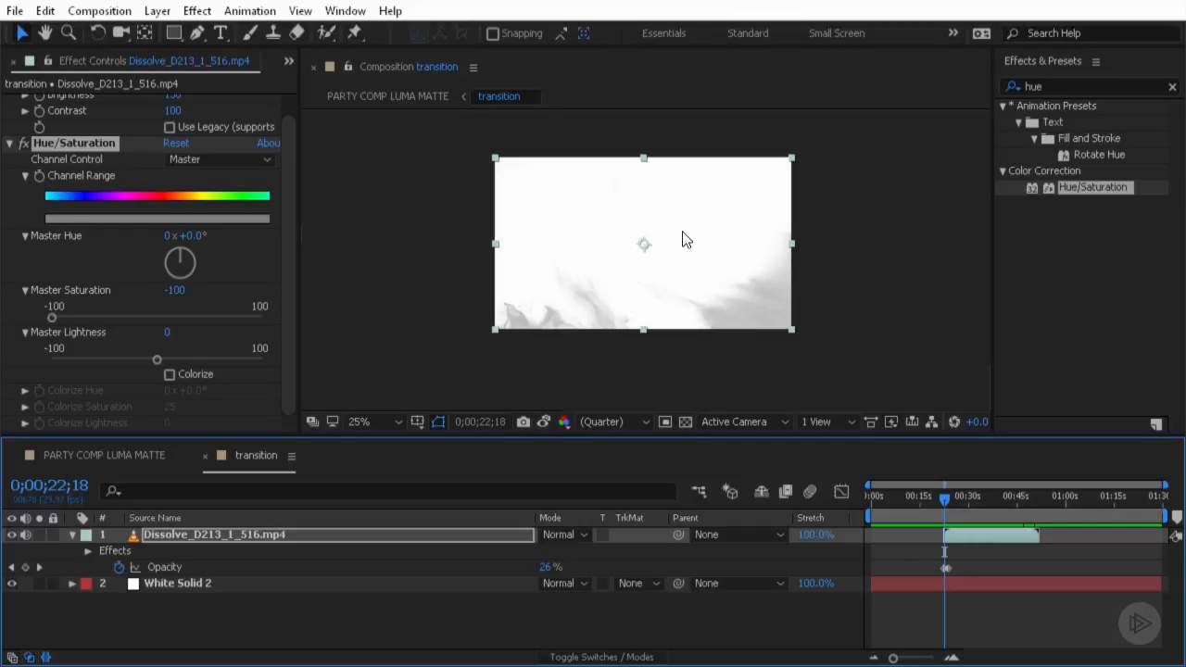
Scale the ink clip to about 137.5% and shift it down and to the right within the frame.
{"action": "left_click_drag", "start_coordinate": [793, 330], "coordinate": [831, 380]}
{"action": "left_click", "coordinate": [233, 536]}
{"action": "key", "text": "s"}
{"action": "left_click_drag", "start_coordinate": [833, 352], "coordinate": [848, 368]}
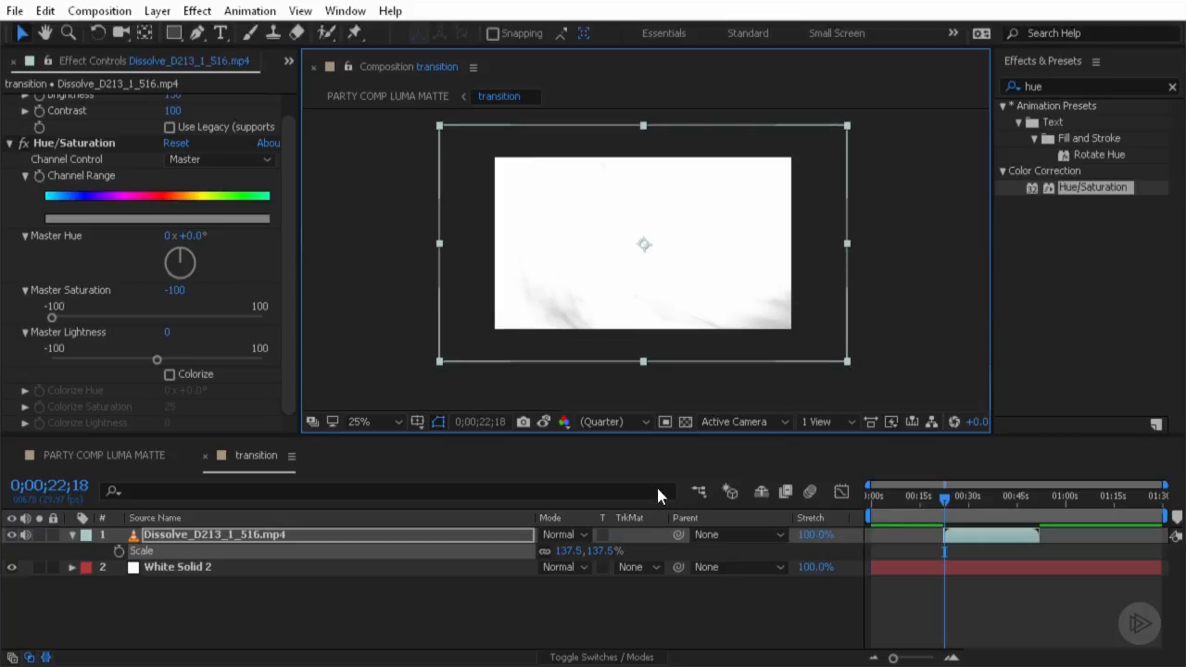
{"action": "left_click_drag", "start_coordinate": [724, 268], "coordinate": [764, 300]}
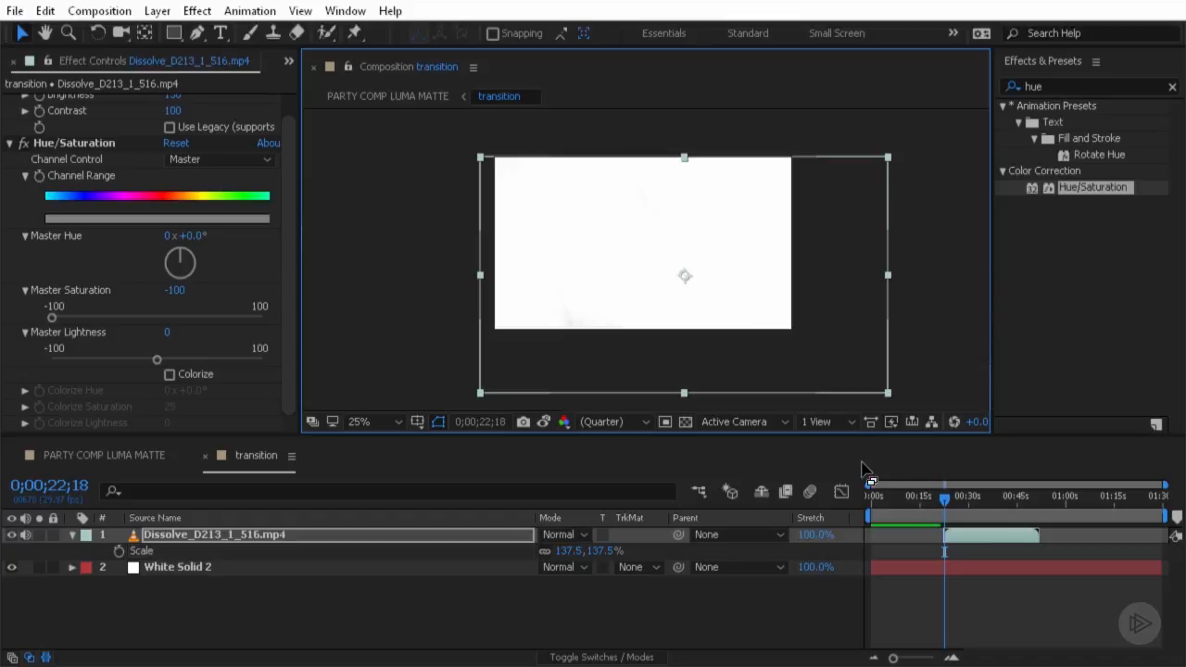
Move to 0;00;47;06, where the ink leaves a white gap, and create a comp-sized black (000000) solid above the ink clip.
{"action": "left_click_drag", "start_coordinate": [936, 498], "coordinate": [1012, 543]}
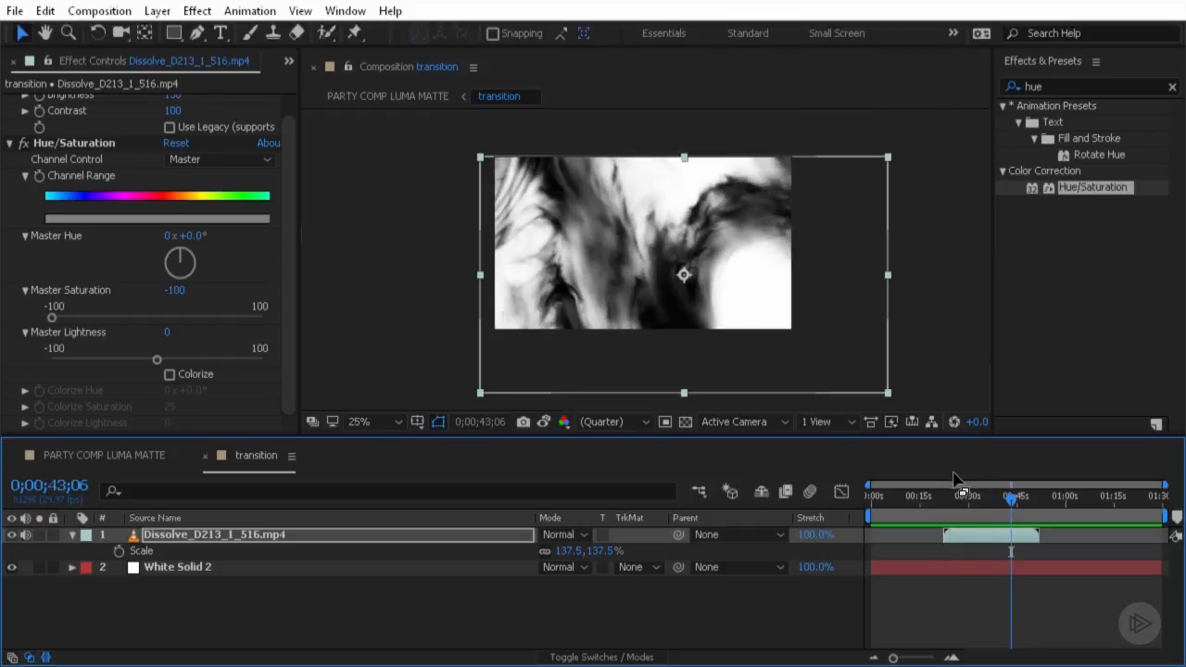
{"action": "left_click_drag", "start_coordinate": [1015, 503], "coordinate": [1025, 501]}
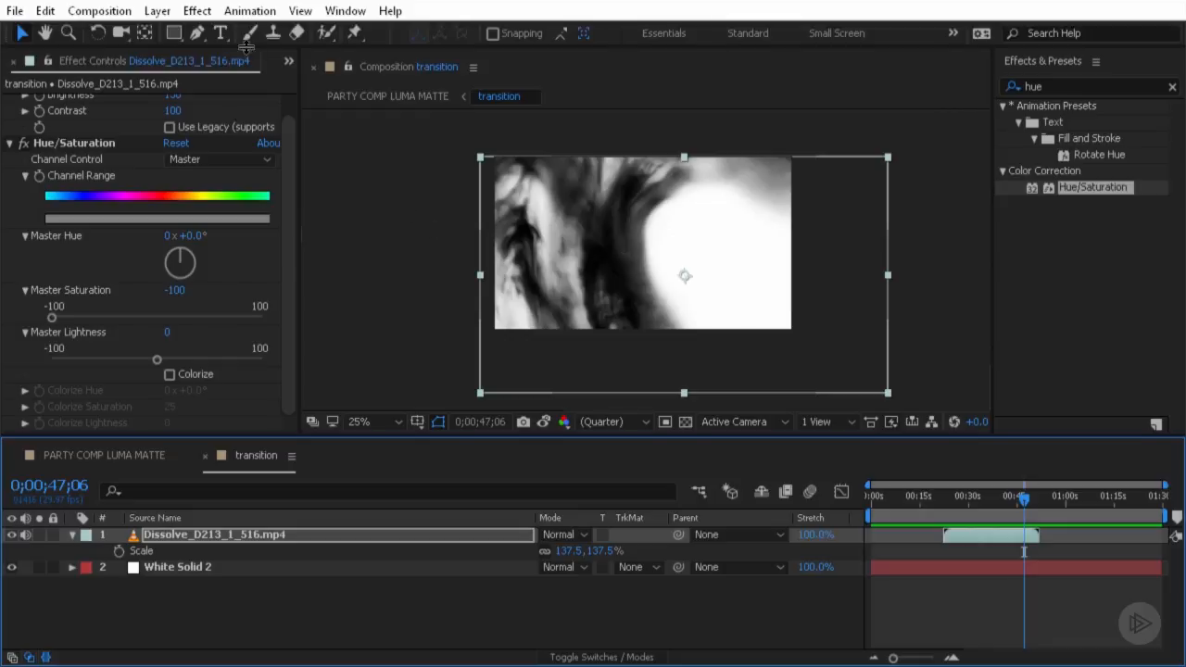
{"action": "left_click", "coordinate": [160, 11]}
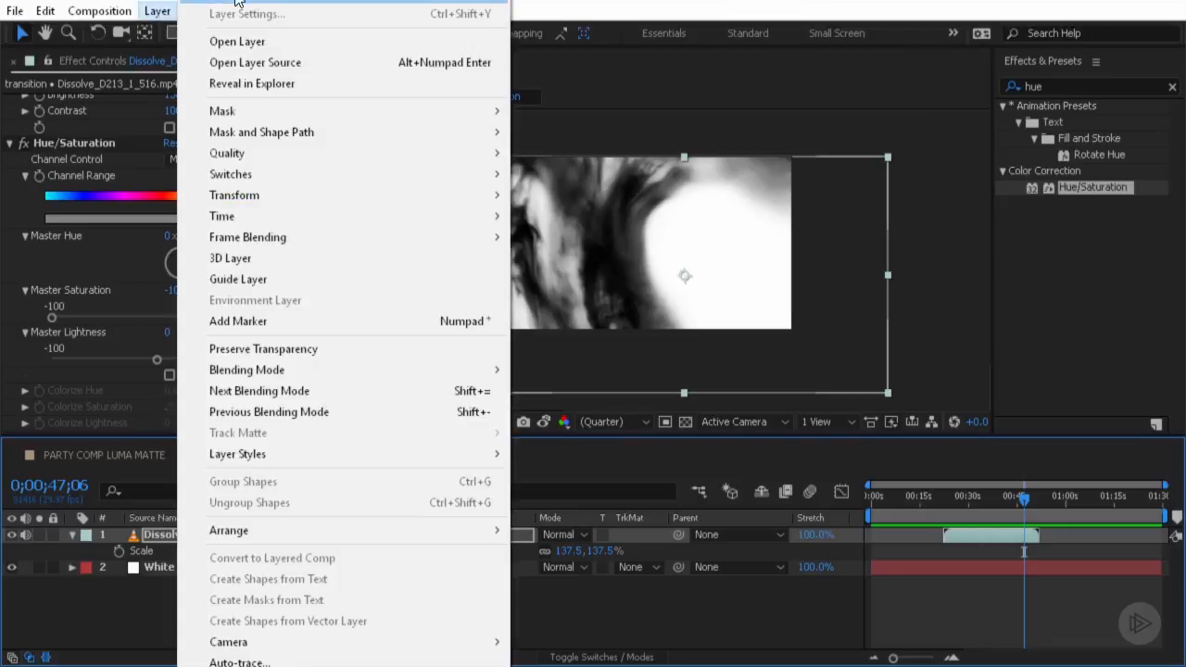
{"action": "mouse_move", "coordinate": [240, 2]}
{"action": "left_click", "coordinate": [553, 14]}
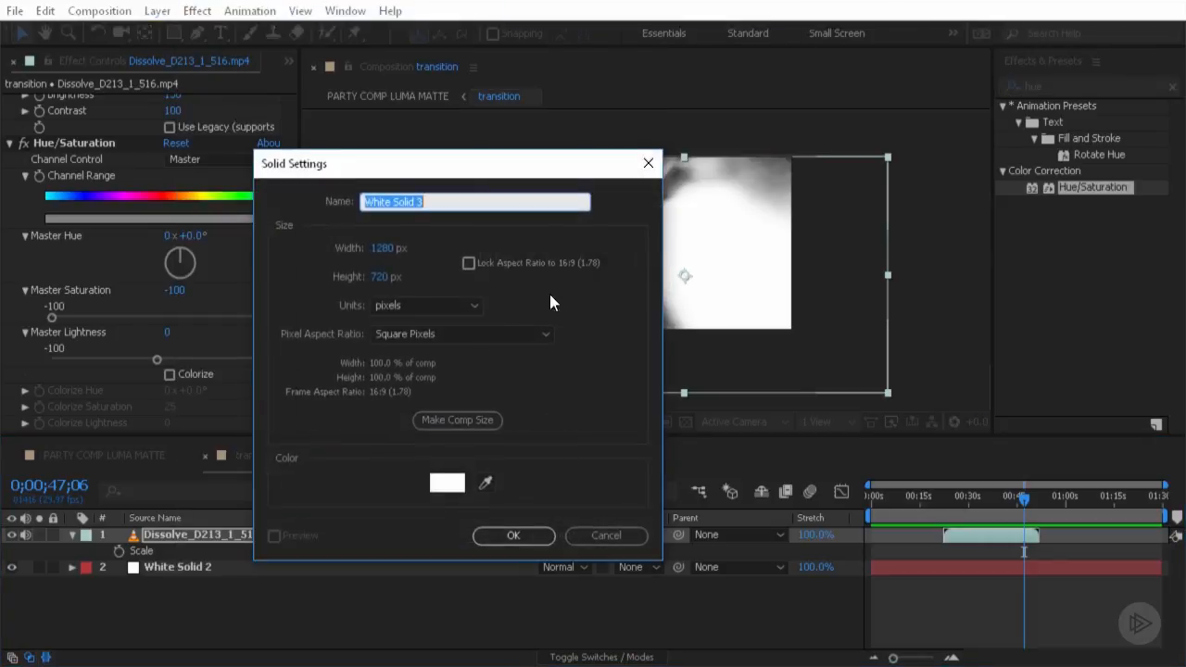
{"action": "left_click", "coordinate": [449, 483]}
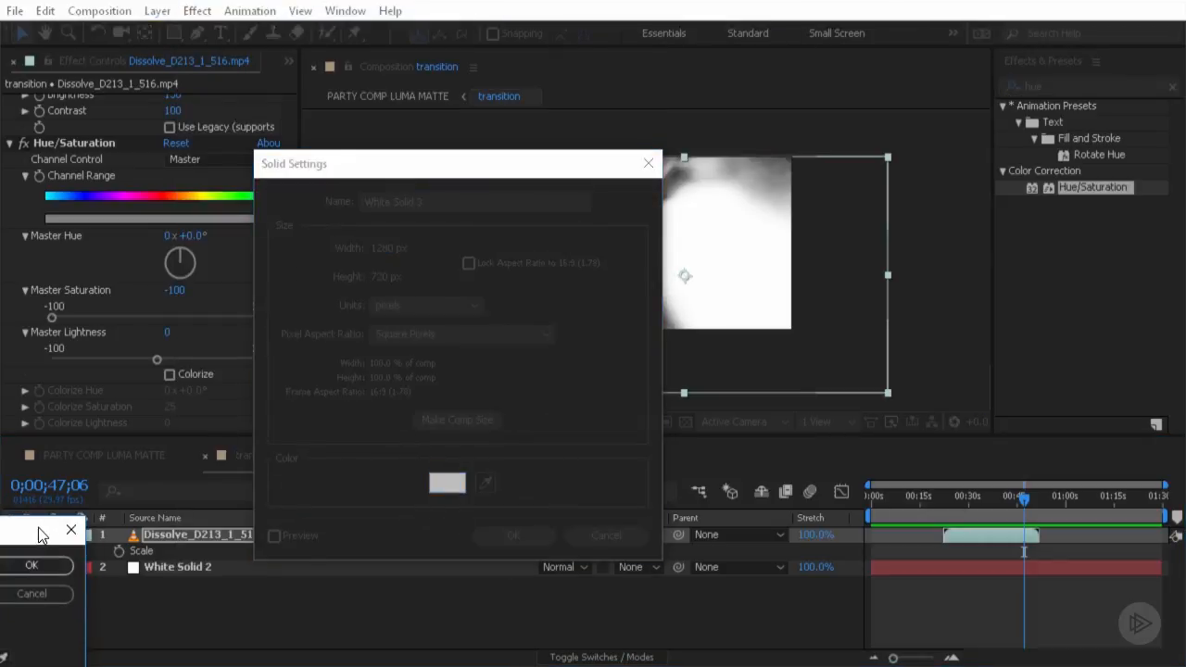
{"action": "left_click_drag", "start_coordinate": [37, 536], "coordinate": [603, 162]}
{"action": "left_click_drag", "start_coordinate": [199, 431], "coordinate": [184, 445]}
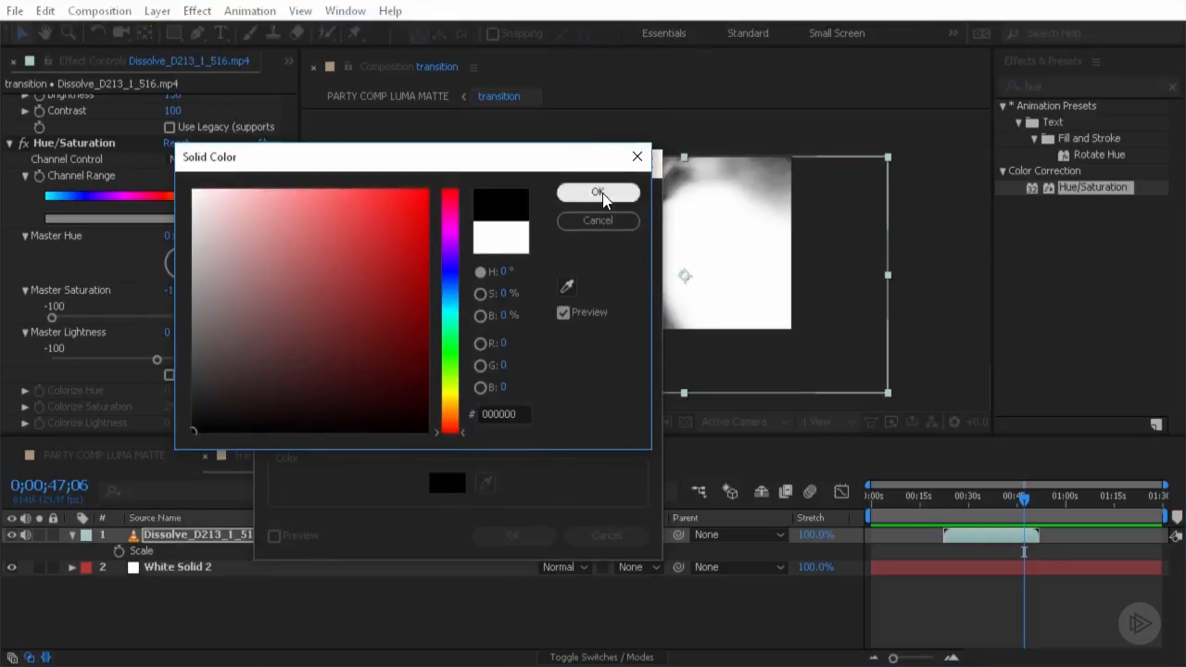
{"action": "left_click", "coordinate": [598, 193]}
{"action": "left_click", "coordinate": [511, 537]}
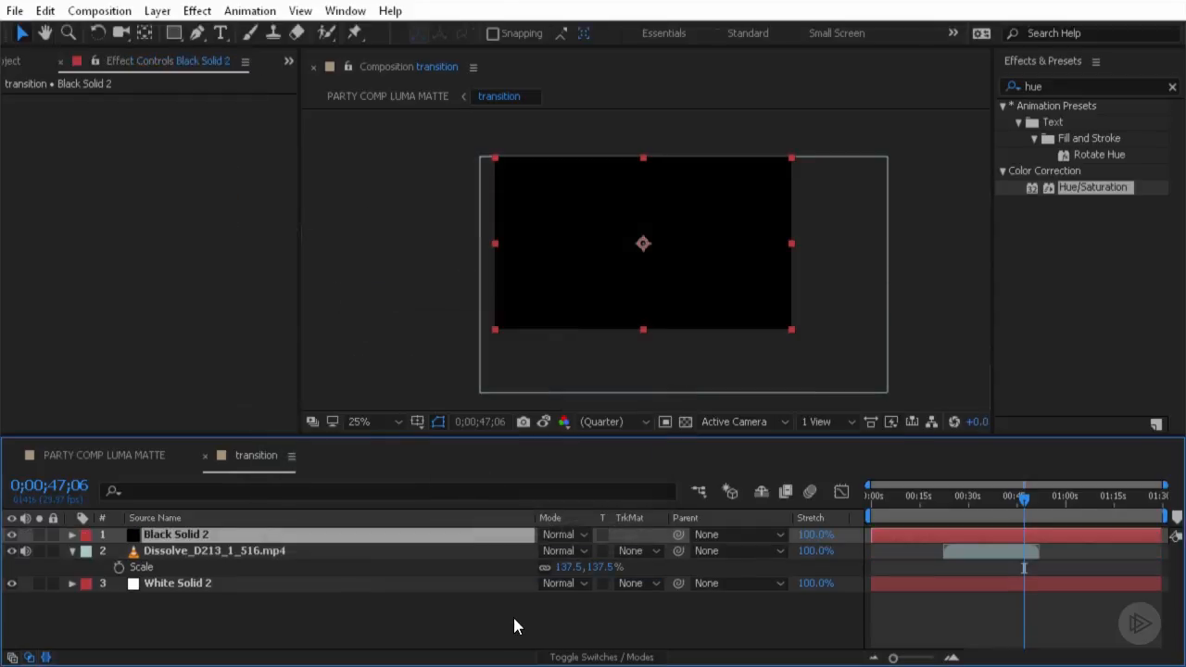
Draw an ellipse mask on the black solid over the white gap, then rotate and enlarge it to cover the gap.
{"action": "left_click_drag", "start_coordinate": [174, 33], "coordinate": [238, 71]}
{"action": "left_click_drag", "start_coordinate": [668, 196], "coordinate": [827, 374]}
{"action": "left_click", "coordinate": [21, 32]}
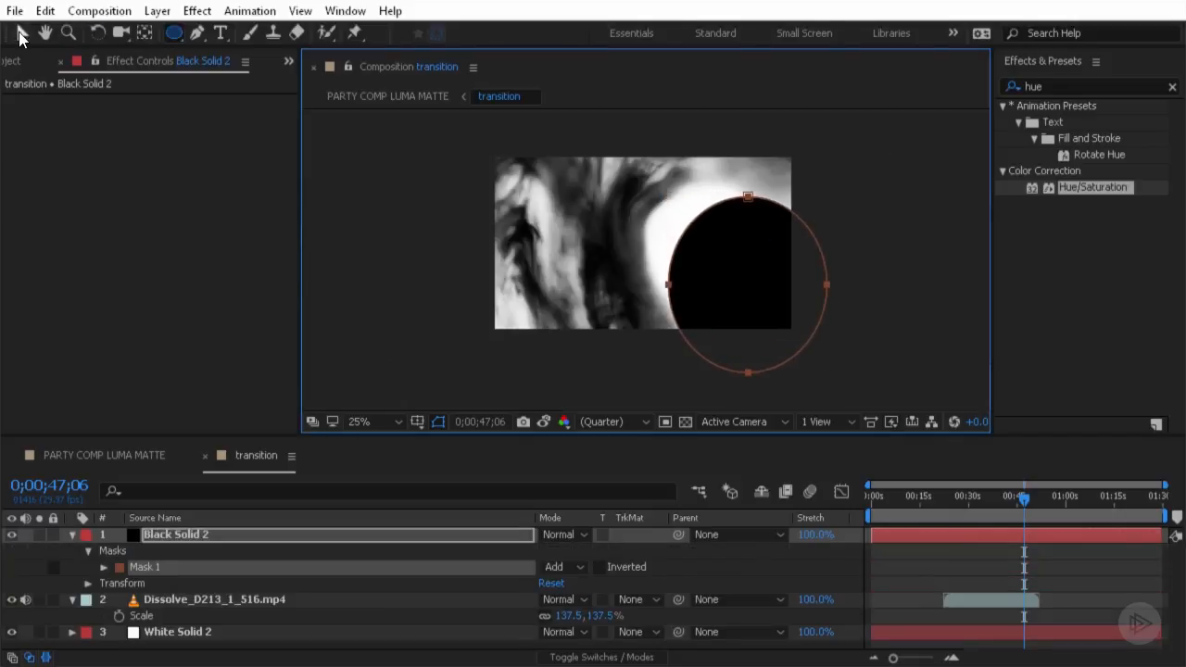
{"action": "double_click", "coordinate": [708, 213]}
{"action": "left_click_drag", "start_coordinate": [851, 181], "coordinate": [733, 222]}
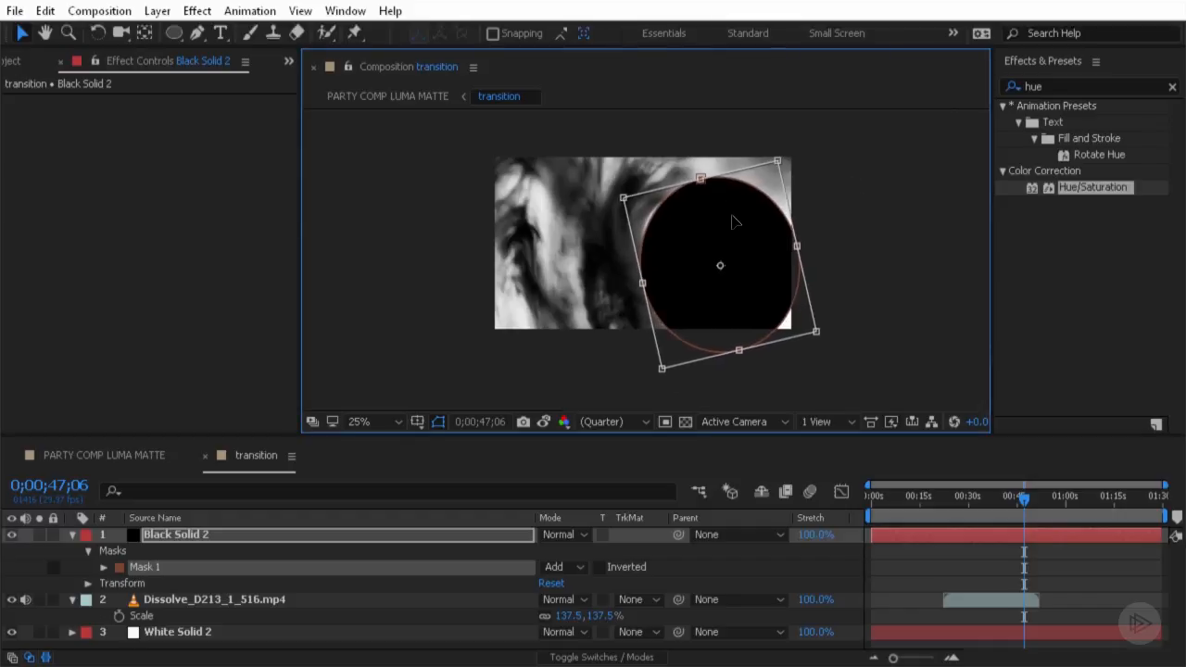
{"action": "left_click_drag", "start_coordinate": [814, 331], "coordinate": [824, 345]}
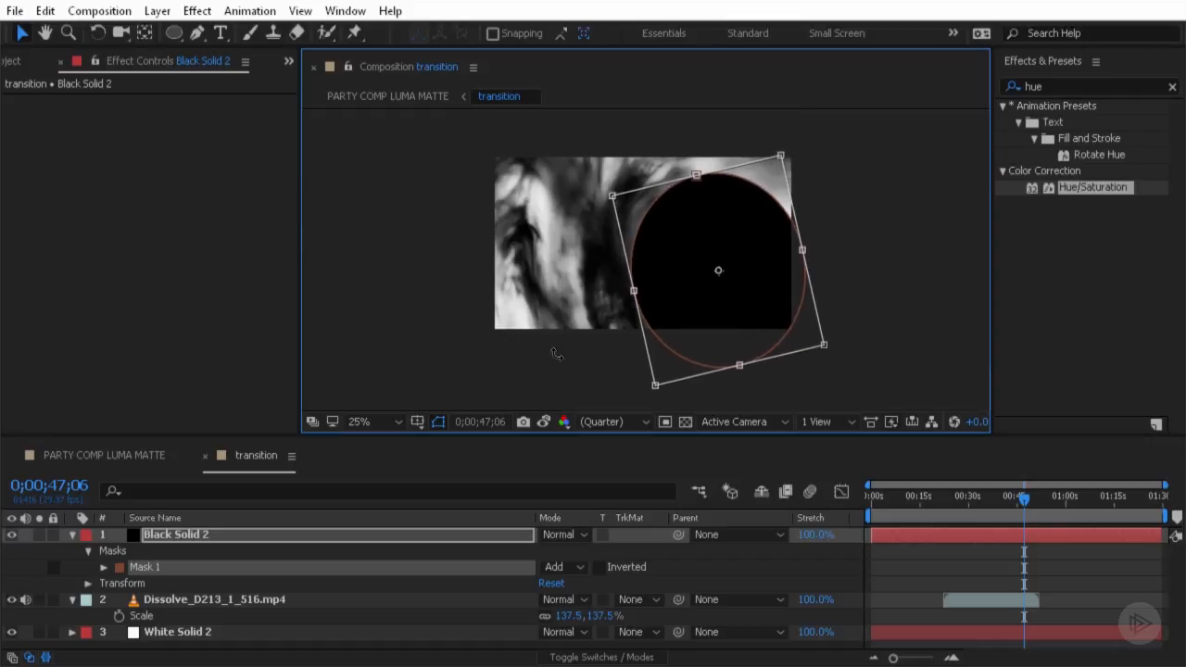
{"action": "left_click", "coordinate": [247, 587]}
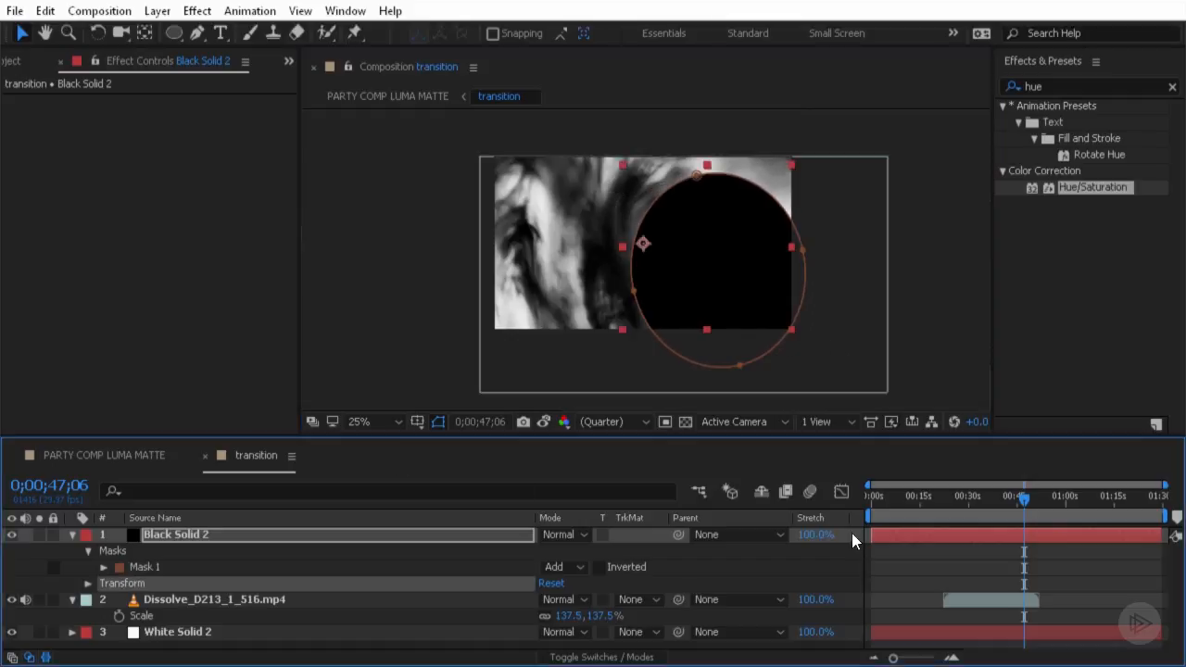
Go back to 0;00;37;23 and move the masked black solid to the frame's lower-right corner, at about position 1072, 780.
{"action": "left_click_drag", "start_coordinate": [1021, 505], "coordinate": [997, 560]}
{"action": "left_click_drag", "start_coordinate": [759, 289], "coordinate": [943, 328]}
{"action": "mouse_move", "coordinate": [993, 494]}
{"action": "left_mouse_down"}
{"action": "mouse_move", "coordinate": [1004, 498]}
{"action": "mouse_move", "coordinate": [994, 497]}
{"action": "left_mouse_up"}
{"action": "left_click", "coordinate": [975, 202]}
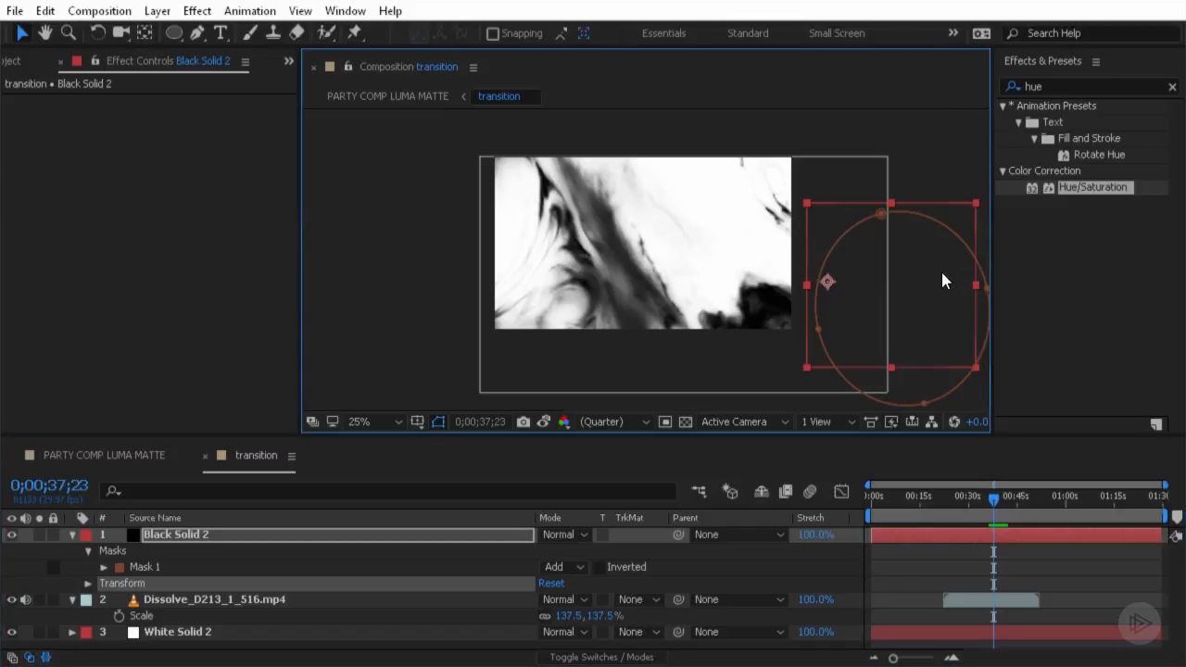
{"action": "left_click_drag", "start_coordinate": [936, 231], "coordinate": [930, 243]}
{"action": "key", "text": "ctrl+z"}
{"action": "left_click_drag", "start_coordinate": [950, 202], "coordinate": [866, 264]}
Show the black solid's Position and Scale properties and reduce its scale to 35%.
{"action": "key", "text": "Return"}
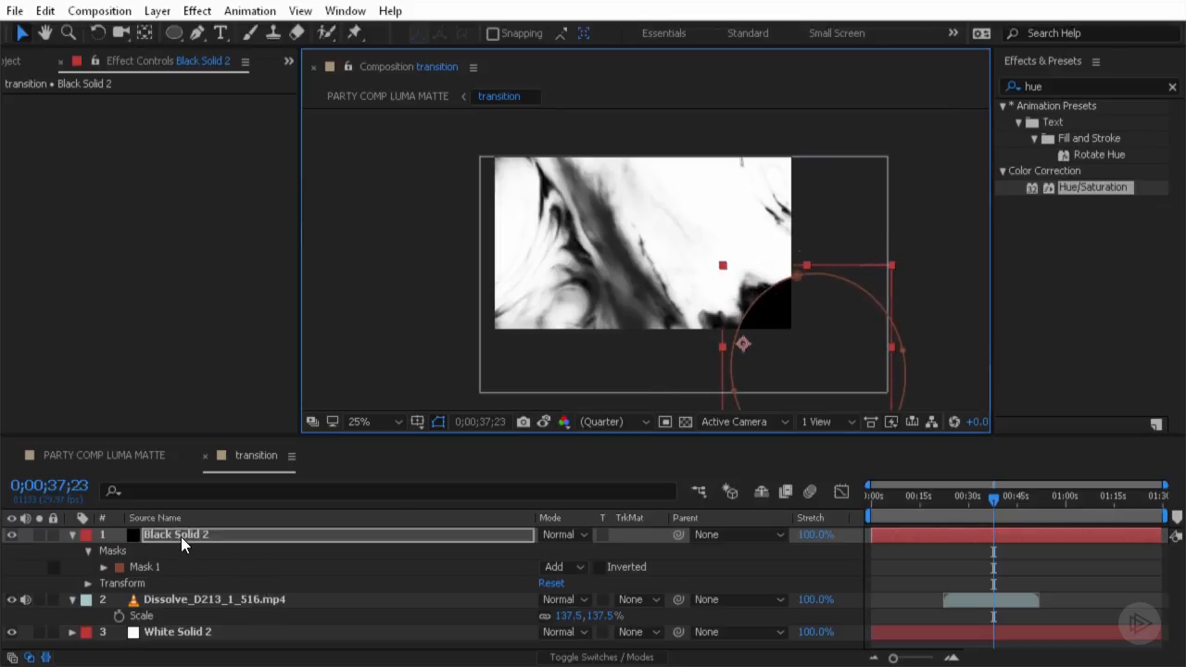
{"action": "key", "text": "Return"}
{"action": "key", "text": "s"}
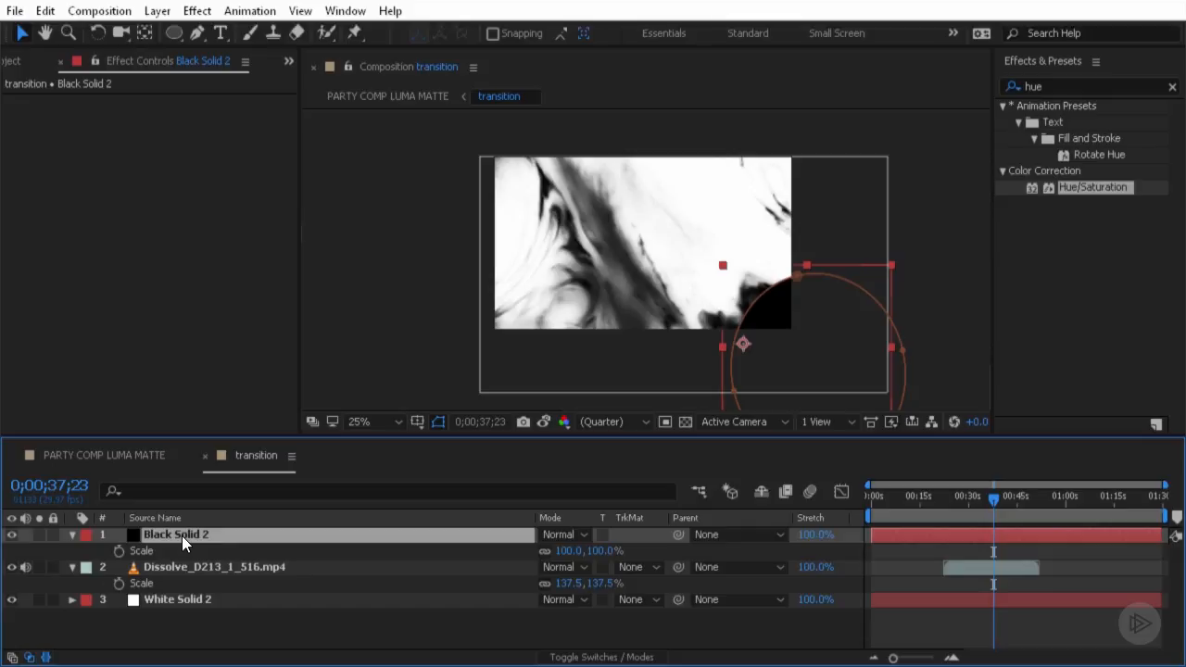
{"action": "key", "text": "shift+p"}
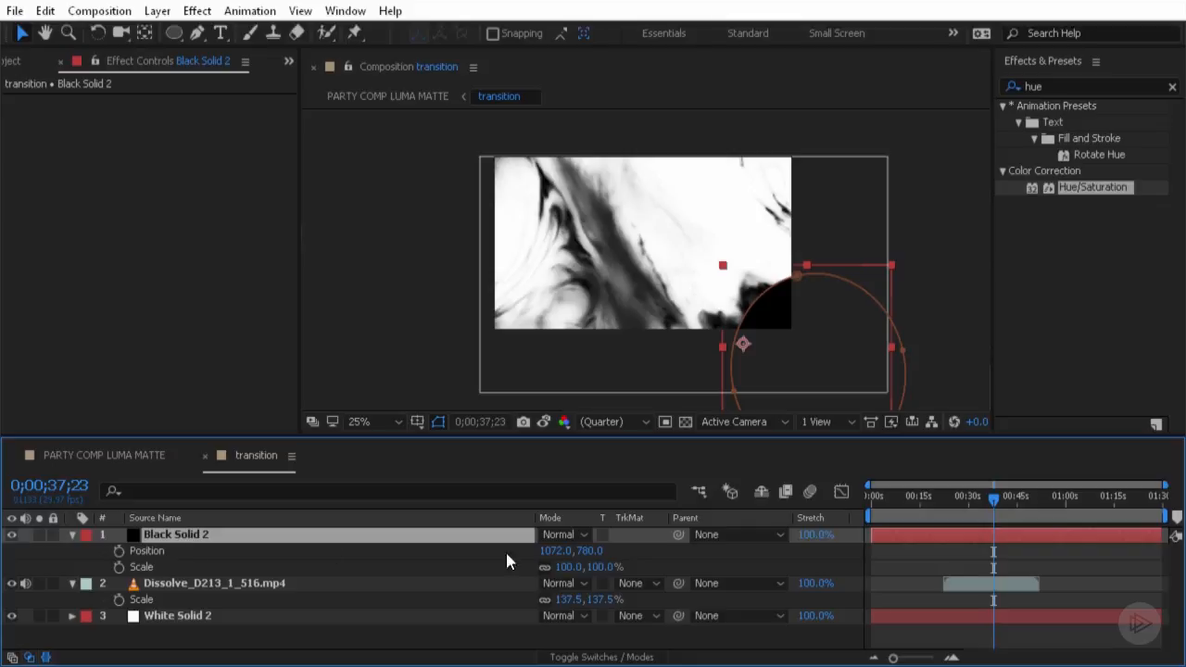
{"action": "mouse_move", "coordinate": [560, 566]}
{"action": "left_mouse_down"}
{"action": "mouse_move", "coordinate": [551, 562]}
{"action": "mouse_move", "coordinate": [593, 566]}
{"action": "mouse_move", "coordinate": [579, 566]}
{"action": "left_mouse_up"}
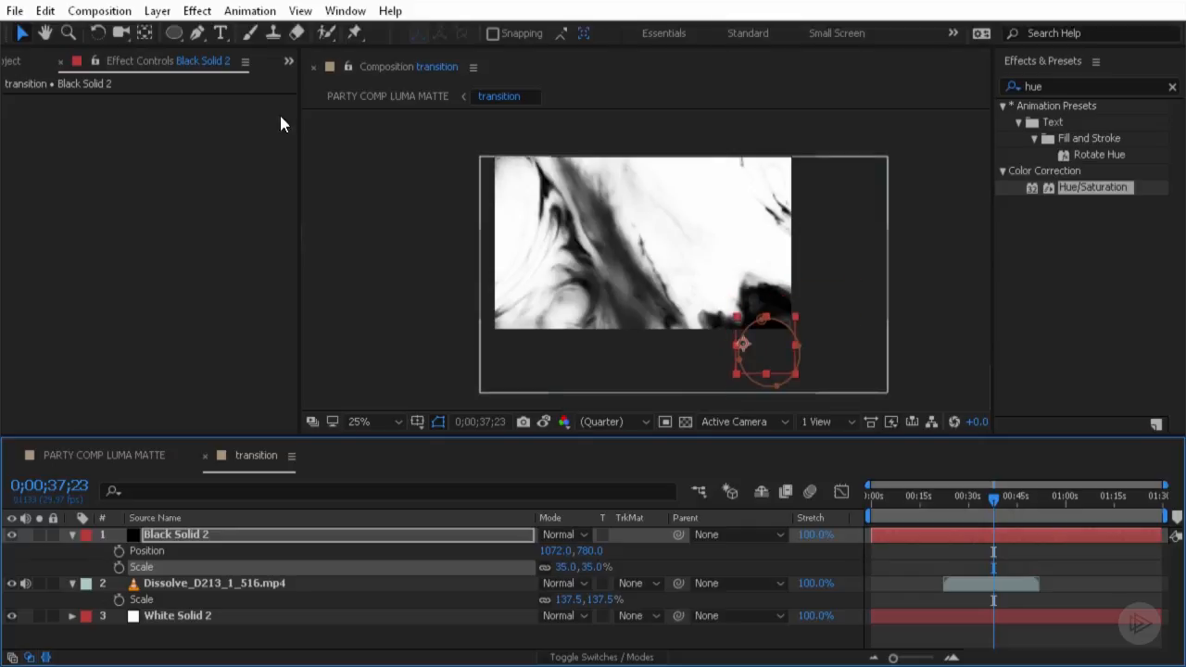
Move the black solid's anchor point to the centre of the ellipse and set the layer's scale to 25%.
{"action": "left_click", "coordinate": [146, 32]}
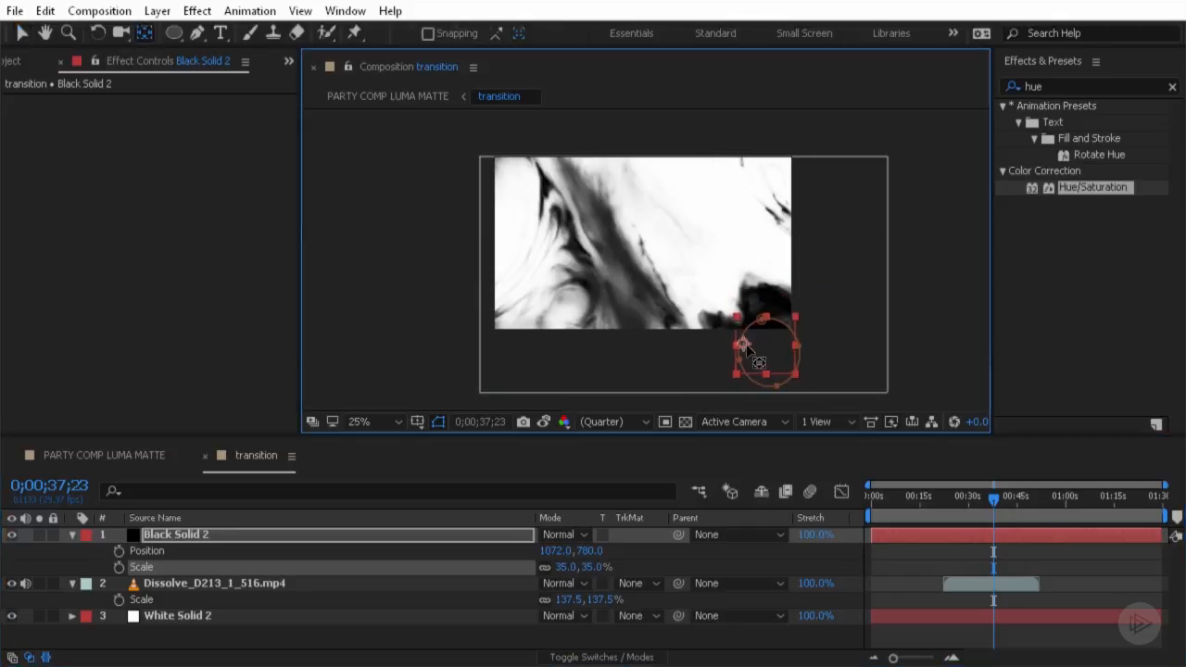
{"action": "left_click_drag", "start_coordinate": [746, 345], "coordinate": [766, 357]}
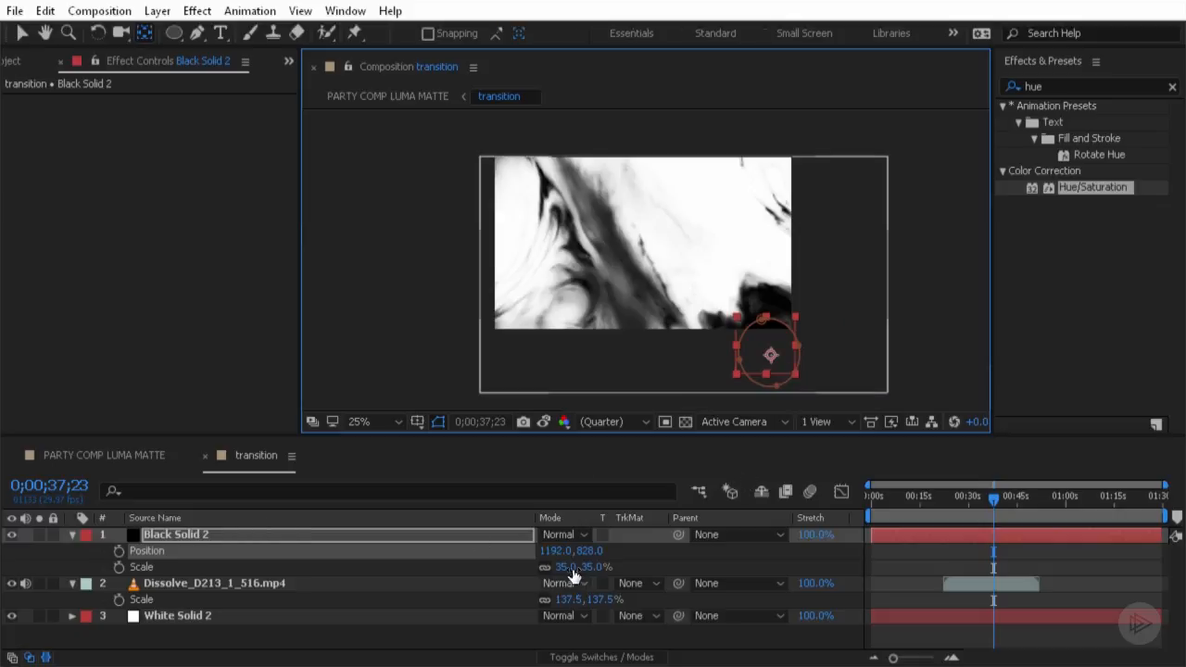
{"action": "left_click_drag", "start_coordinate": [562, 567], "coordinate": [560, 566]}
{"action": "left_click", "coordinate": [22, 33]}
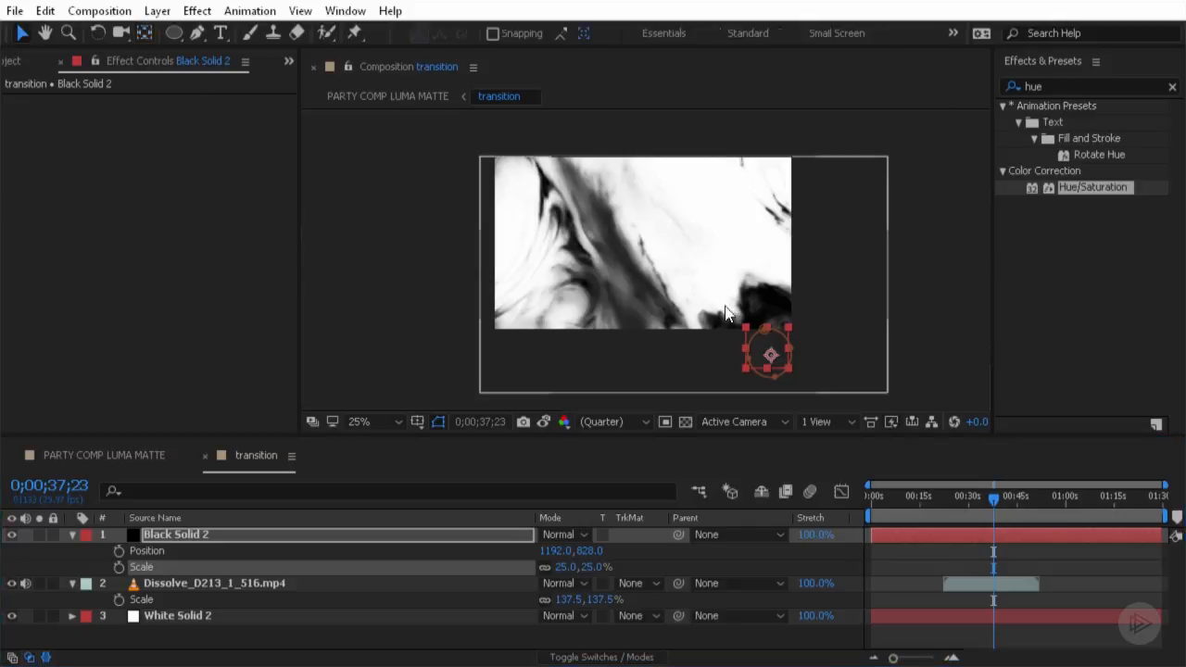
Move the small black ellipse just outside the frame's lower-right corner, to about position 1309, 845.
{"action": "left_click", "coordinate": [783, 341]}
{"action": "left_click", "coordinate": [787, 340]}
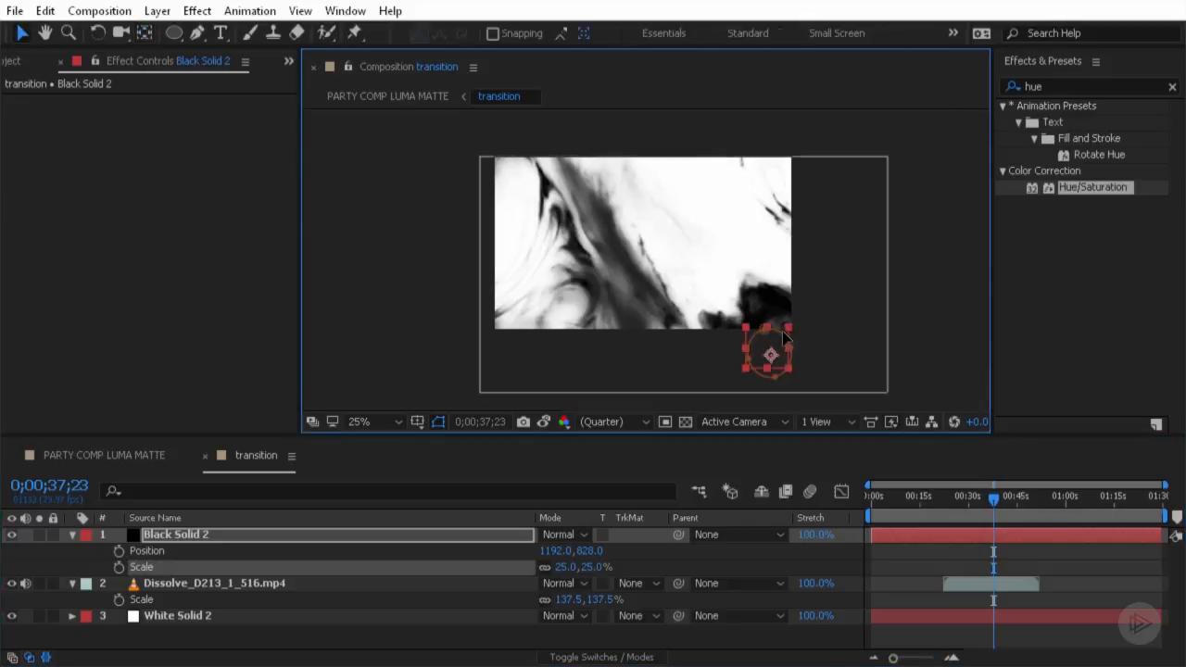
{"action": "scroll", "coordinate": [779, 352], "scroll_direction": "up", "scroll_amount": 2}
{"action": "left_click_drag", "start_coordinate": [796, 277], "coordinate": [864, 222]}
{"action": "left_click_drag", "start_coordinate": [896, 263], "coordinate": [937, 335]}
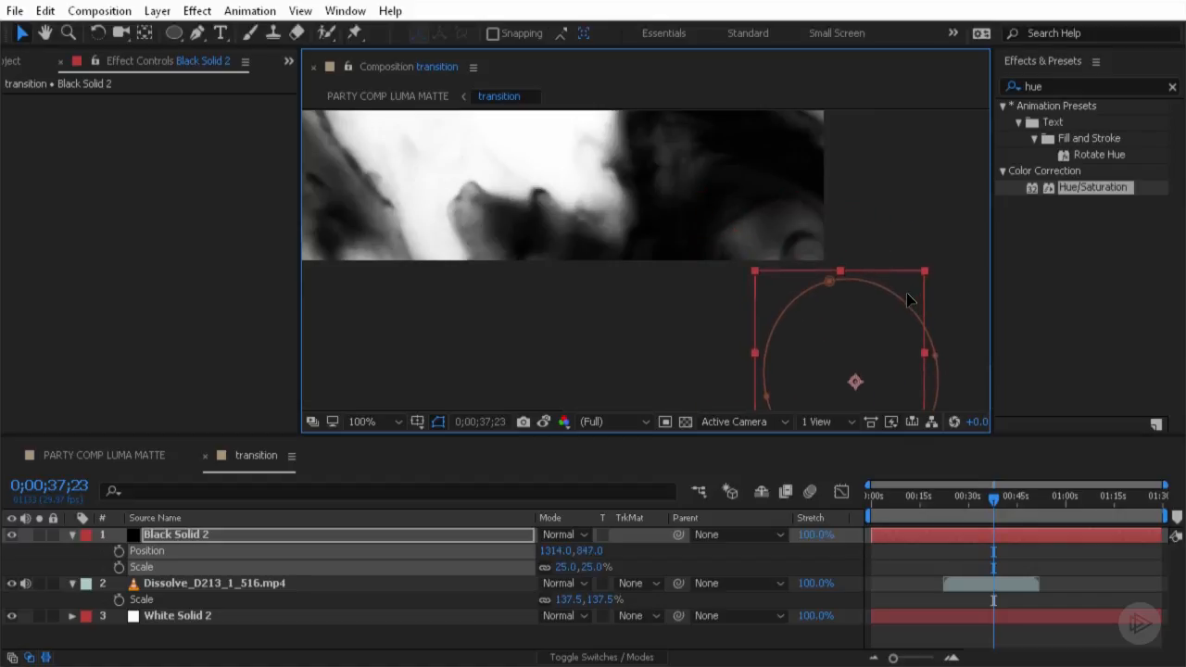
Set starting Position and Scale keyframes for the black solid at 0;00;36;18.
{"action": "left_click_drag", "start_coordinate": [1000, 501], "coordinate": [993, 503]}
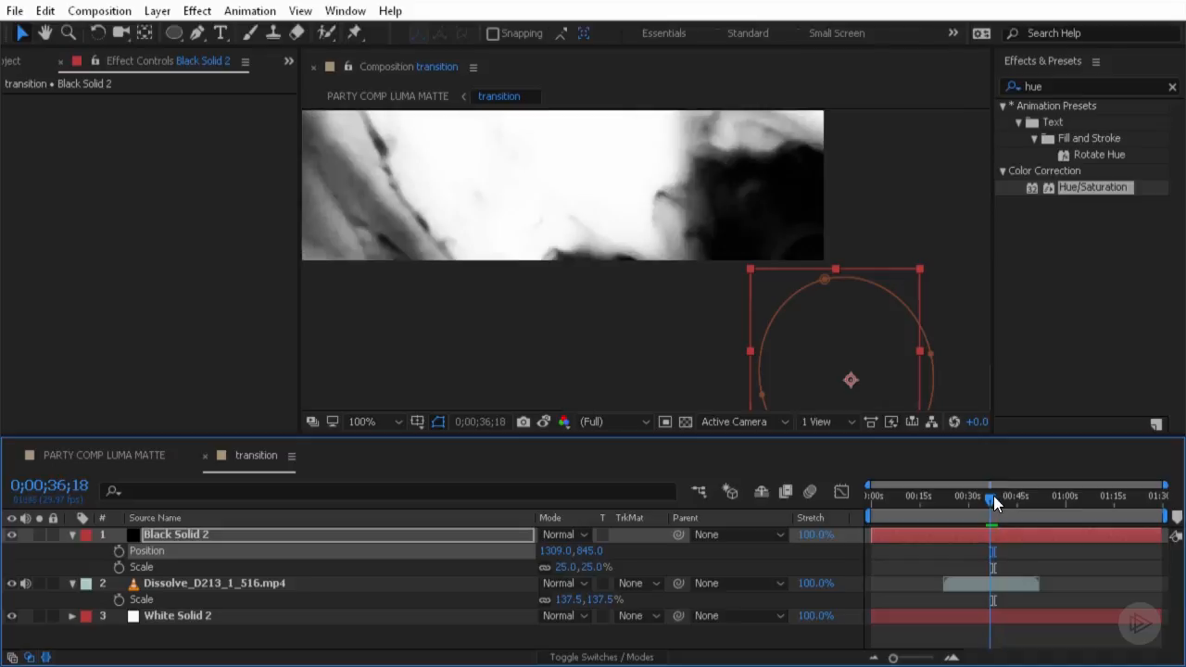
{"action": "left_click", "coordinate": [119, 551]}
{"action": "left_click", "coordinate": [119, 566]}
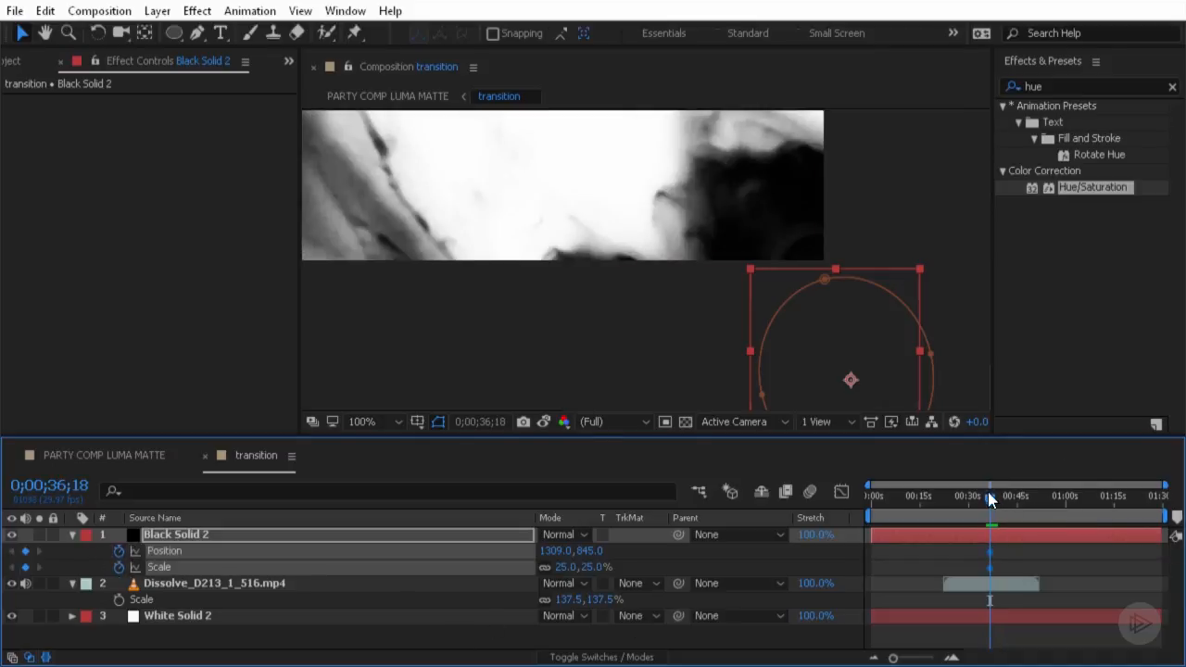
At 0;00;48;19, keyframe the black solid's scale at 147% and its position at about 953, 549 to cover the white gap.
{"action": "mouse_move", "coordinate": [1008, 501]}
{"action": "left_mouse_down"}
{"action": "mouse_move", "coordinate": [985, 501]}
{"action": "mouse_move", "coordinate": [1002, 501]}
{"action": "left_mouse_up"}
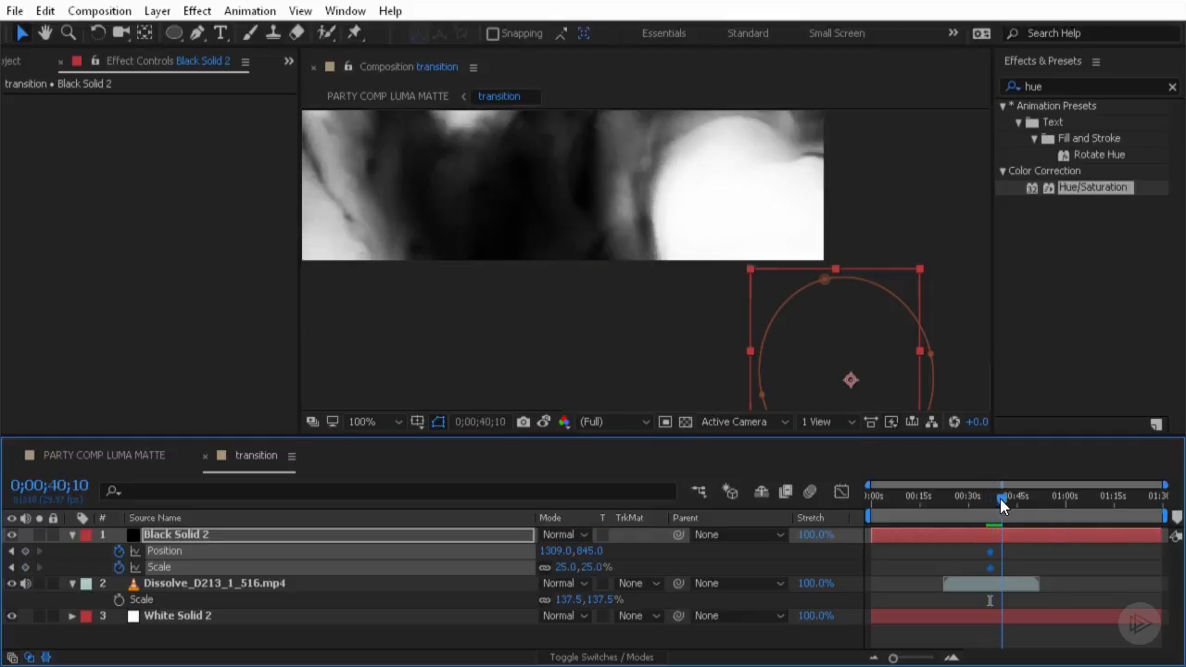
{"action": "scroll", "coordinate": [706, 180], "scroll_direction": "down", "scroll_amount": 6}
{"action": "left_click_drag", "start_coordinate": [707, 180], "coordinate": [681, 278]}
{"action": "scroll", "coordinate": [708, 254], "scroll_direction": "up", "scroll_amount": 2}
{"action": "left_click_drag", "start_coordinate": [1004, 498], "coordinate": [1029, 503]}
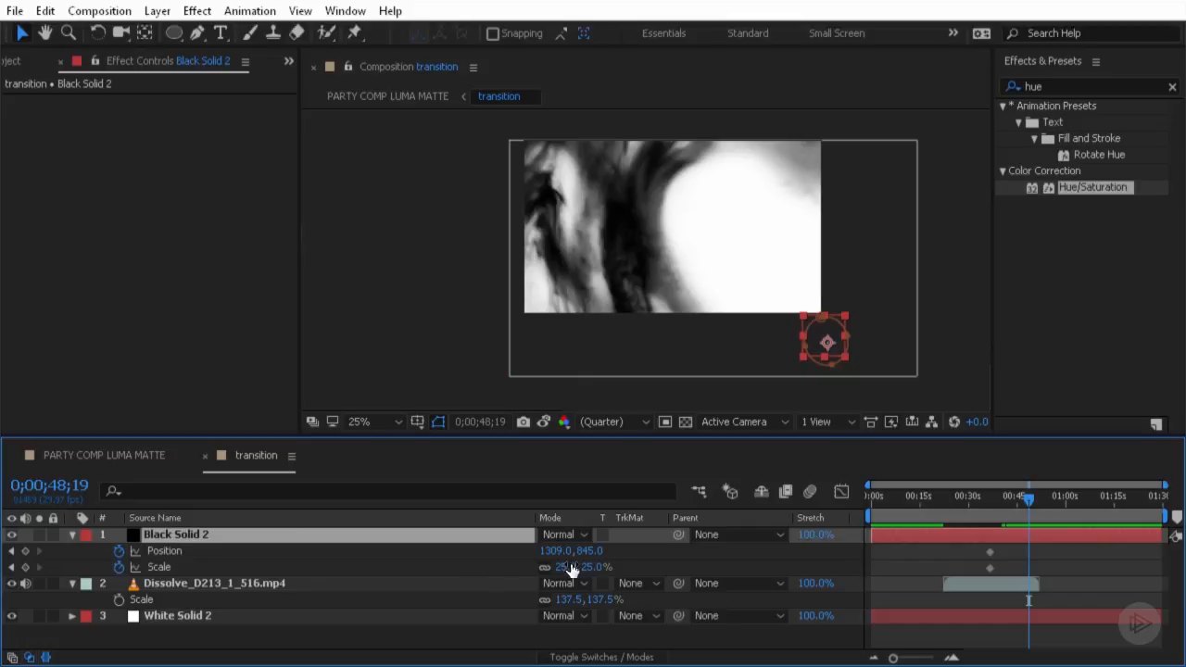
{"action": "left_click_drag", "start_coordinate": [565, 570], "coordinate": [679, 568]}
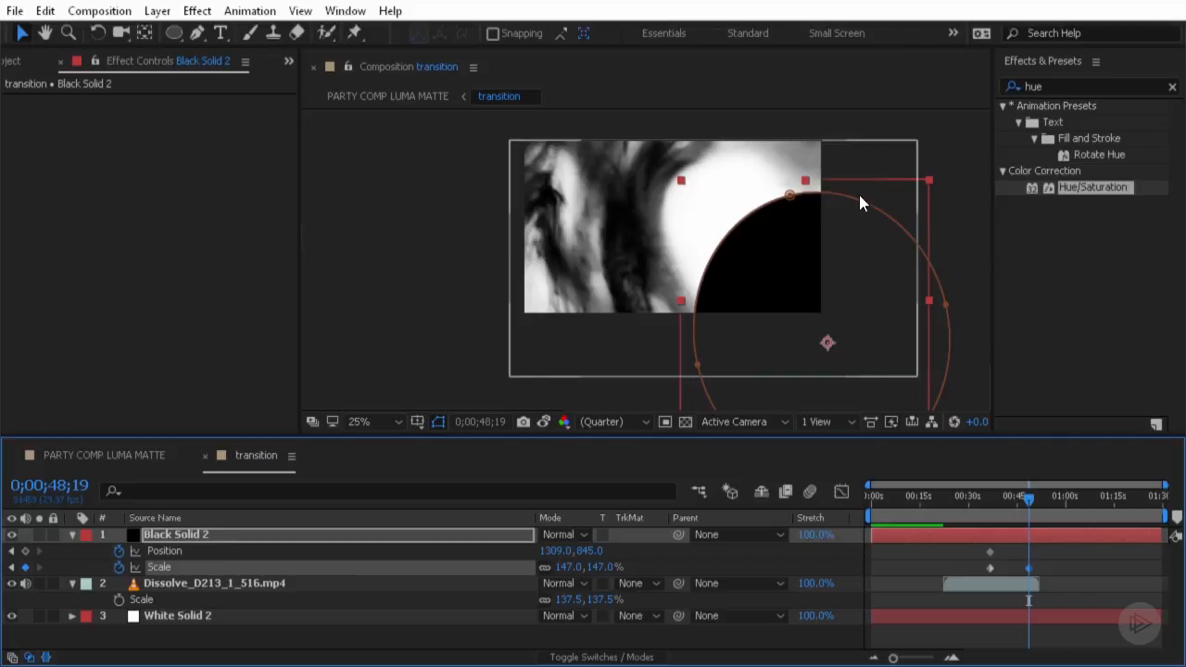
{"action": "left_click_drag", "start_coordinate": [887, 198], "coordinate": [810, 132]}
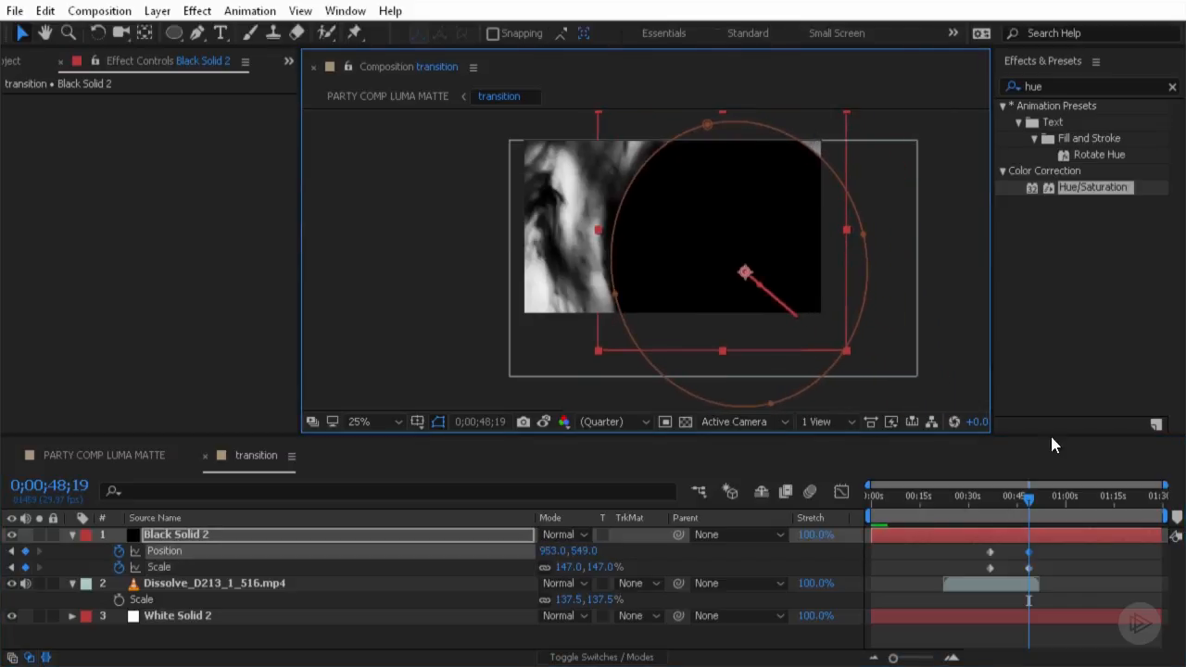
Check the animation around 0;00;43;14 and set the black solid's Mask Feather to 162 pixels.
{"action": "mouse_move", "coordinate": [1028, 502]}
{"action": "left_mouse_down"}
{"action": "mouse_move", "coordinate": [990, 502]}
{"action": "mouse_move", "coordinate": [1029, 505]}
{"action": "mouse_move", "coordinate": [1012, 504]}
{"action": "left_mouse_up"}
{"action": "left_click", "coordinate": [918, 264]}
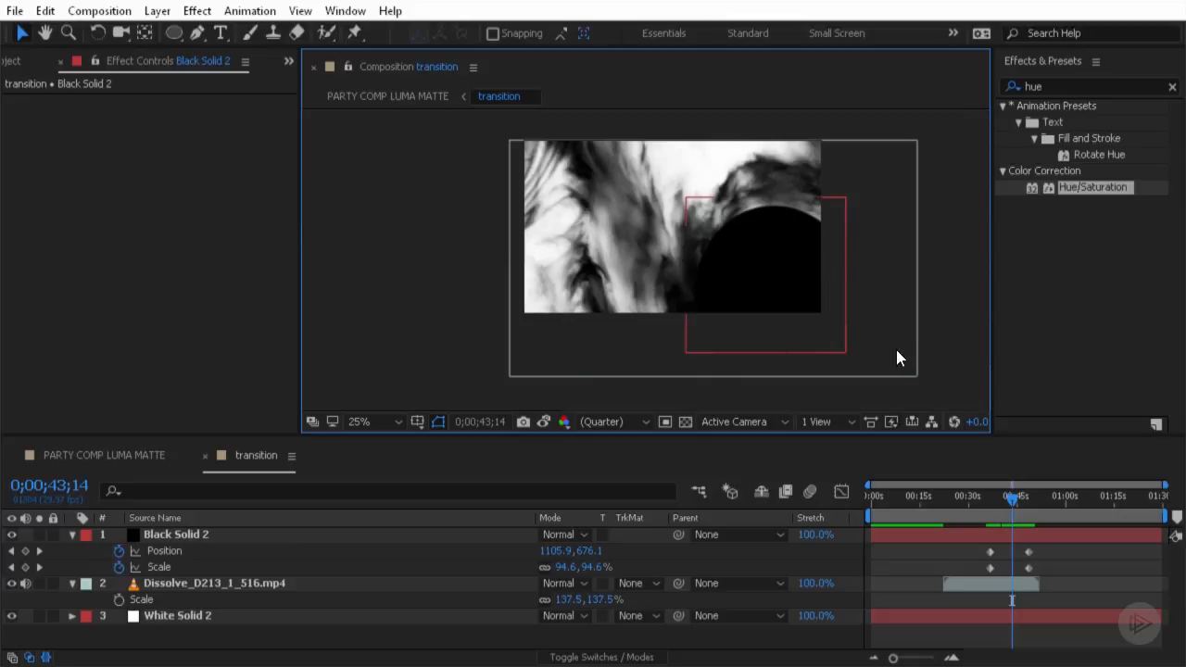
{"action": "left_click", "coordinate": [72, 535]}
{"action": "left_click", "coordinate": [72, 535]}
{"action": "left_click", "coordinate": [72, 535]}
{"action": "left_click", "coordinate": [88, 551]}
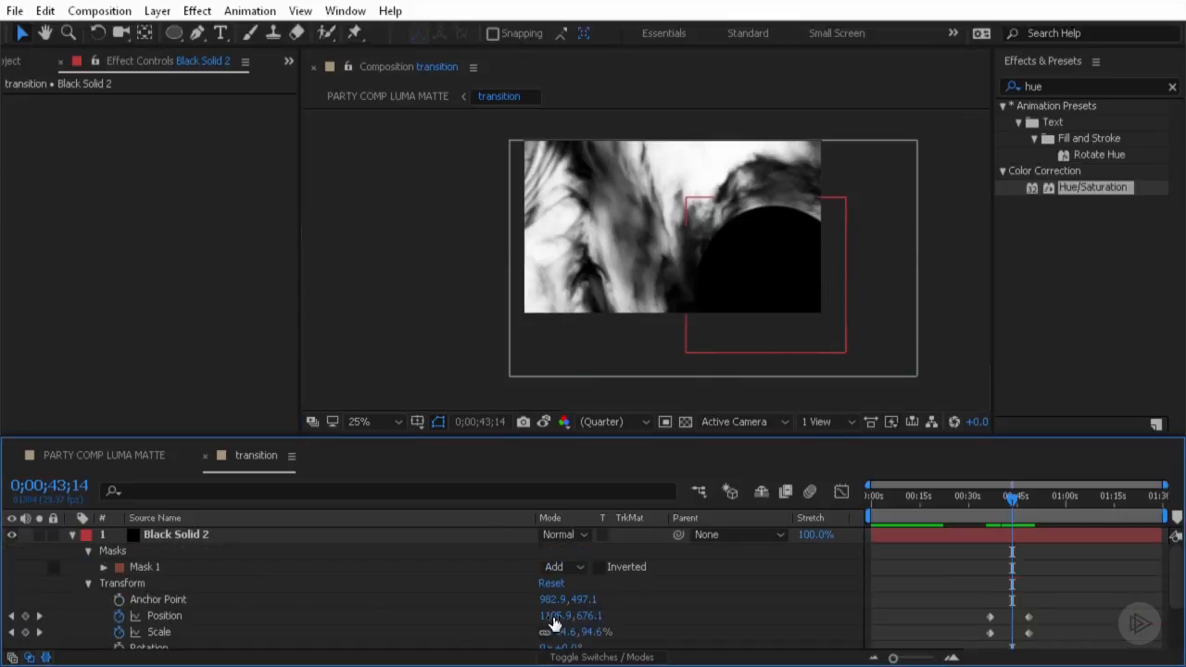
{"action": "left_click", "coordinate": [104, 567]}
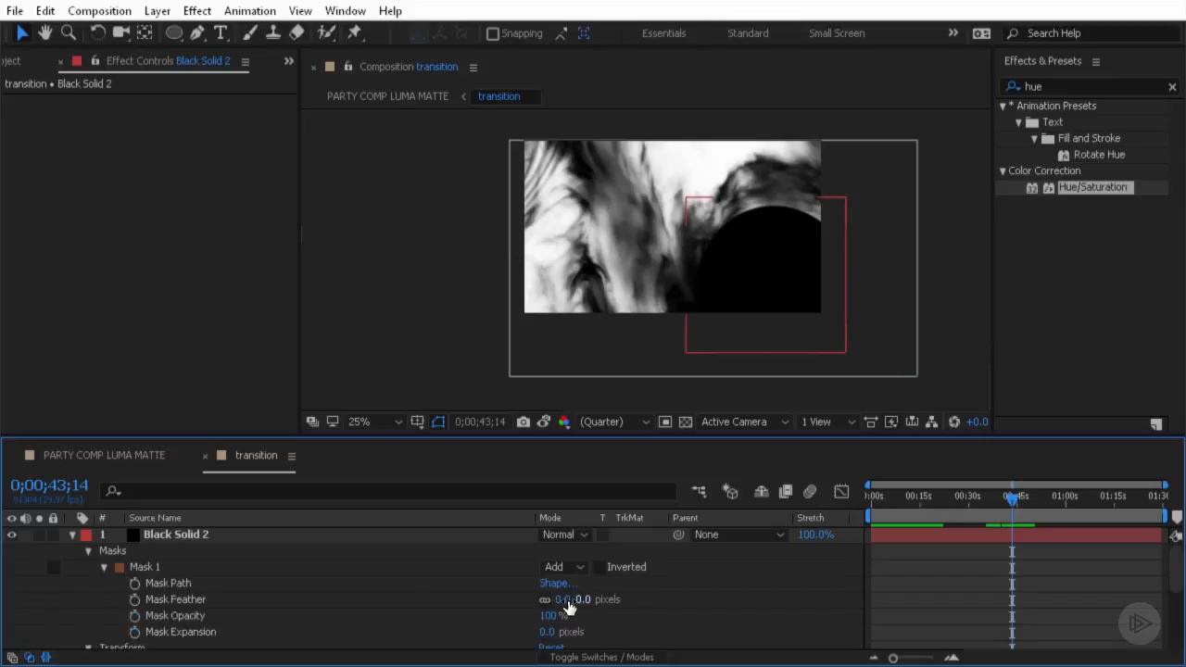
{"action": "left_click_drag", "start_coordinate": [574, 601], "coordinate": [727, 593]}
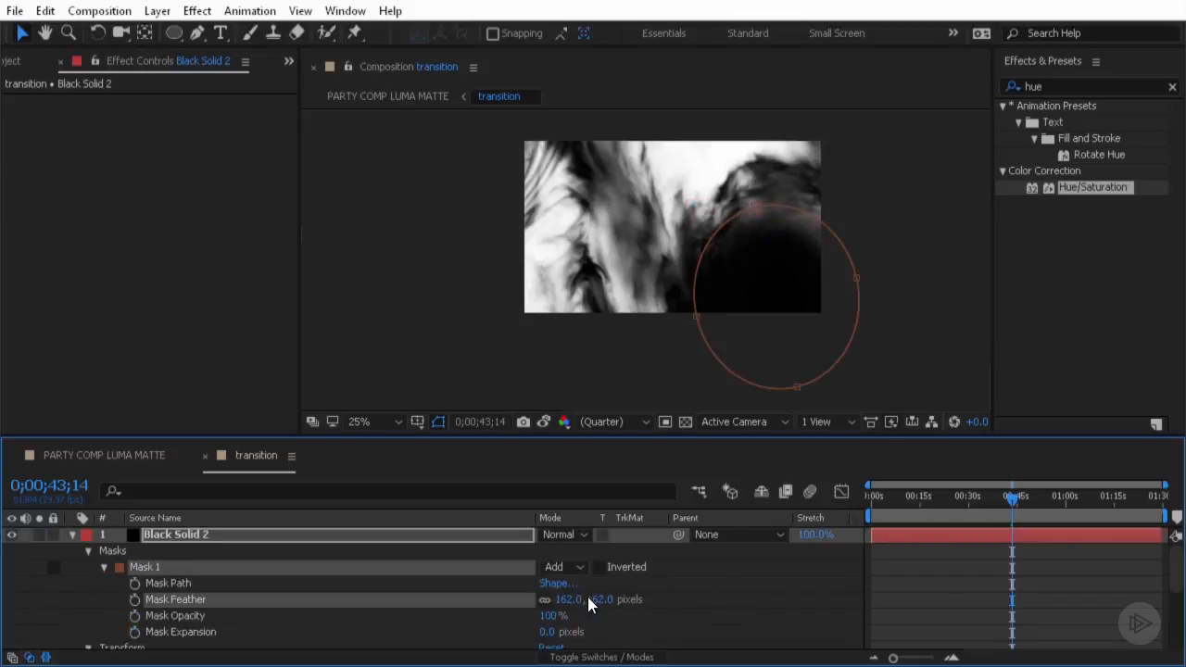
Scrub through the feathered result and set a Mask Expansion keyframe at 0;00;42;27.
{"action": "mouse_move", "coordinate": [1019, 502]}
{"action": "left_mouse_down"}
{"action": "mouse_move", "coordinate": [987, 498]}
{"action": "mouse_move", "coordinate": [1039, 514]}
{"action": "mouse_move", "coordinate": [987, 510]}
{"action": "mouse_move", "coordinate": [1033, 525]}
{"action": "mouse_move", "coordinate": [1009, 521]}
{"action": "left_mouse_up"}
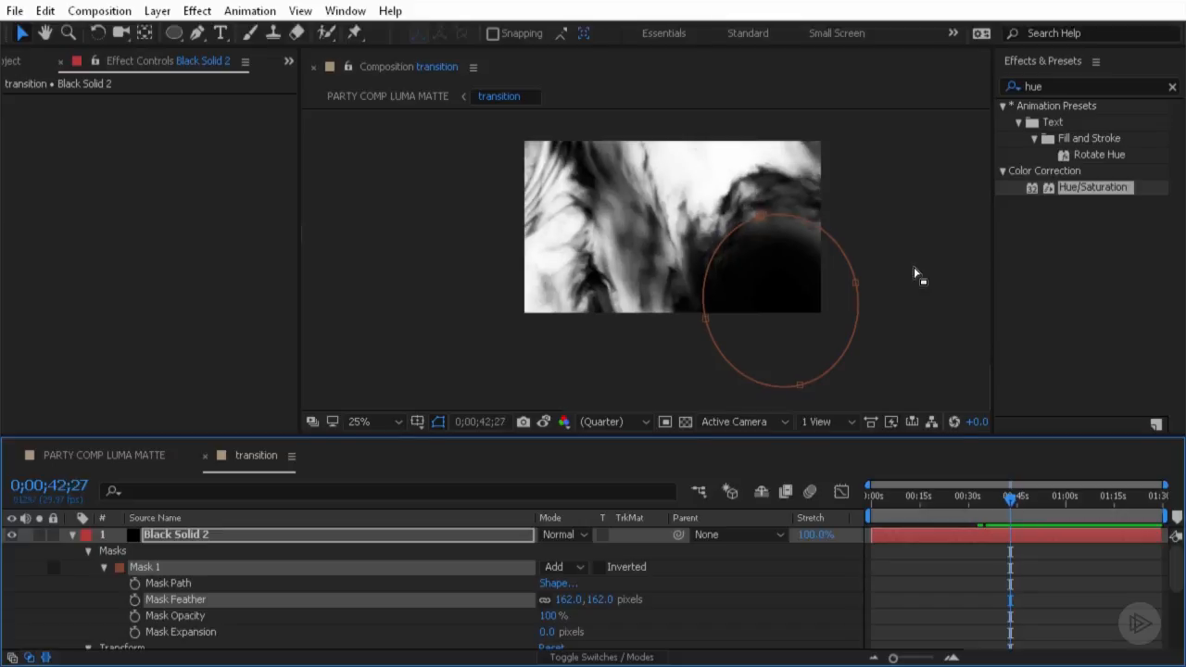
{"action": "scroll", "coordinate": [917, 564], "scroll_direction": "down", "scroll_amount": 3}
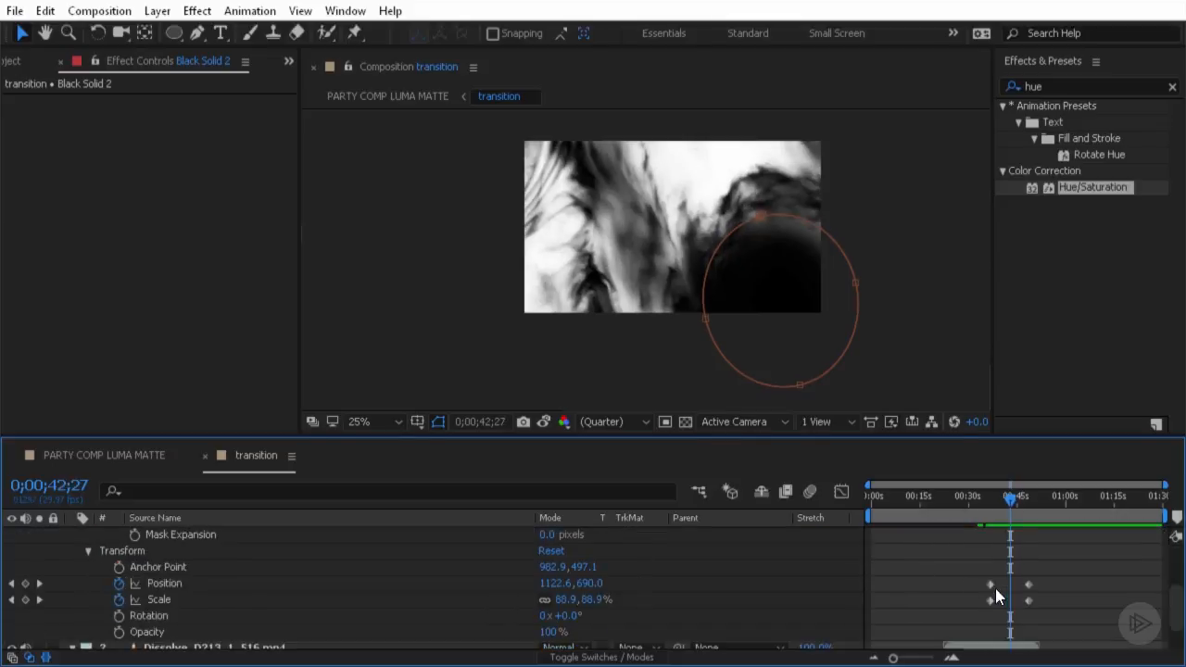
{"action": "scroll", "coordinate": [174, 595], "scroll_direction": "up", "scroll_amount": 1}
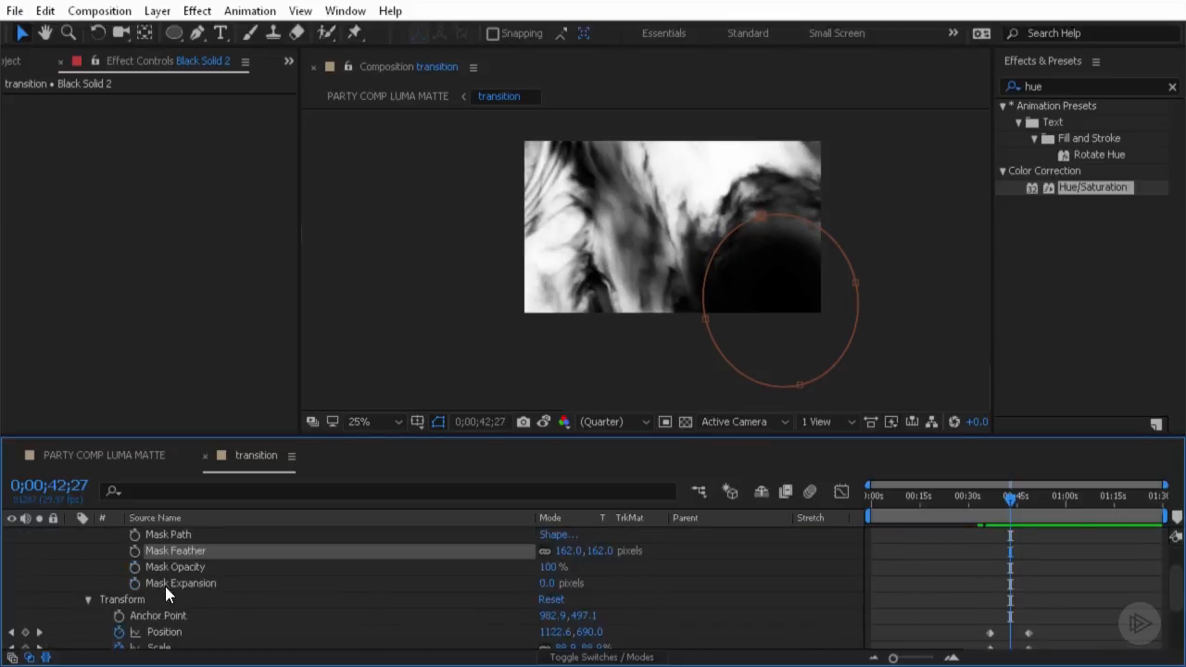
{"action": "left_click", "coordinate": [135, 583]}
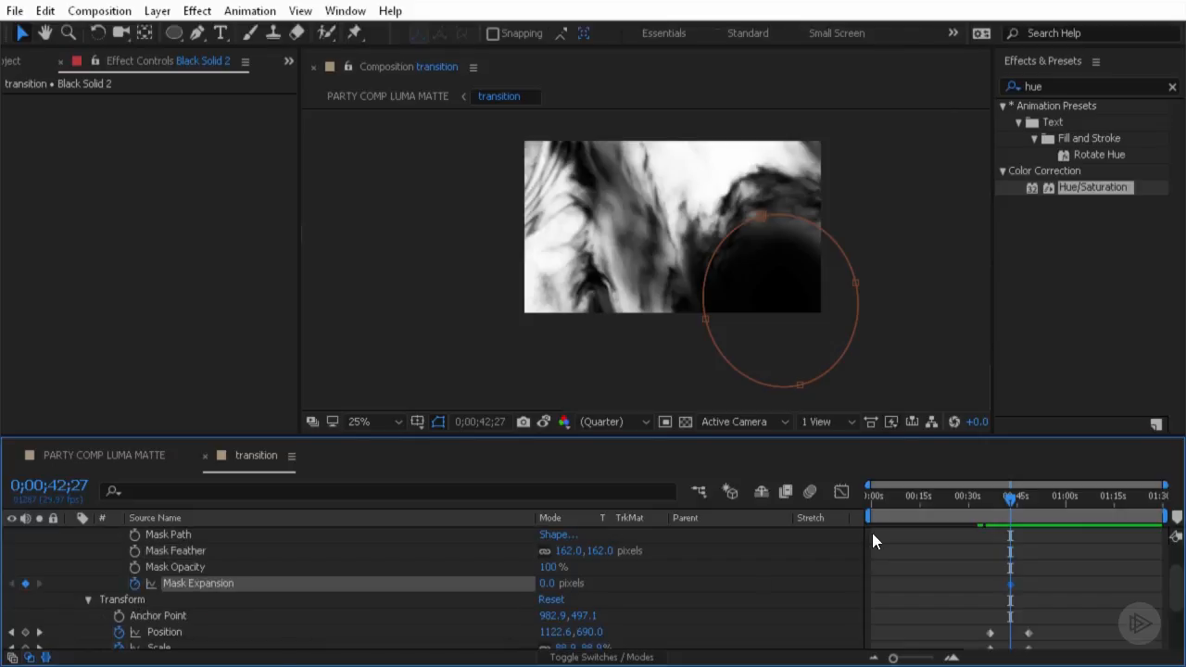
At 0;00;52;01, set the black solid's Mask Expansion keyframe to 401 pixels so the mask fills the frame.
{"action": "scroll", "coordinate": [1066, 547], "scroll_direction": "up", "scroll_amount": 1}
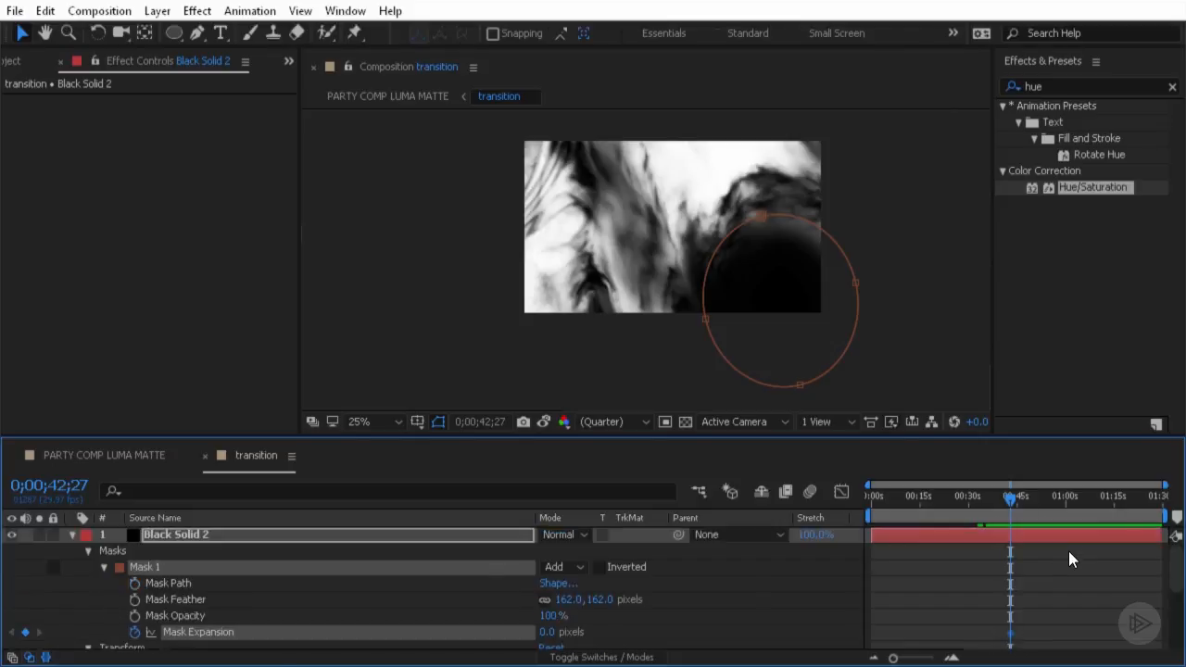
{"action": "scroll", "coordinate": [1066, 545], "scroll_direction": "down", "scroll_amount": 3}
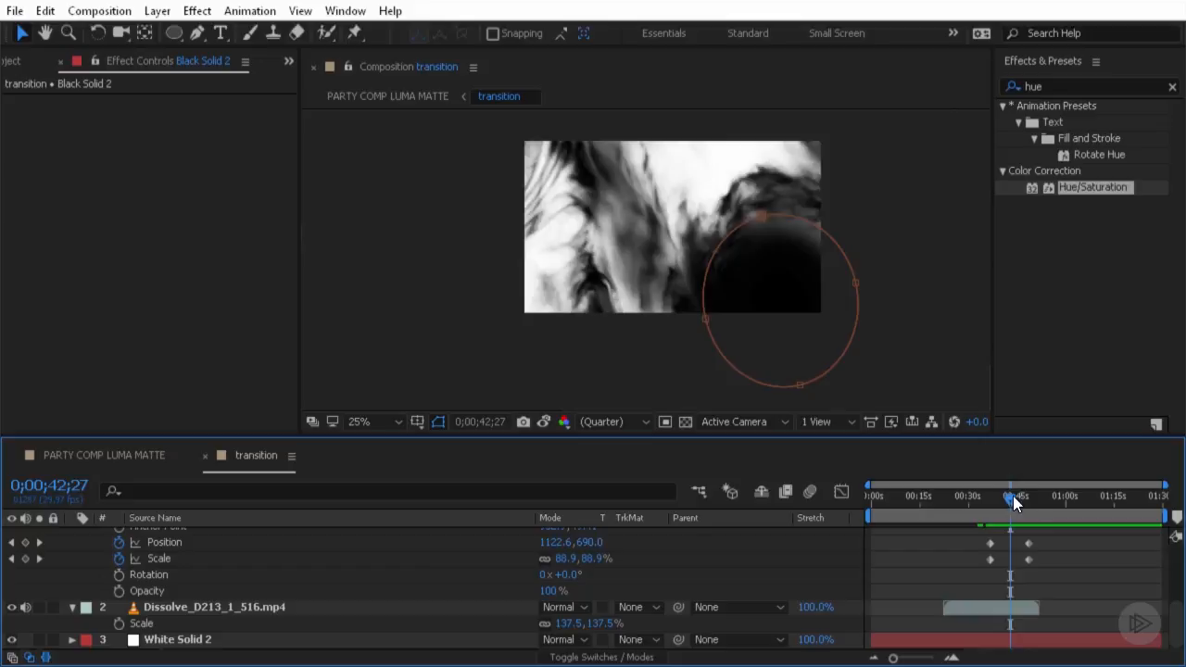
{"action": "left_click_drag", "start_coordinate": [1014, 502], "coordinate": [1042, 499]}
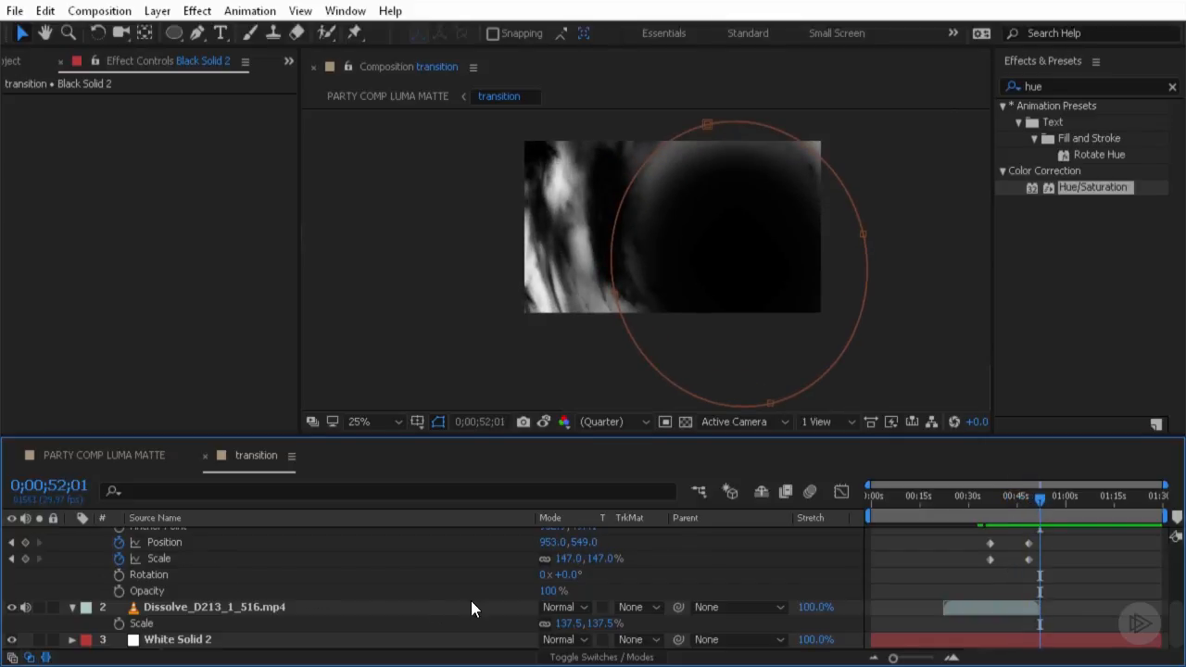
{"action": "scroll", "coordinate": [463, 598], "scroll_direction": "up", "scroll_amount": 2}
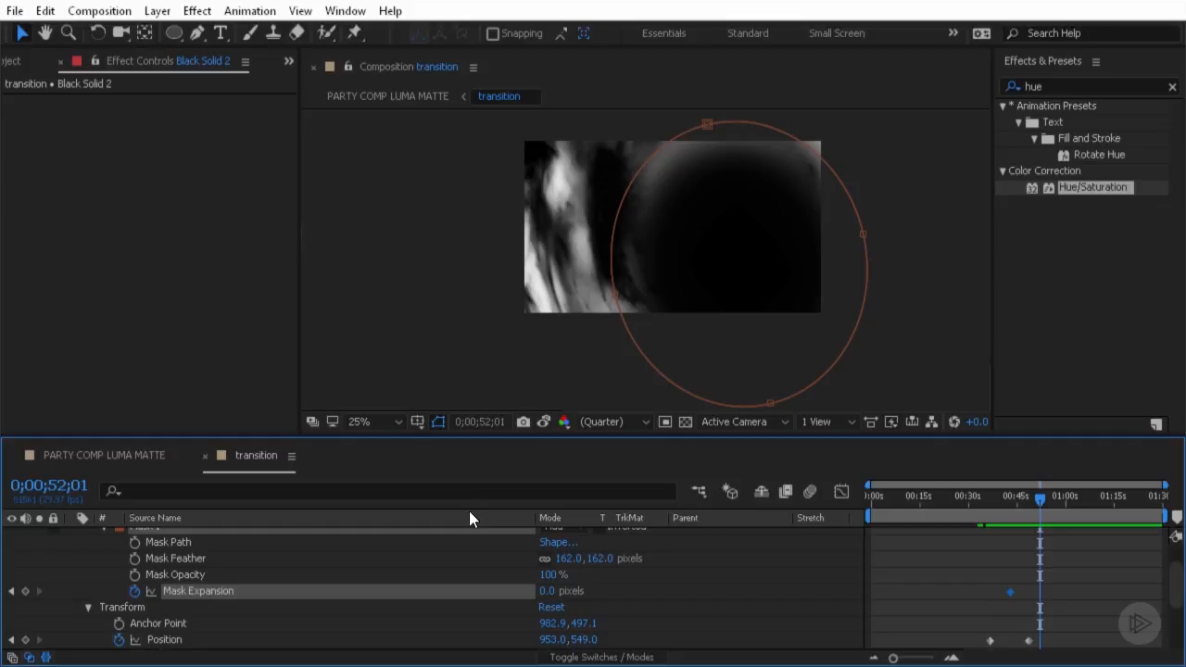
{"action": "left_click_drag", "start_coordinate": [545, 591], "coordinate": [827, 574]}
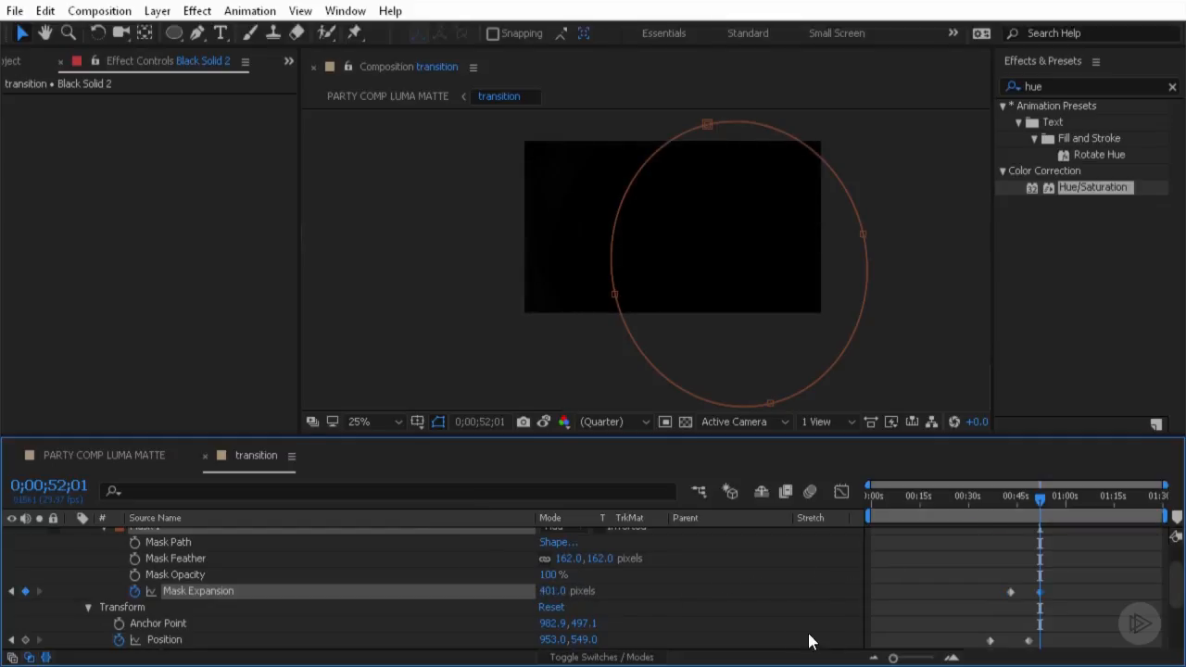
At 0;00;42;27, set a starting Brightness keyframe in the Dissolve clip's Brightness & Contrast effect.
{"action": "left_click_drag", "start_coordinate": [1054, 499], "coordinate": [1007, 515]}
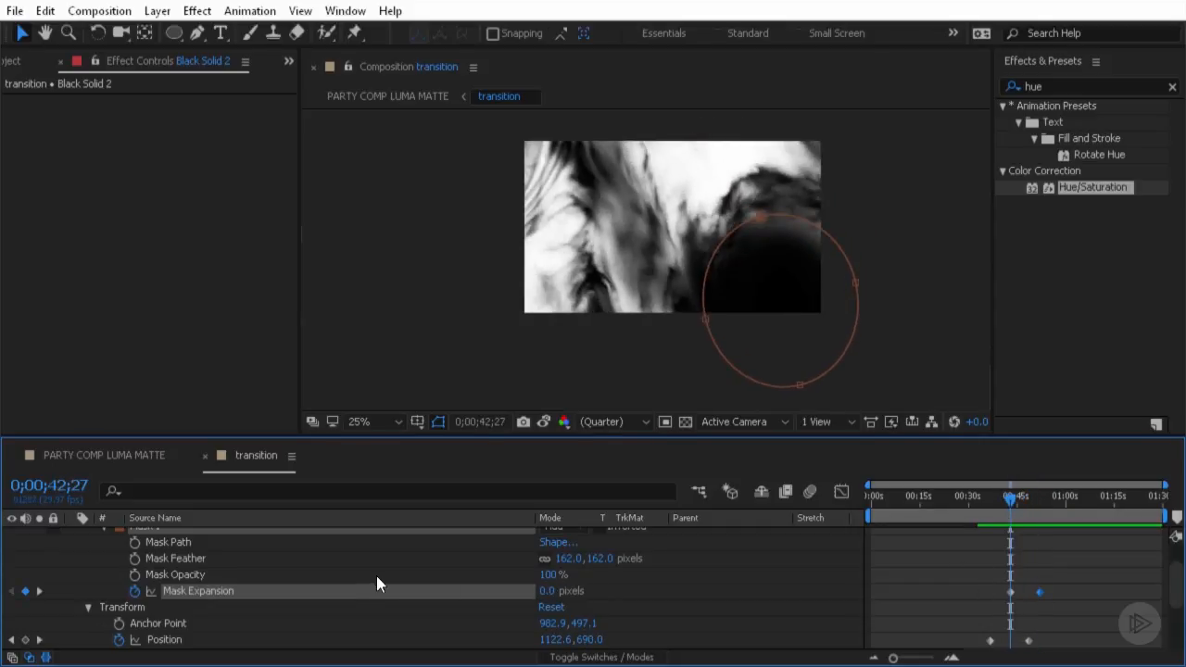
{"action": "scroll", "coordinate": [343, 586], "scroll_direction": "down", "scroll_amount": 2}
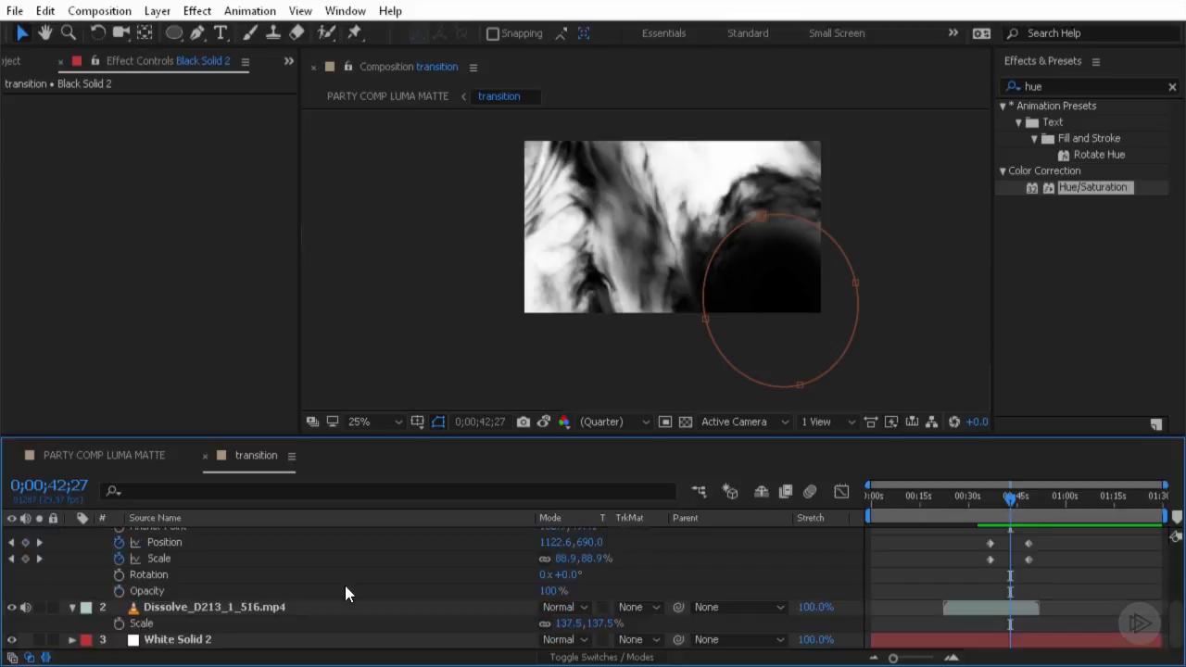
{"action": "scroll", "coordinate": [346, 586], "scroll_direction": "up", "scroll_amount": 3}
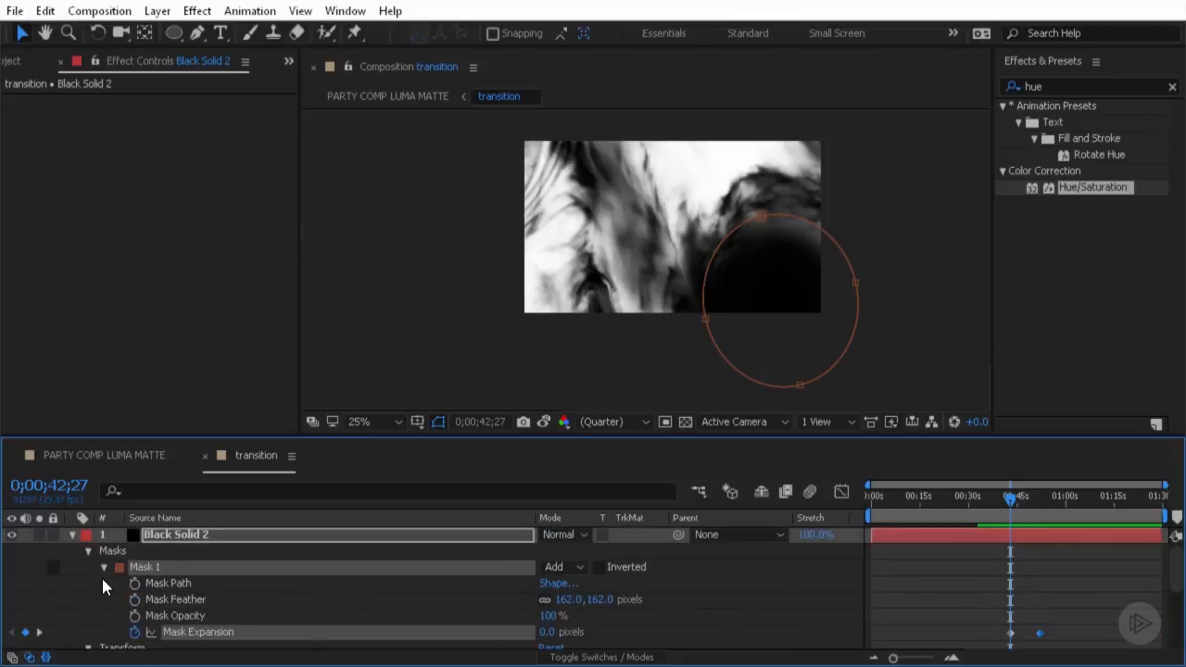
{"action": "scroll", "coordinate": [138, 582], "scroll_direction": "down", "scroll_amount": 3}
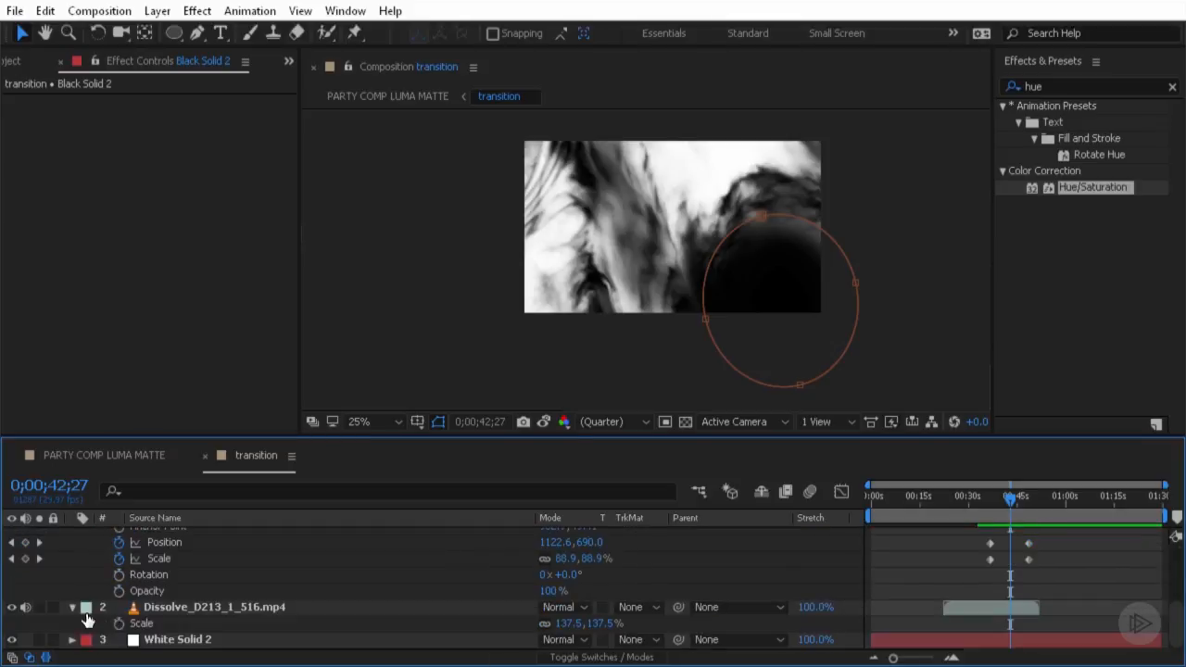
{"action": "left_click", "coordinate": [73, 609]}
{"action": "left_click", "coordinate": [73, 624]}
{"action": "scroll", "coordinate": [188, 607], "scroll_direction": "down", "scroll_amount": 1}
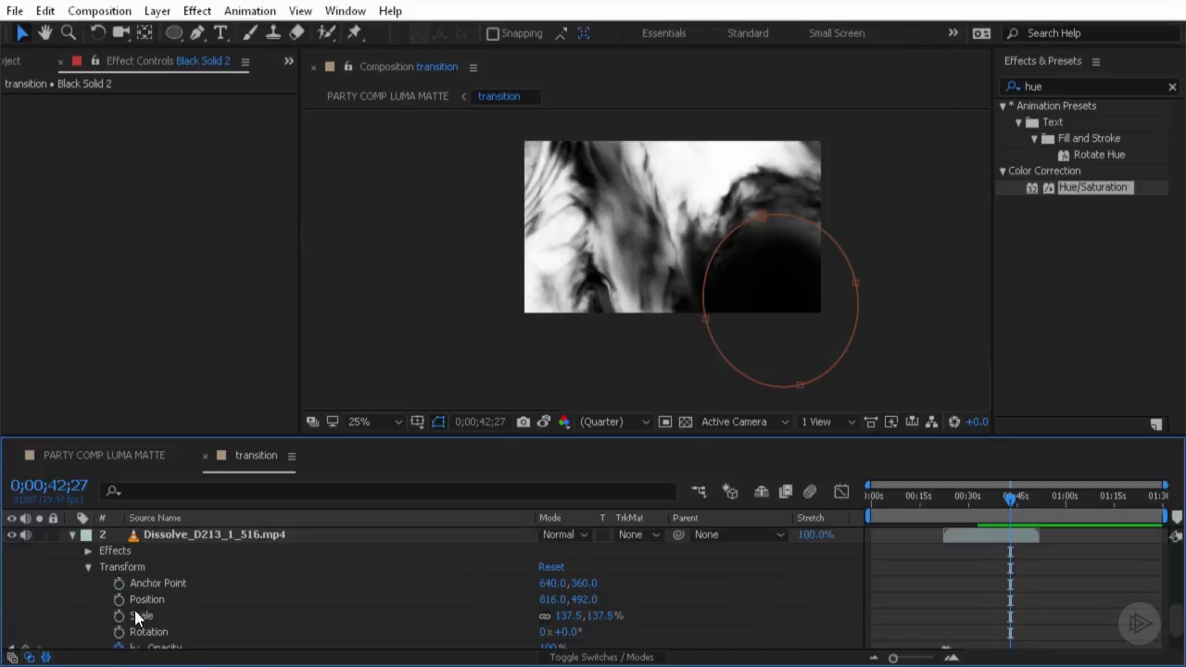
{"action": "scroll", "coordinate": [131, 591], "scroll_direction": "up", "scroll_amount": 1}
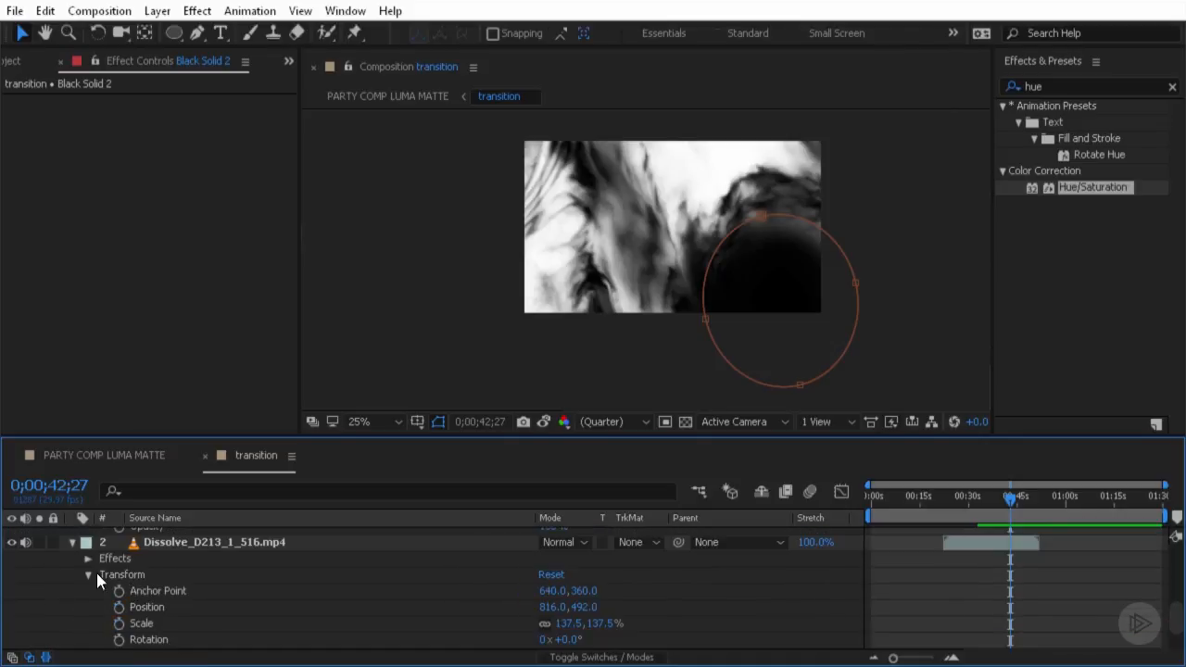
{"action": "left_click", "coordinate": [88, 559]}
{"action": "left_click", "coordinate": [104, 575]}
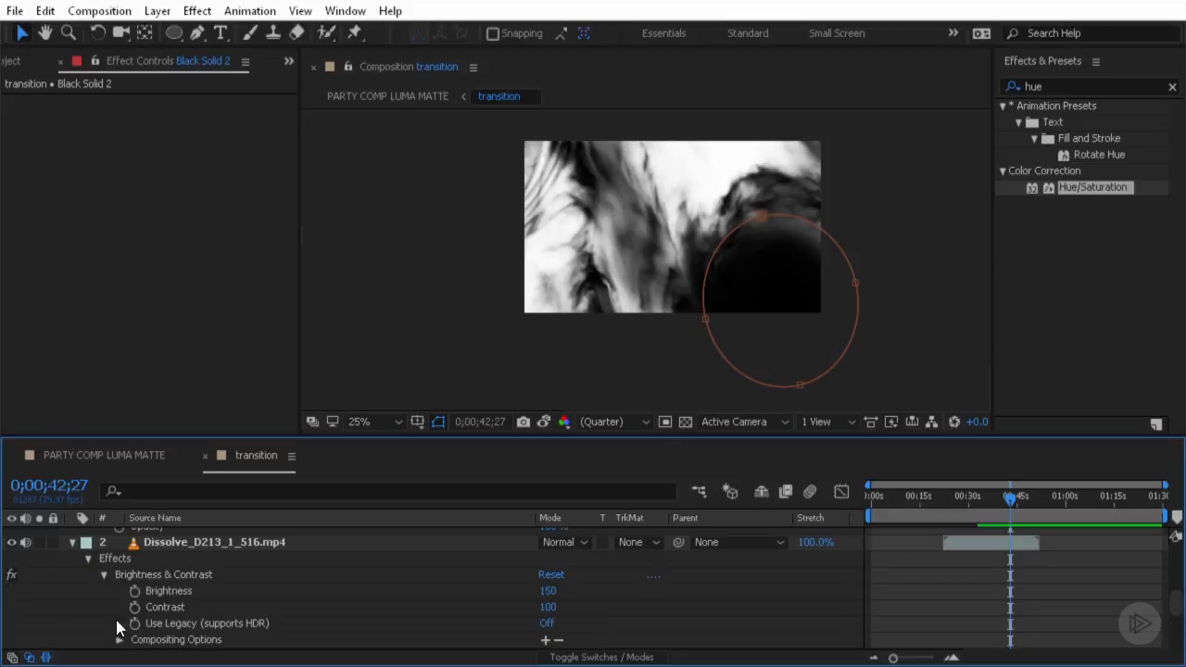
{"action": "left_click", "coordinate": [135, 591]}
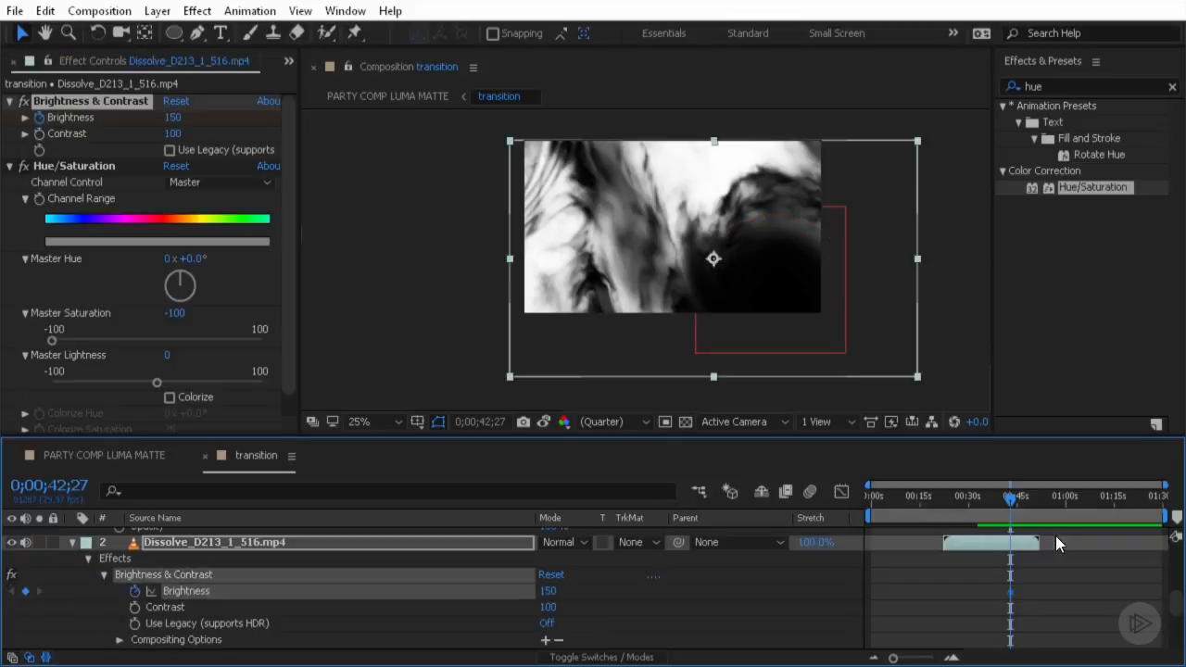
Keyframe the Dissolve clip's Brightness at 0 at 0;00;49;06 and scrub through the darkening.
{"action": "left_click_drag", "start_coordinate": [1013, 502], "coordinate": [1033, 497]}
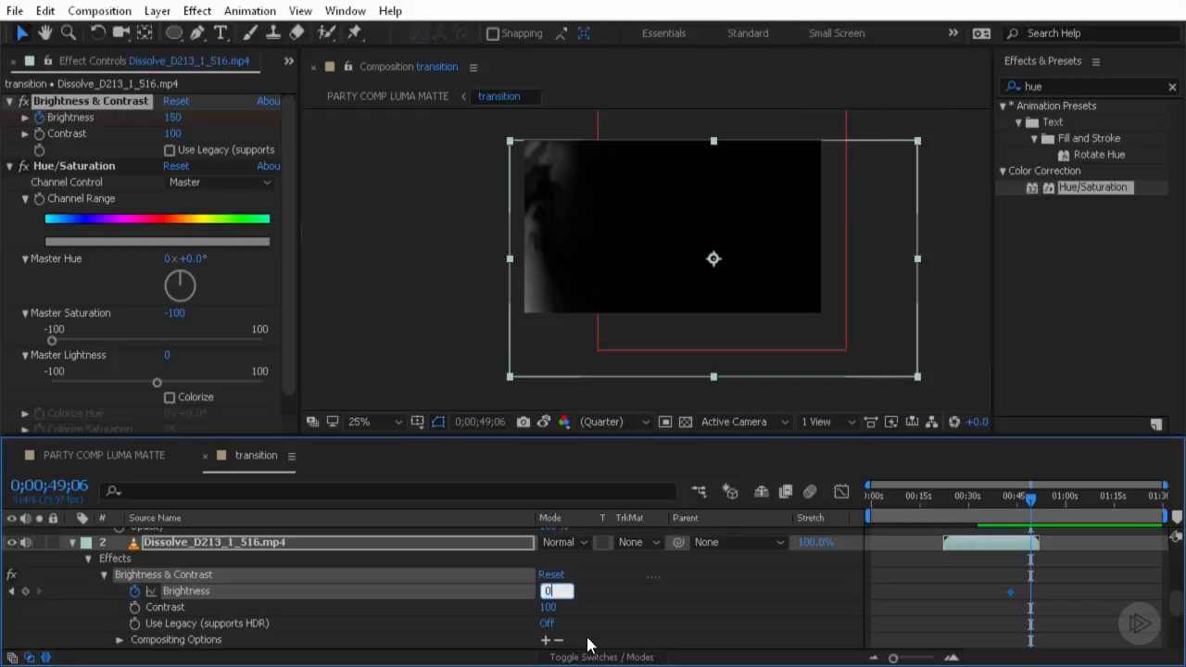
{"action": "key", "text": "Return"}
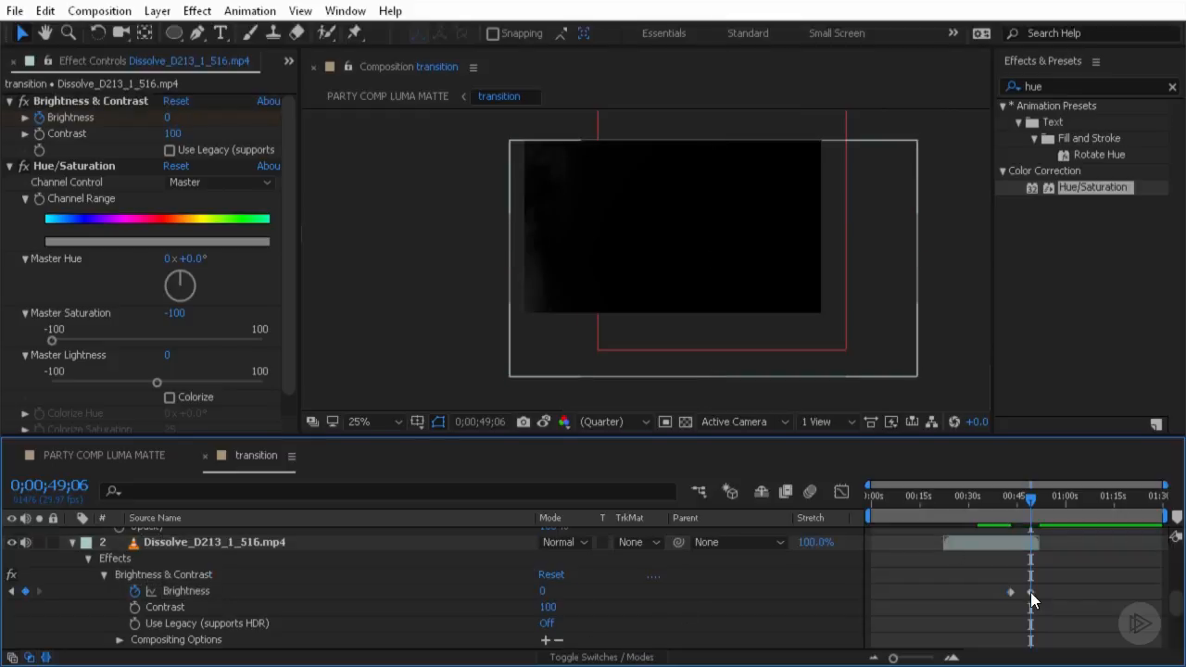
{"action": "left_click_drag", "start_coordinate": [994, 508], "coordinate": [1015, 534]}
Select the black solid and examine its masked edge up close at 0;00;44;10.
{"action": "scroll", "coordinate": [149, 555], "scroll_direction": "up", "scroll_amount": 5}
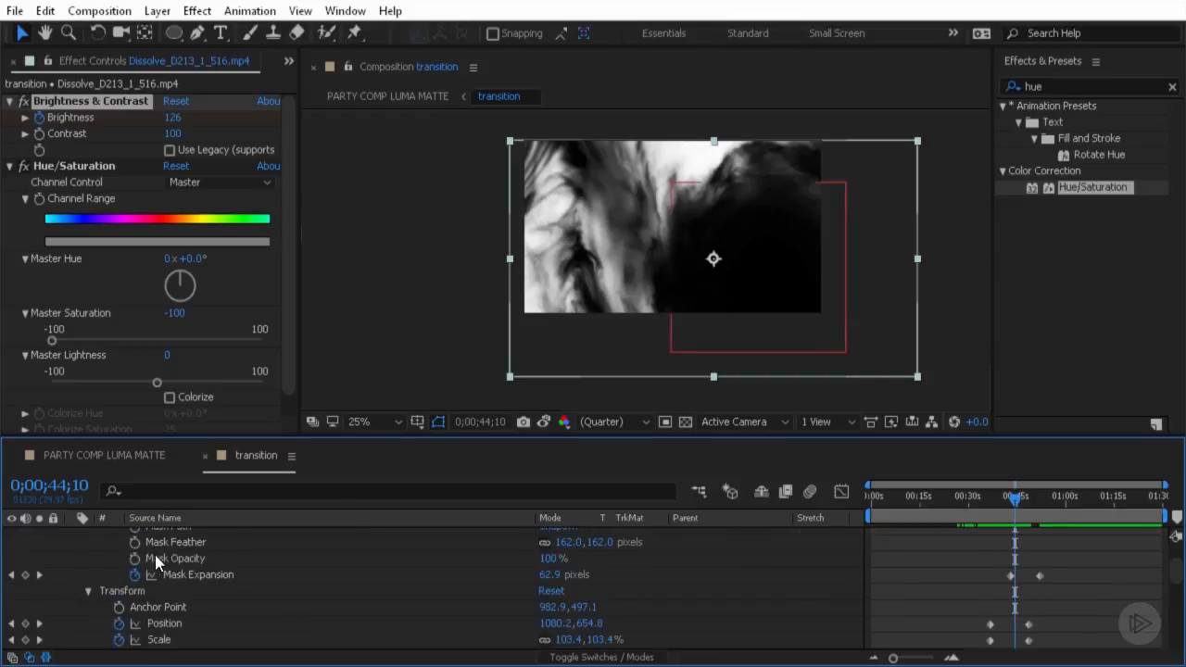
{"action": "left_click", "coordinate": [161, 536]}
{"action": "scroll", "coordinate": [757, 161], "scroll_direction": "up", "scroll_amount": 2}
{"action": "left_click_drag", "start_coordinate": [817, 171], "coordinate": [748, 281]}
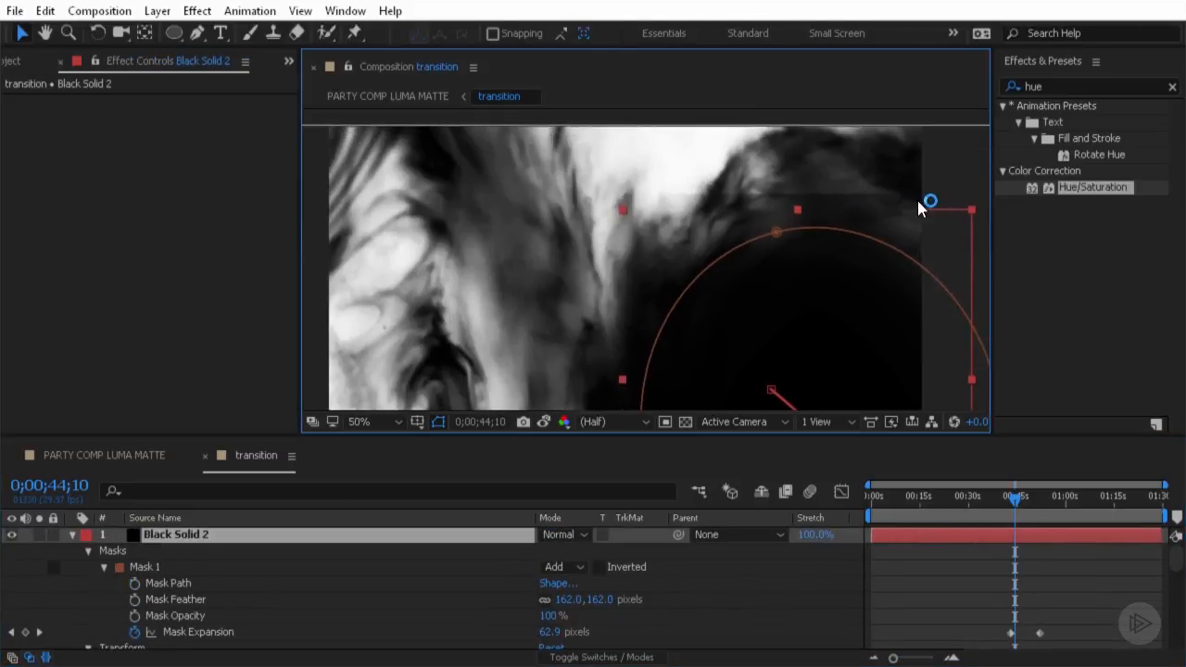
{"action": "scroll", "coordinate": [912, 205], "scroll_direction": "down", "scroll_amount": 2}
{"action": "scroll", "coordinate": [882, 210], "scroll_direction": "up", "scroll_amount": 1}
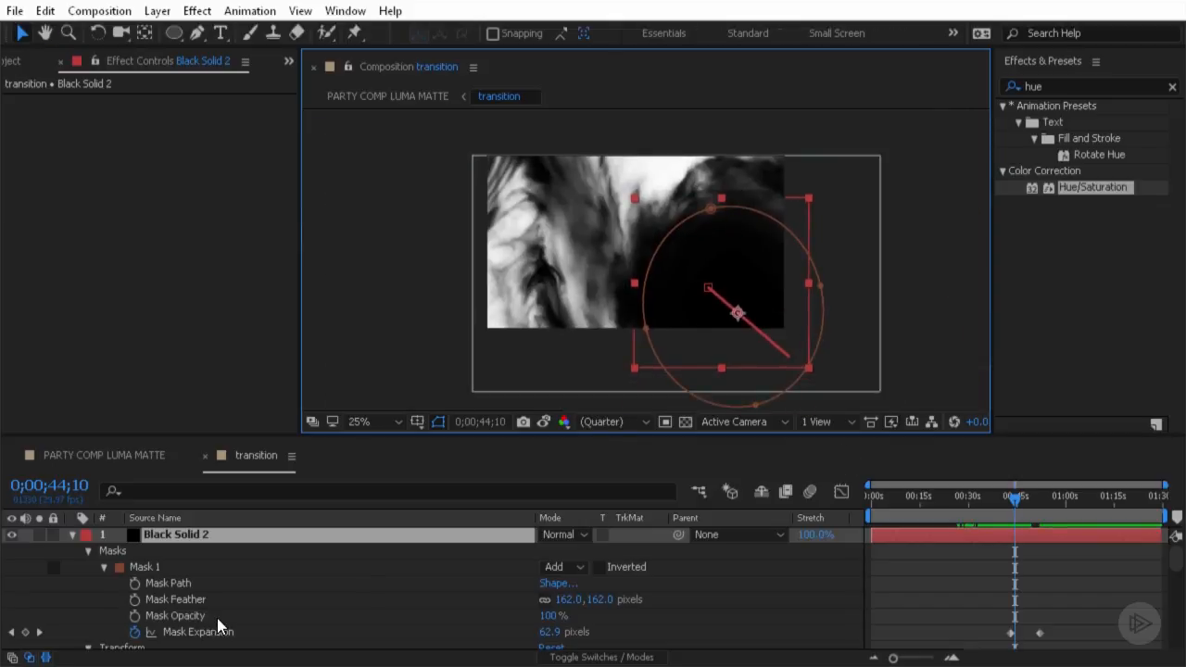
Remove the black solid's Scale keyframes at 0;00;52;27 so it keeps its 147% scale.
{"action": "left_click", "coordinate": [77, 534]}
{"action": "left_click", "coordinate": [72, 535]}
{"action": "left_click", "coordinate": [72, 535]}
{"action": "scroll", "coordinate": [185, 609], "scroll_direction": "down", "scroll_amount": 1}
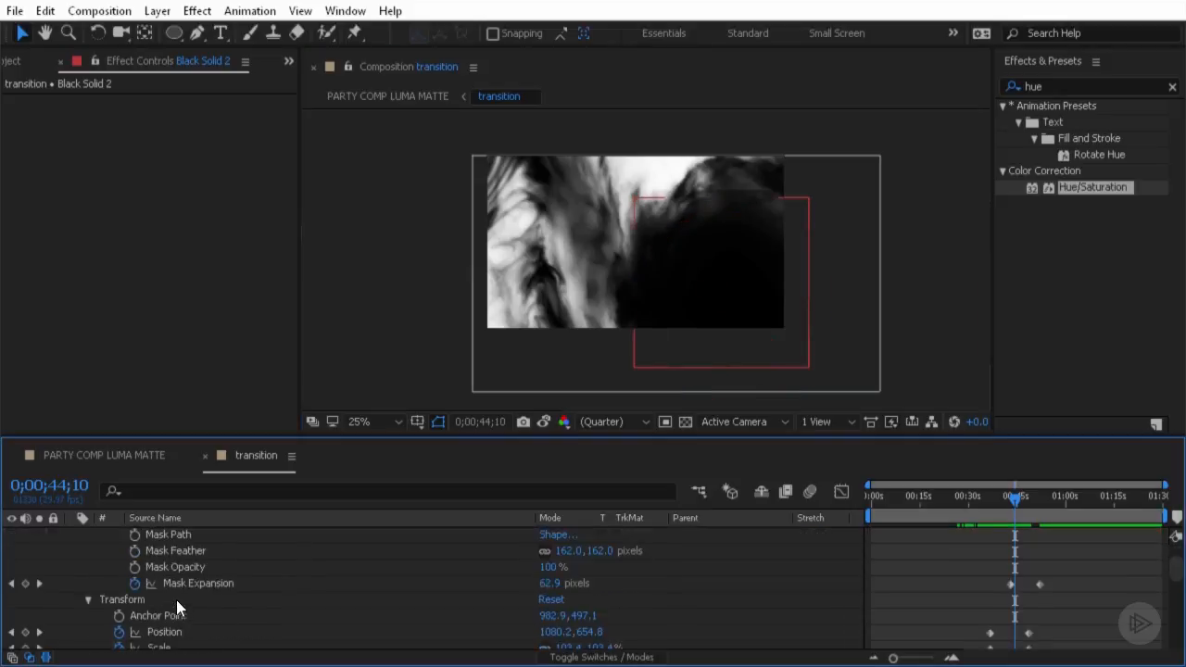
{"action": "scroll", "coordinate": [112, 561], "scroll_direction": "up", "scroll_amount": 1}
{"action": "left_click", "coordinate": [88, 550]}
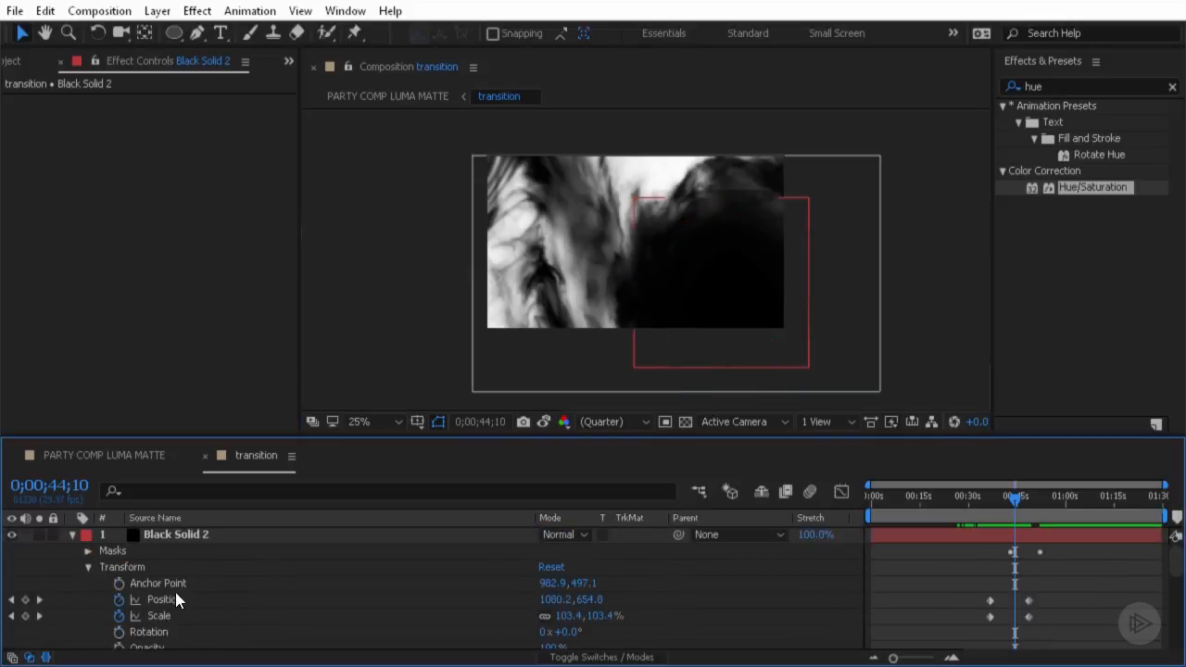
{"action": "scroll", "coordinate": [175, 592], "scroll_direction": "down", "scroll_amount": 1}
{"action": "left_click", "coordinate": [156, 566]}
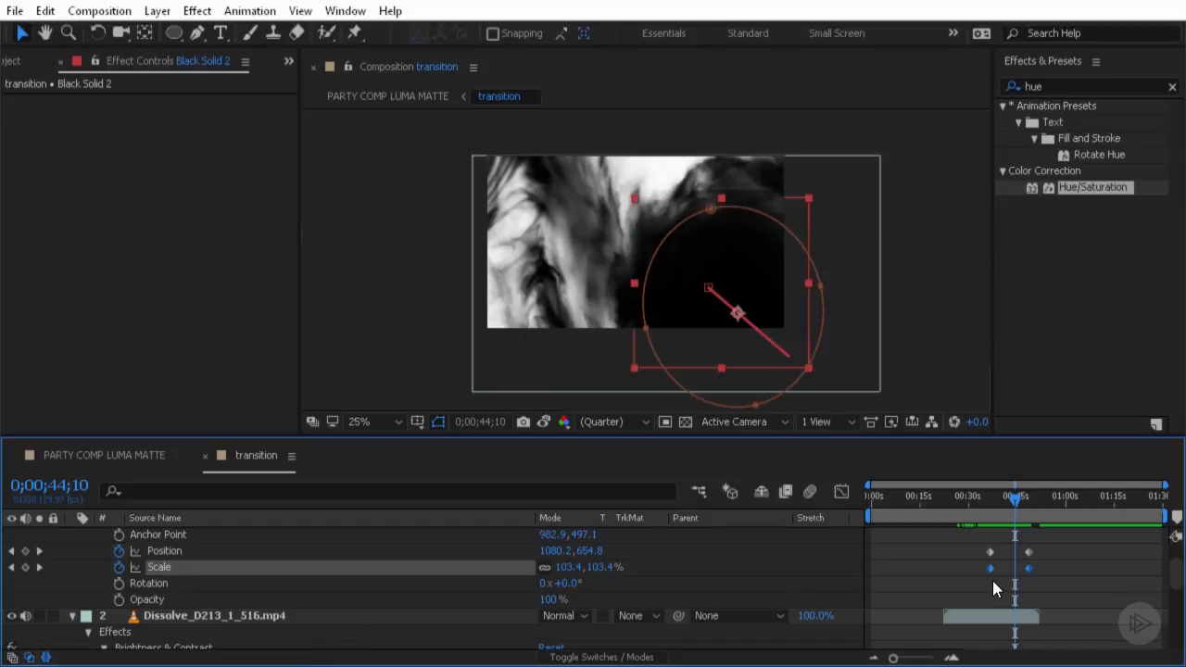
{"action": "left_click_drag", "start_coordinate": [991, 502], "coordinate": [1043, 515]}
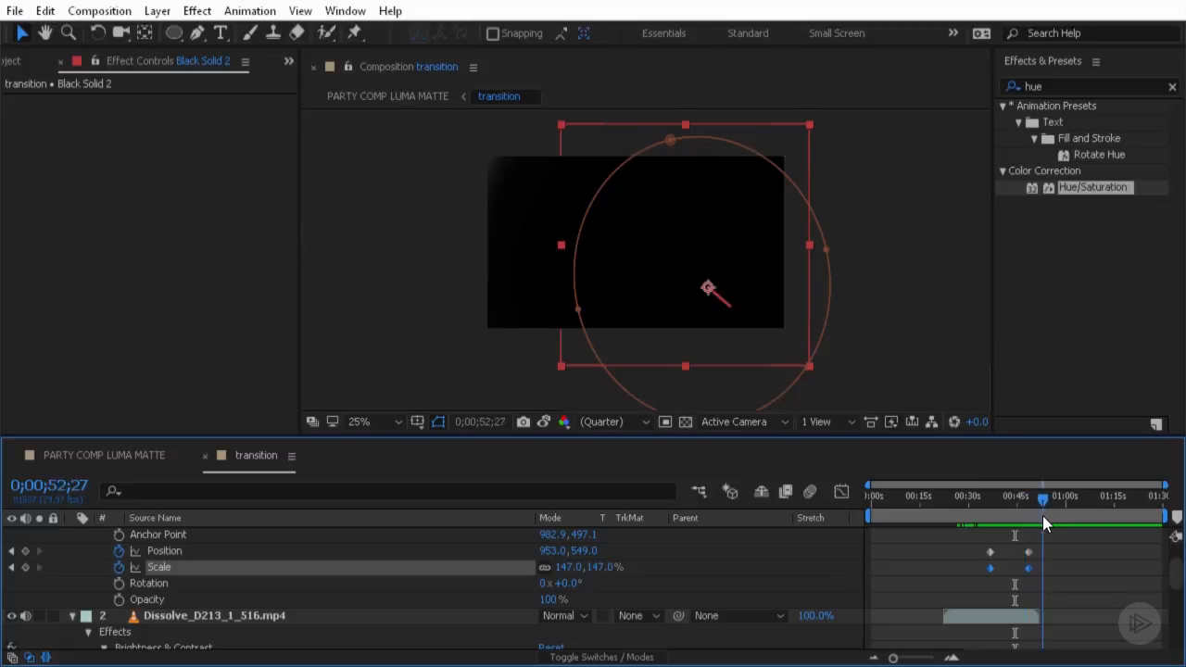
{"action": "left_click", "coordinate": [119, 567]}
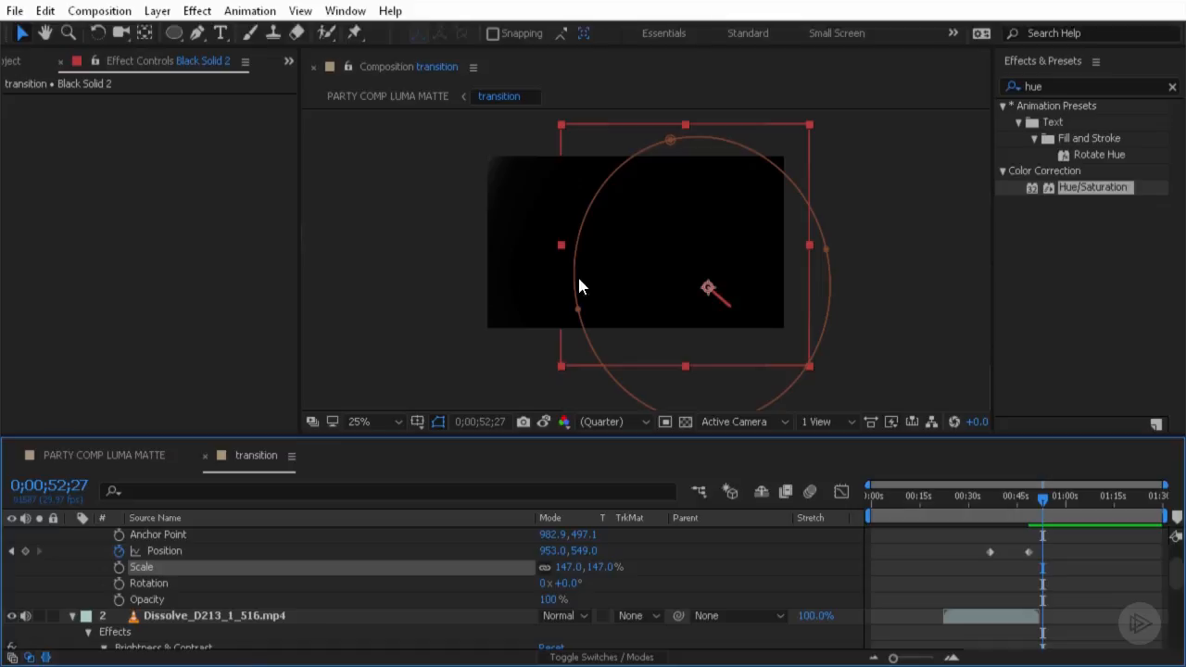
Stretch the black solid's width to about 225.7% and reposition it at about 789, 525 to cover the frame.
{"action": "left_click_drag", "start_coordinate": [560, 245], "coordinate": [482, 252]}
{"action": "left_click", "coordinate": [805, 124]}
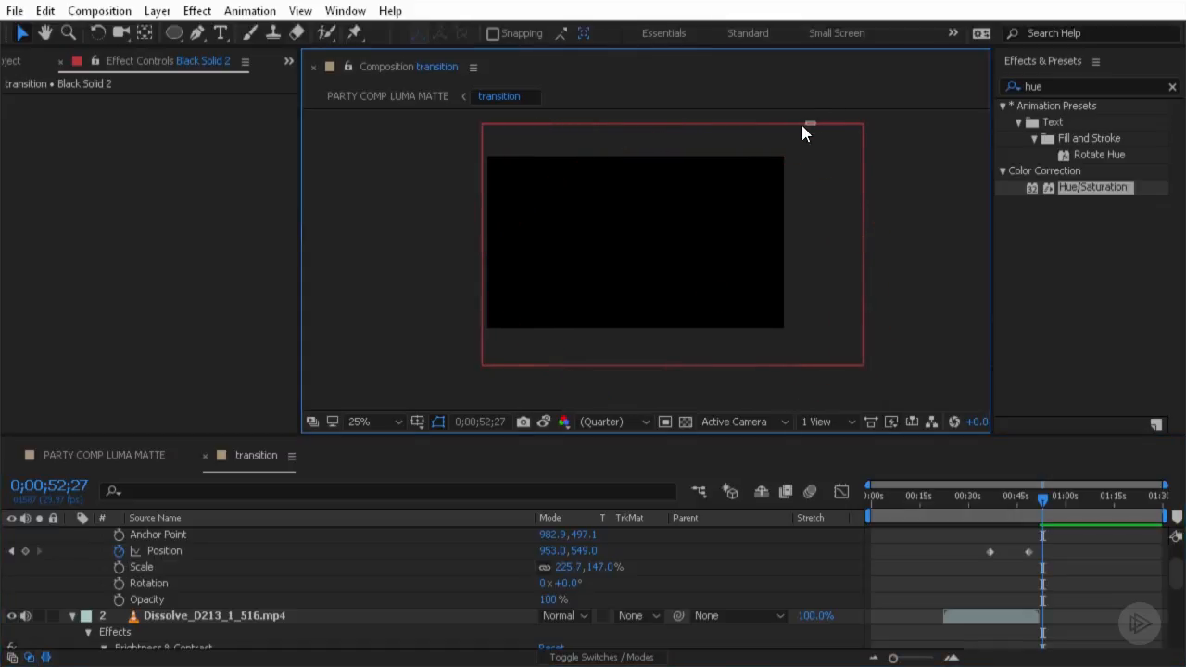
{"action": "left_click_drag", "start_coordinate": [805, 124], "coordinate": [770, 133]}
Shift the newest Position keyframe onto the preceding one and remove the black solid's Position animation at 0;00;50;19.
{"action": "left_click", "coordinate": [1043, 553]}
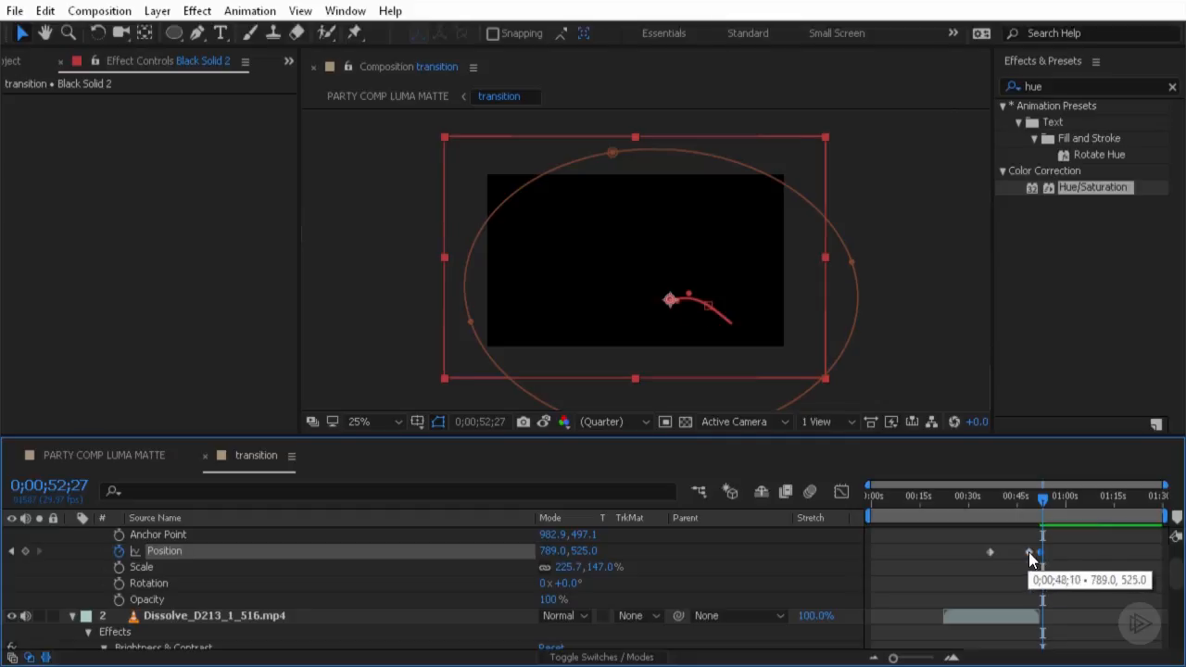
{"action": "left_click_drag", "start_coordinate": [1040, 554], "coordinate": [1028, 553]}
{"action": "left_click_drag", "start_coordinate": [986, 499], "coordinate": [1035, 505]}
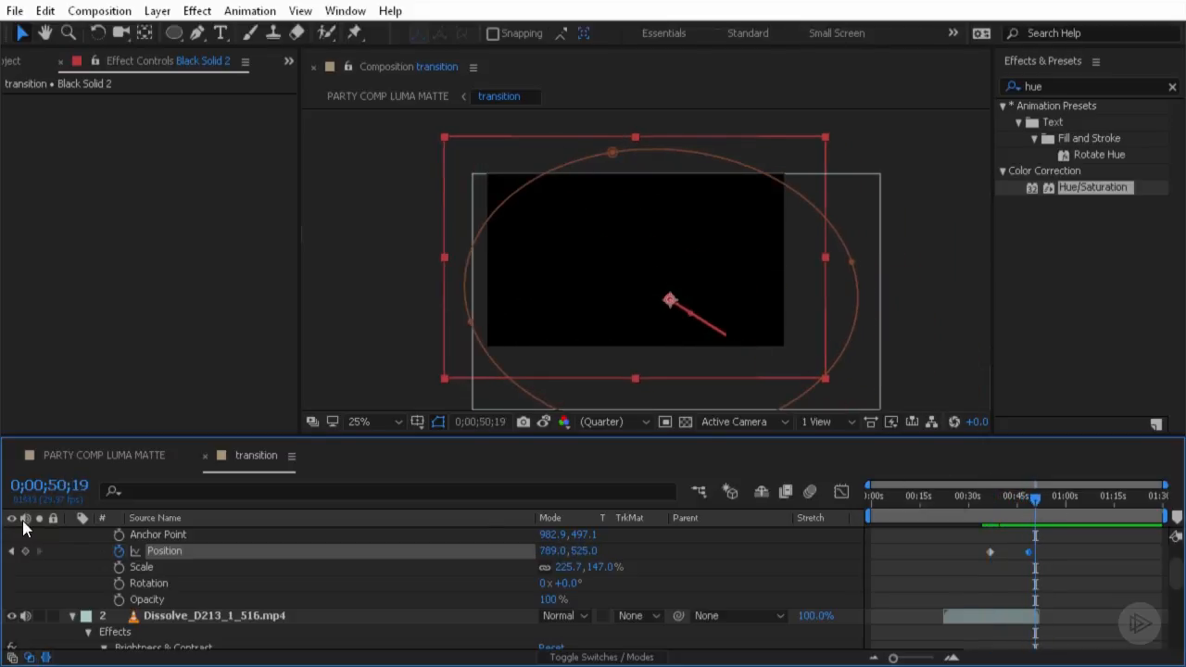
{"action": "left_click", "coordinate": [118, 550]}
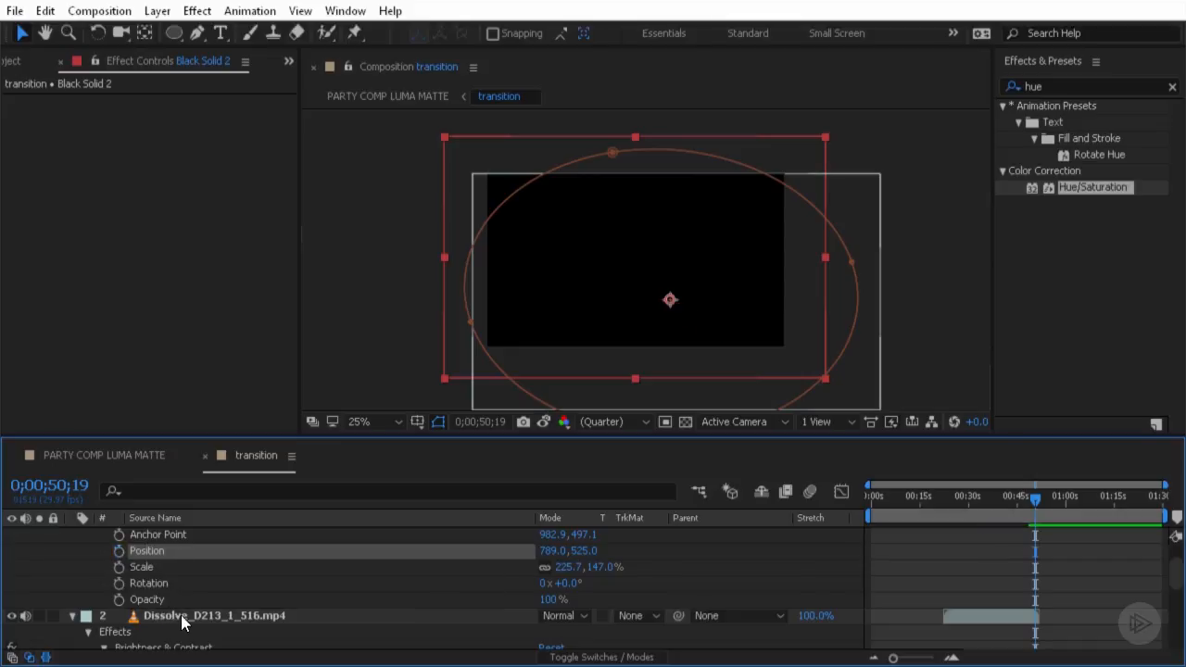
Set a Mask Path keyframe for the black solid's Mask 1 at the time of the second Mask Expansion keyframe.
{"action": "scroll", "coordinate": [139, 588], "scroll_direction": "up", "scroll_amount": 2}
{"action": "left_click", "coordinate": [88, 566]}
{"action": "left_click", "coordinate": [88, 550]}
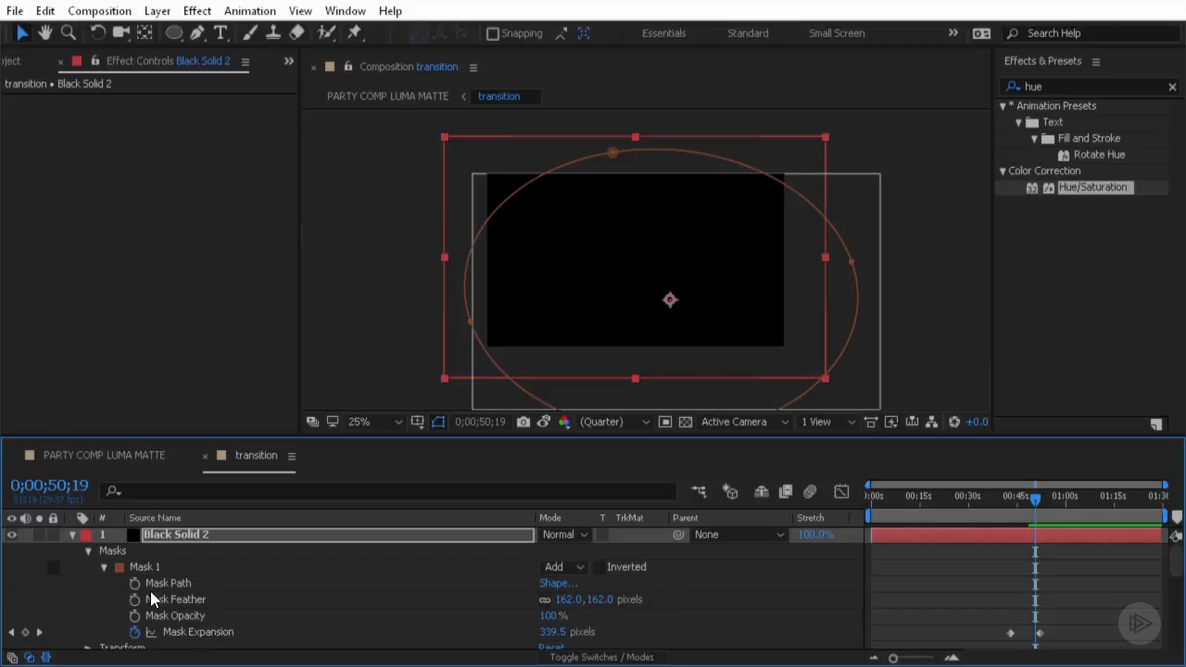
{"action": "left_click", "coordinate": [136, 582]}
At 0;00;42;27, shrink, tilt and move the mask ellipse over the frame's lower-right corner as a new Mask Path keyframe.
{"action": "left_click_drag", "start_coordinate": [1038, 502], "coordinate": [1008, 507]}
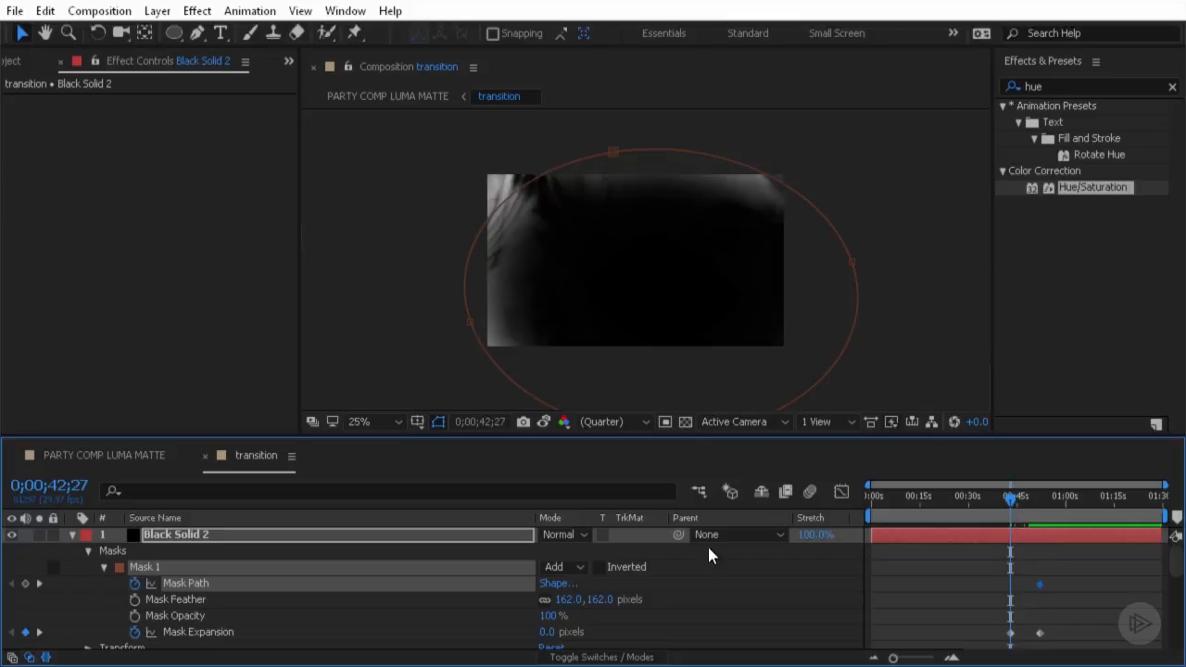
{"action": "double_click", "coordinate": [612, 154]}
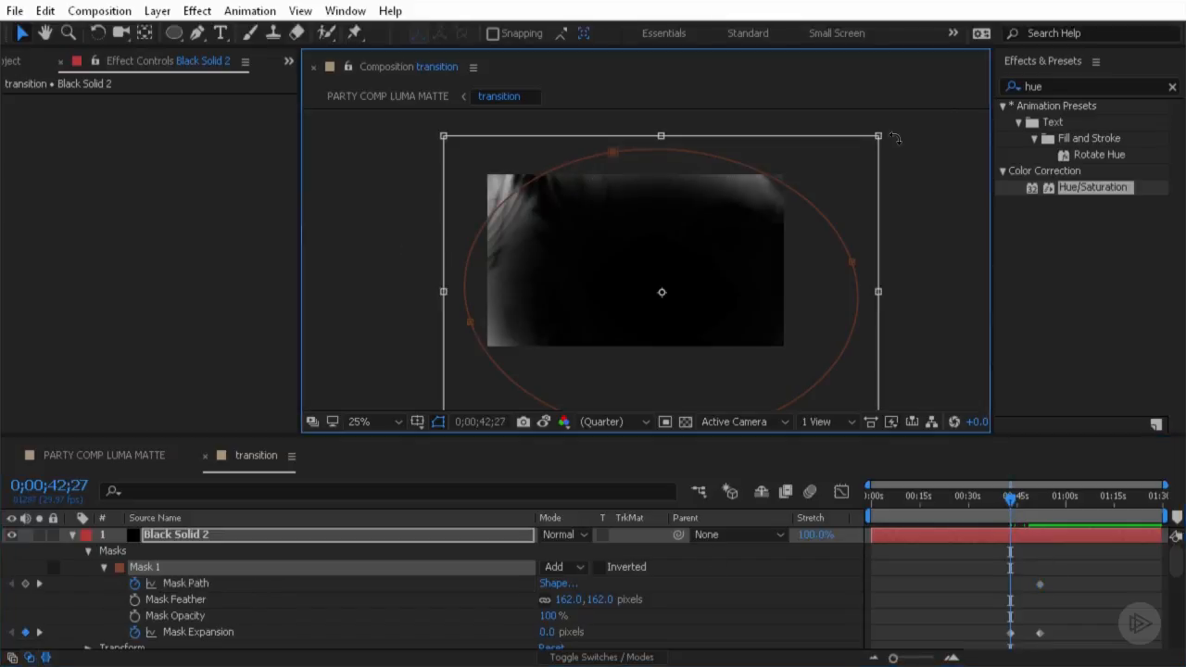
{"action": "left_click_drag", "start_coordinate": [879, 134], "coordinate": [831, 257]}
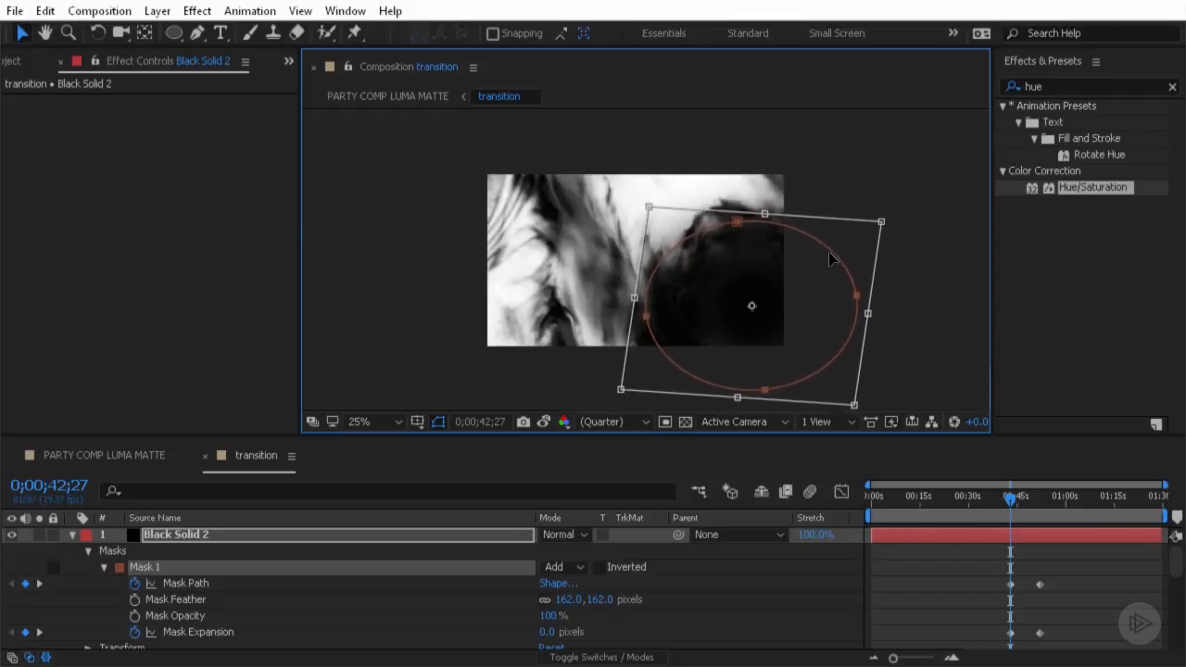
At 0;00;34;27, transform the mask ellipse again to keyframe an earlier starting shape.
{"action": "left_click_drag", "start_coordinate": [1008, 495], "coordinate": [985, 495]}
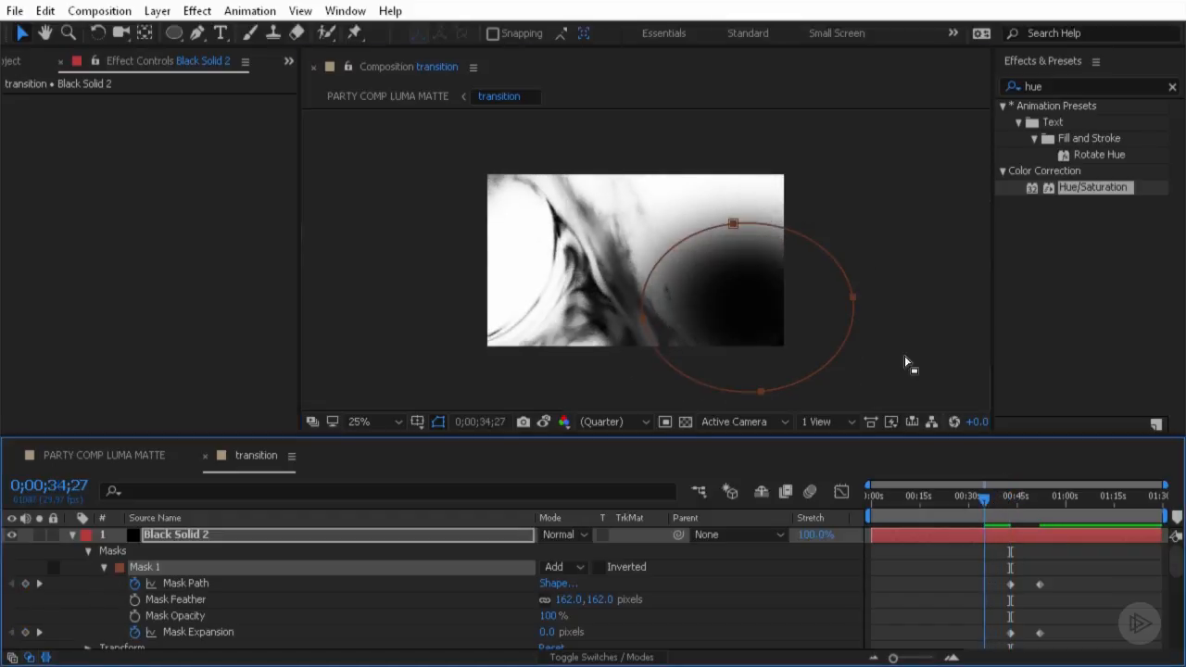
{"action": "double_click", "coordinate": [802, 242]}
{"action": "left_click_drag", "start_coordinate": [860, 217], "coordinate": [821, 350]}
{"action": "left_click", "coordinate": [1032, 585]}
Scrub repeatedly through the mask animation up to 0;00;45;23 and collapse the black solid's and Dissolve clip's properties.
{"action": "left_click_drag", "start_coordinate": [985, 497], "coordinate": [1030, 527]}
{"action": "left_click_drag", "start_coordinate": [943, 494], "coordinate": [1019, 547]}
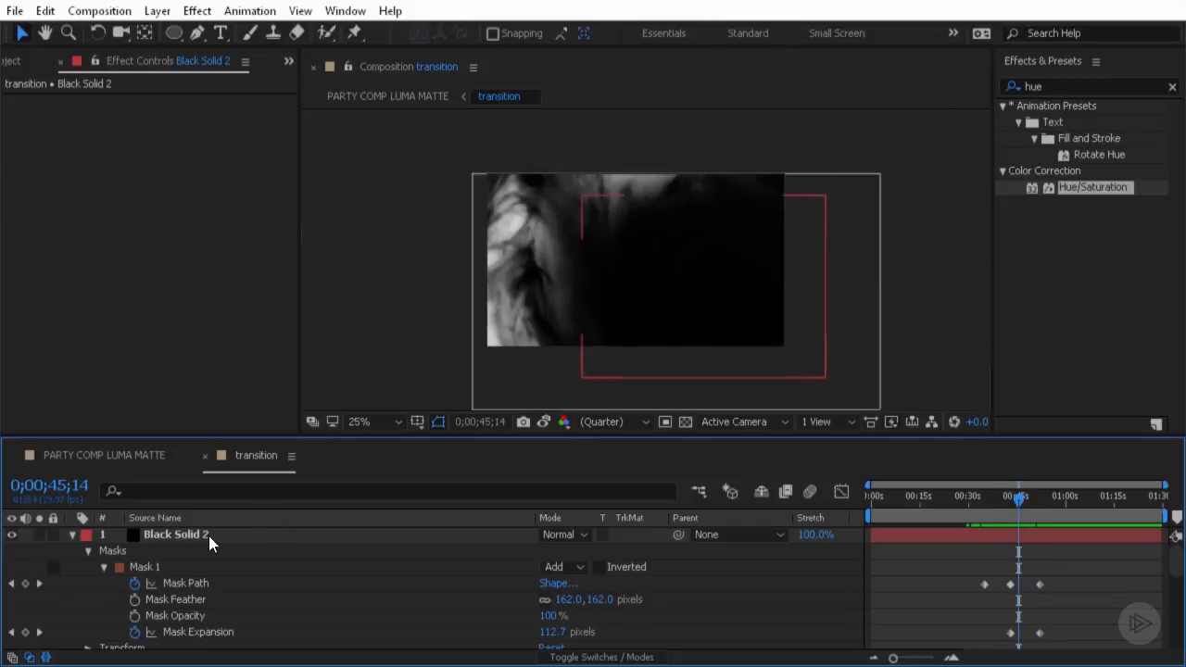
{"action": "left_click_drag", "start_coordinate": [979, 506], "coordinate": [1019, 512]}
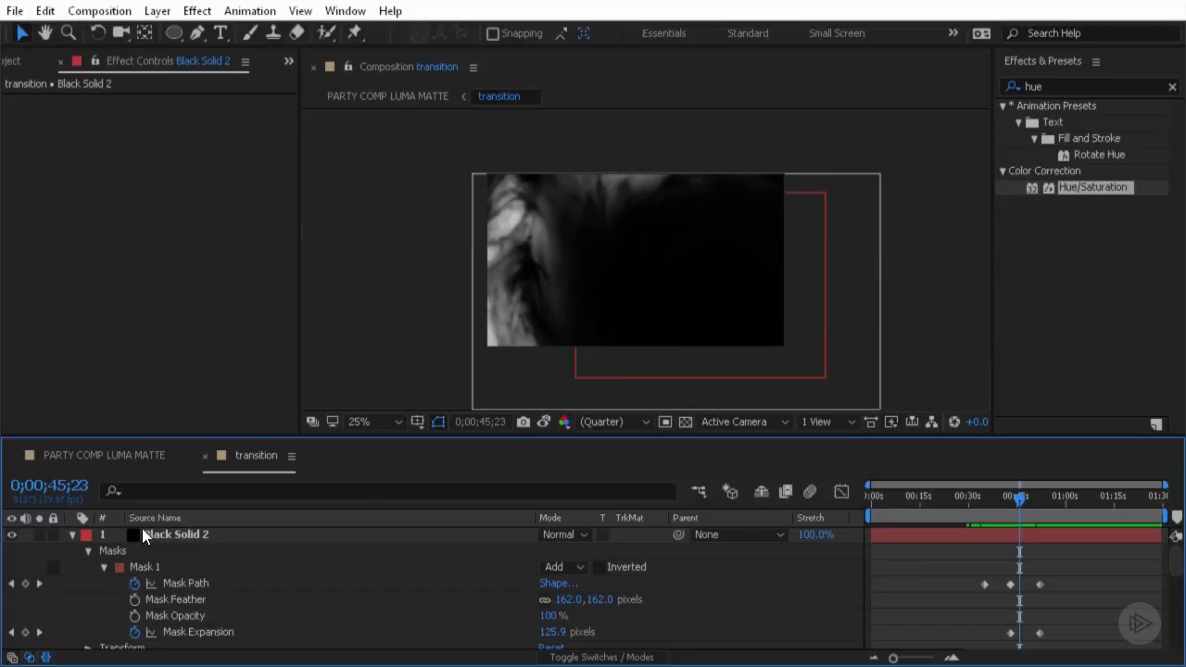
{"action": "left_click", "coordinate": [71, 536]}
{"action": "left_click", "coordinate": [73, 551]}
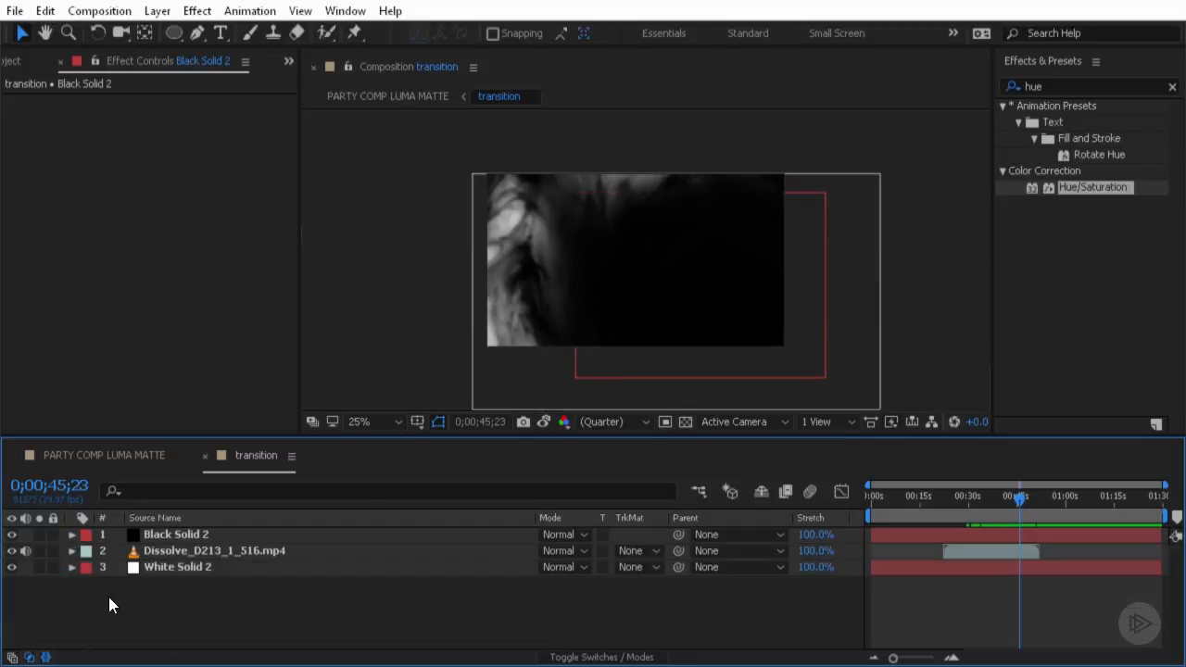
Set the transition comp's work area to start at 0;00;16;00 and preview the ink transition.
{"action": "key", "text": "space"}
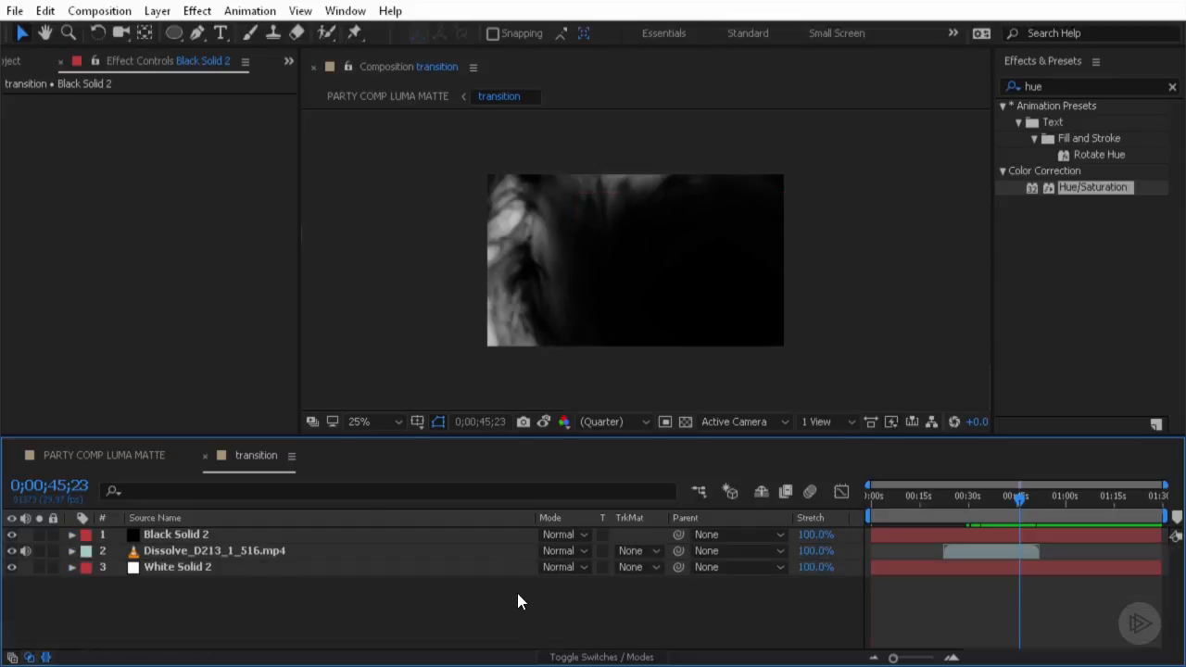
{"action": "left_click_drag", "start_coordinate": [921, 501], "coordinate": [923, 501]}
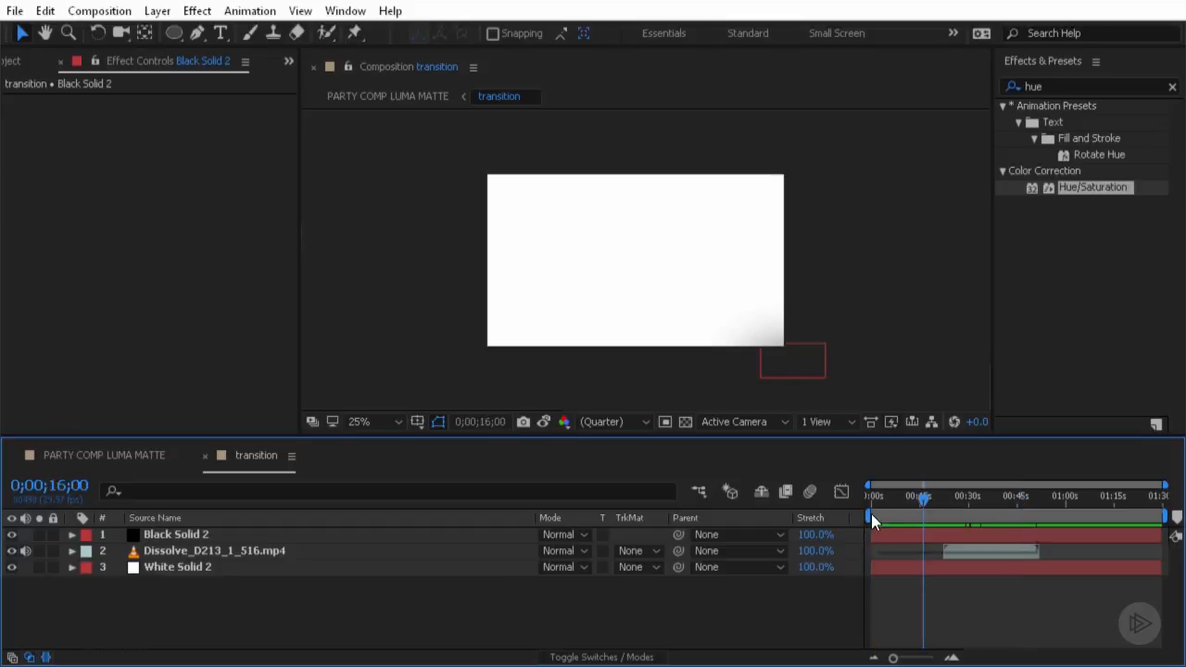
{"action": "key", "text": "b"}
{"action": "key", "text": "space"}
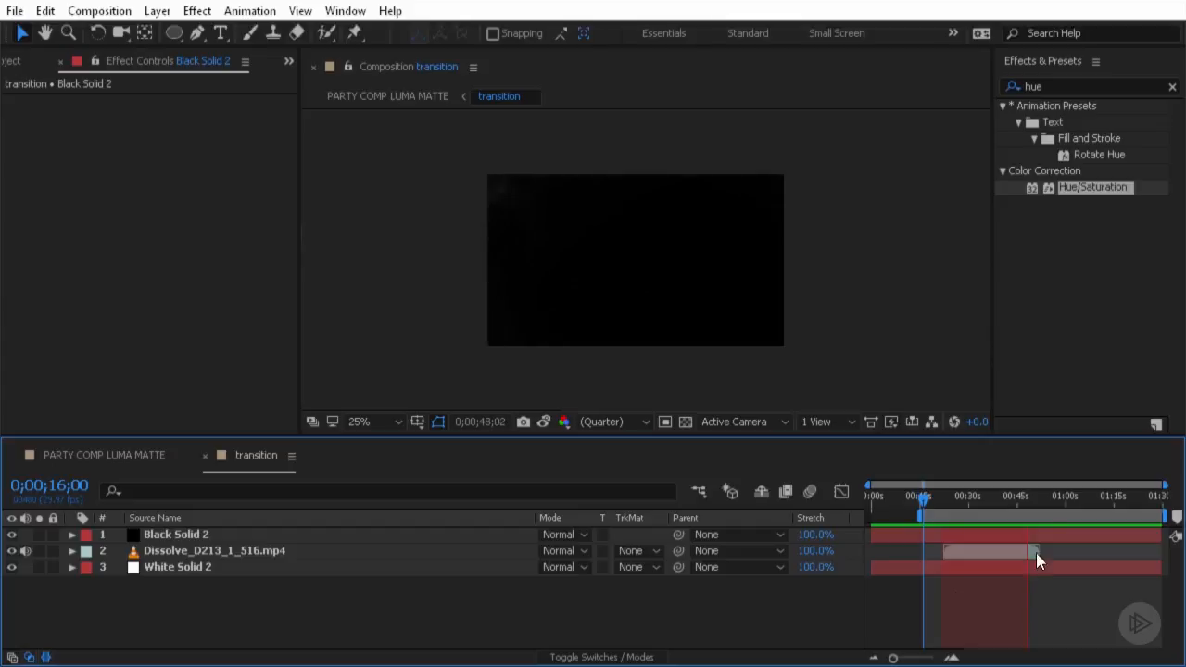
{"action": "left_click_drag", "start_coordinate": [1029, 497], "coordinate": [895, 554]}
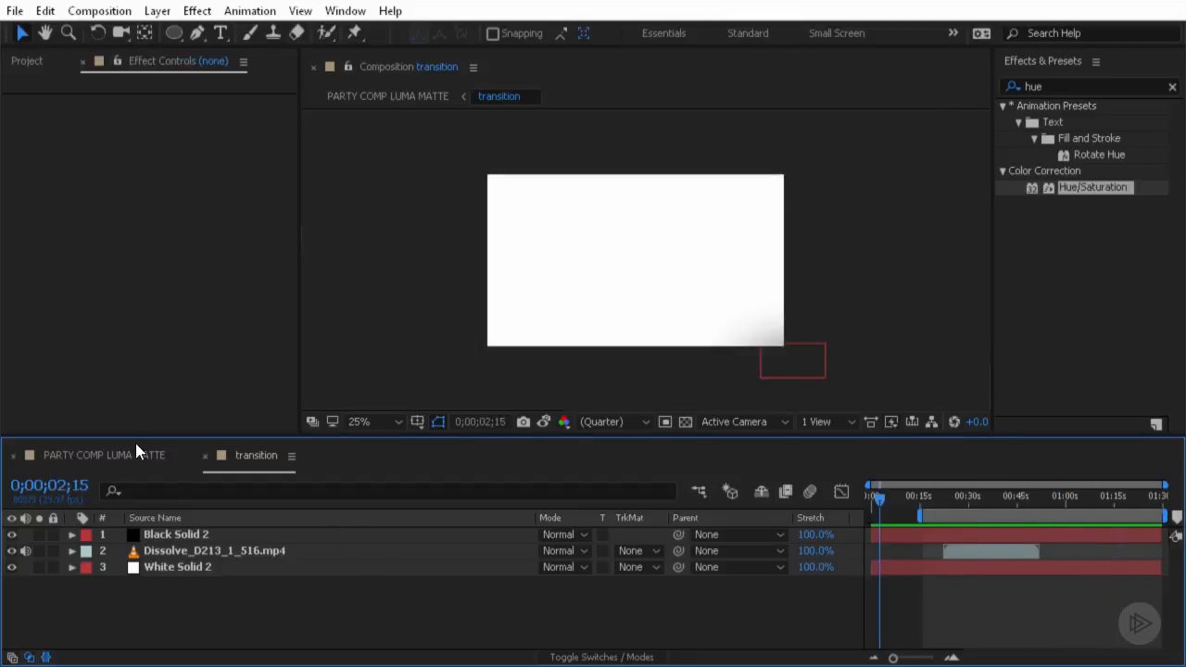
Switch to the PARTY COMP LUMA MATTE comp and scrub through the transition layer up to 0:00:06:11.
{"action": "left_click", "coordinate": [130, 454]}
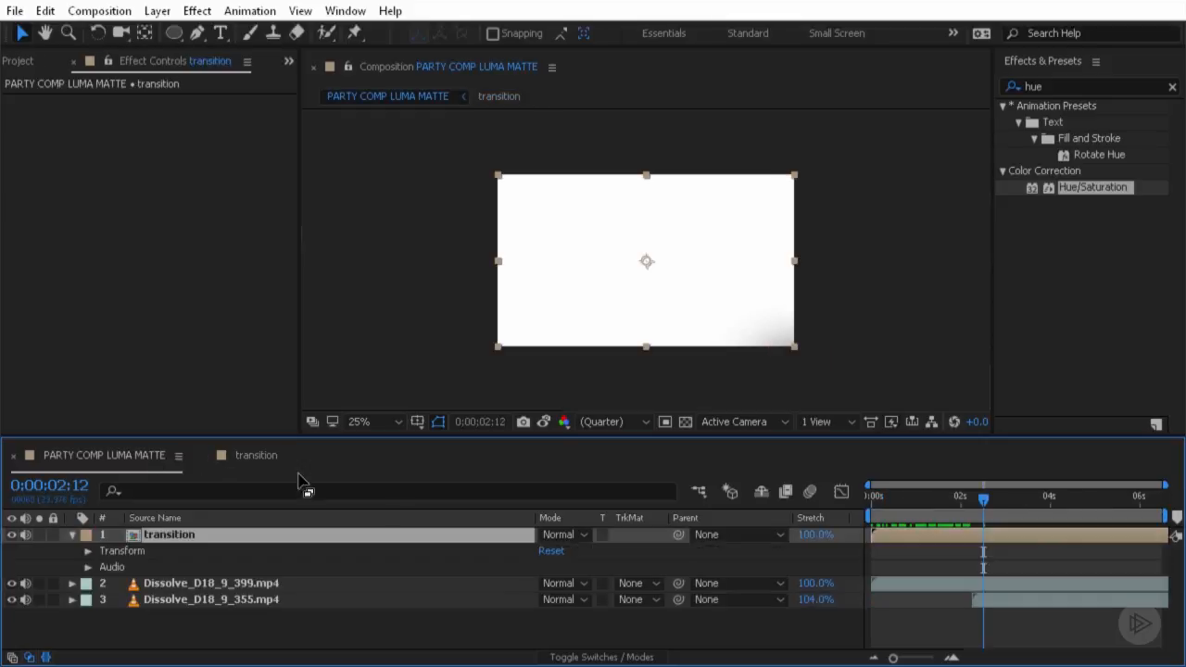
{"action": "left_click", "coordinate": [259, 453]}
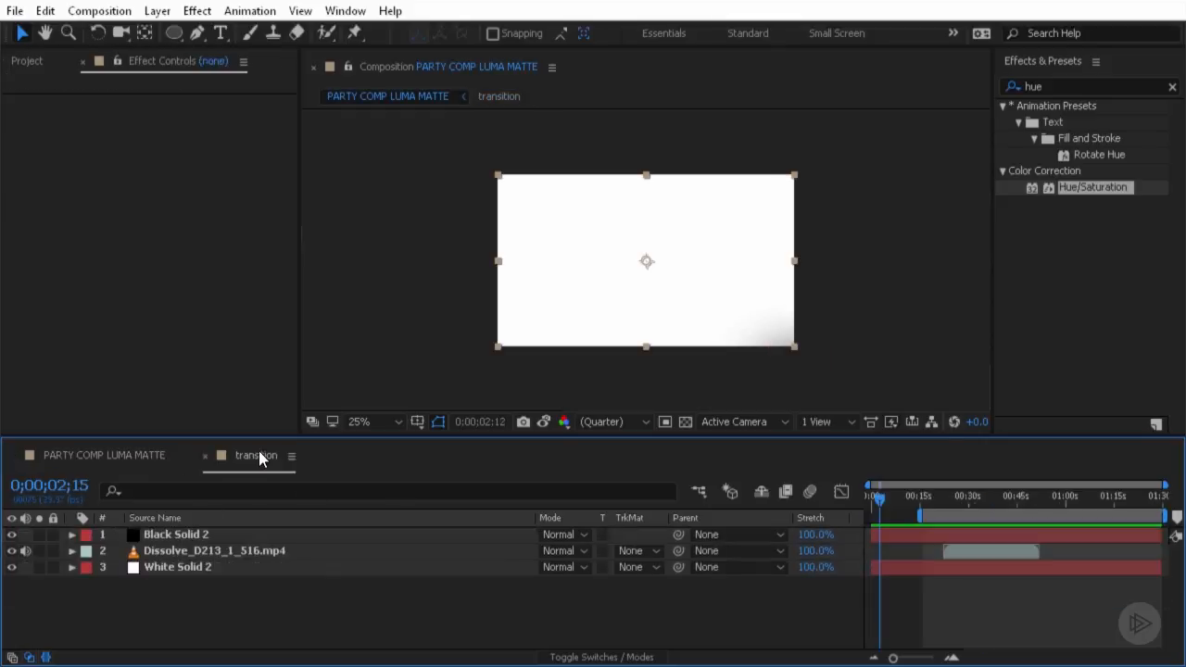
{"action": "left_click", "coordinate": [132, 454]}
{"action": "left_click_drag", "start_coordinate": [897, 500], "coordinate": [1162, 508]}
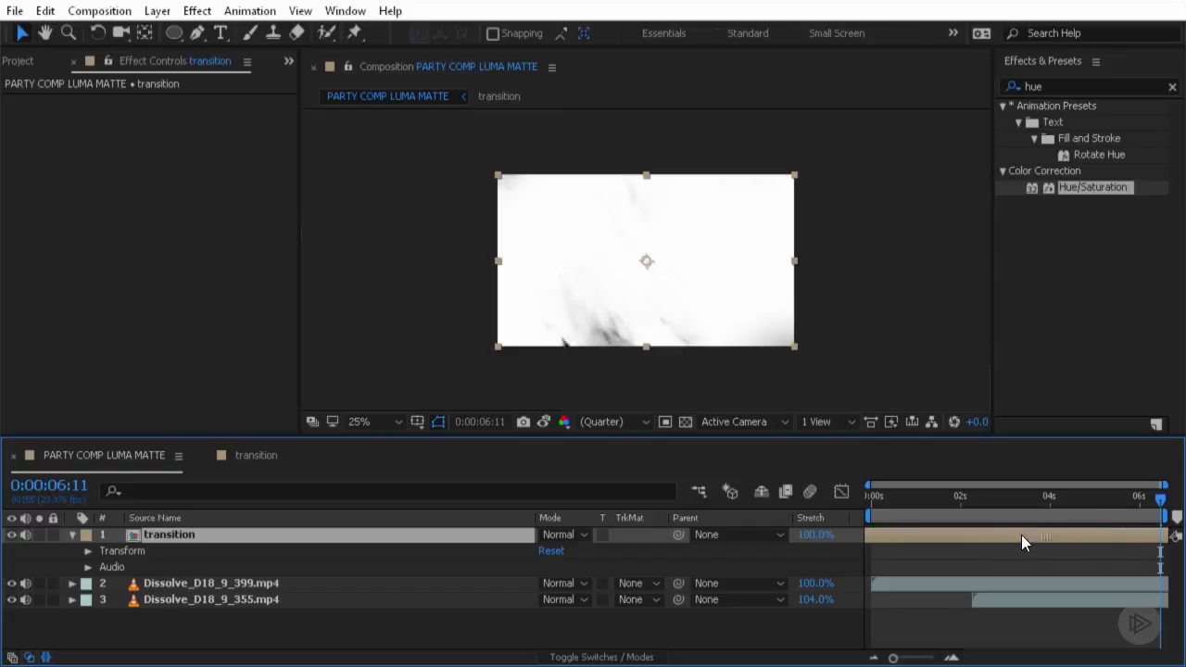
Try to slide the transition layer earlier in the timeline and scrub back to 0:00:00:00.
{"action": "left_click_drag", "start_coordinate": [1100, 535], "coordinate": [921, 533]}
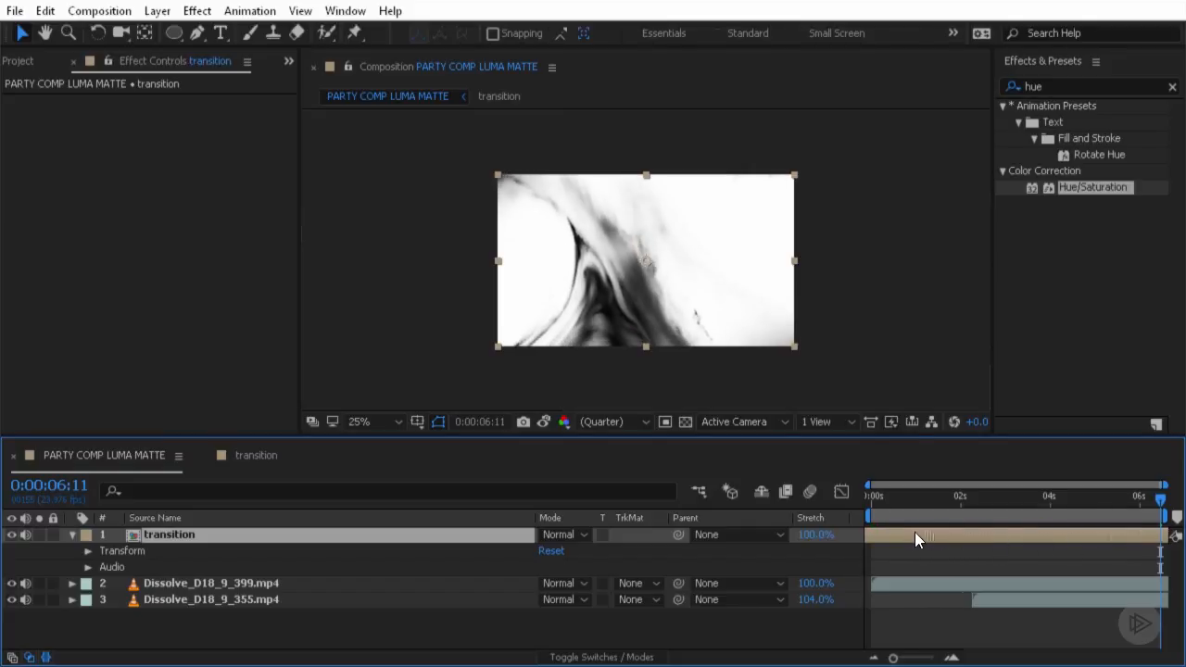
{"action": "left_click_drag", "start_coordinate": [977, 497], "coordinate": [1161, 500]}
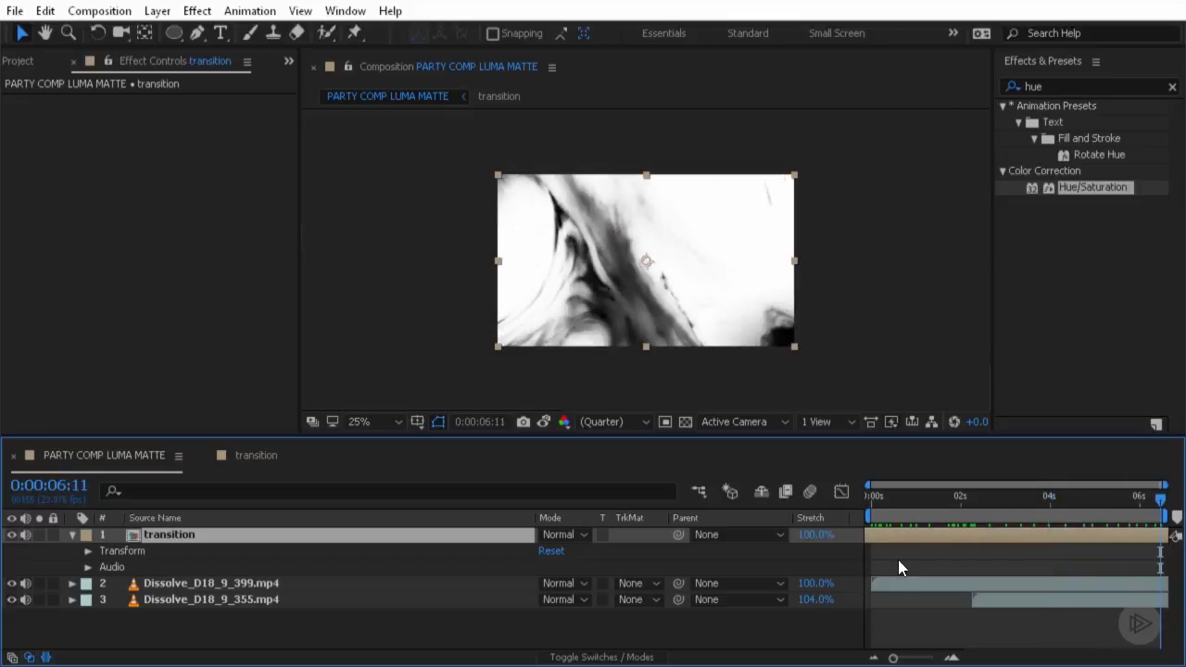
{"action": "left_click_drag", "start_coordinate": [894, 499], "coordinate": [847, 505]}
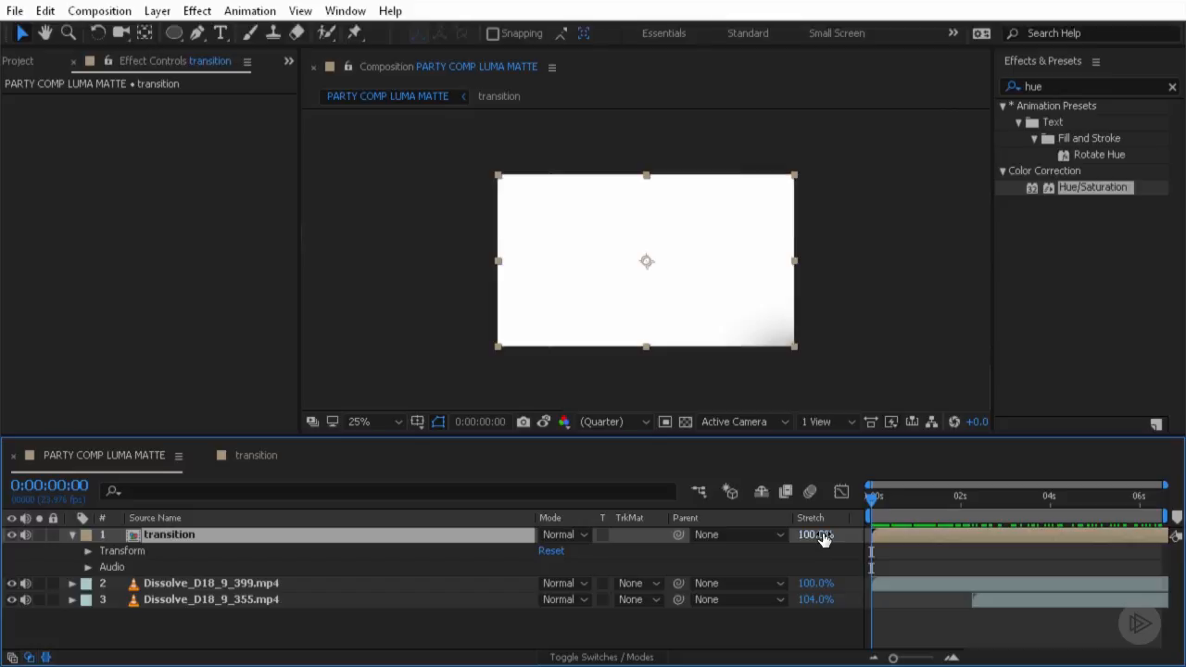
Set the transition layer's Stretch to 10%, checking its timing against the start of Dissolve_D18_9_355.mp4 at 0:00:02:06.
{"action": "left_click_drag", "start_coordinate": [820, 539], "coordinate": [742, 546]}
{"action": "left_click_drag", "start_coordinate": [874, 496], "coordinate": [974, 548]}
{"action": "left_click", "coordinate": [979, 598]}
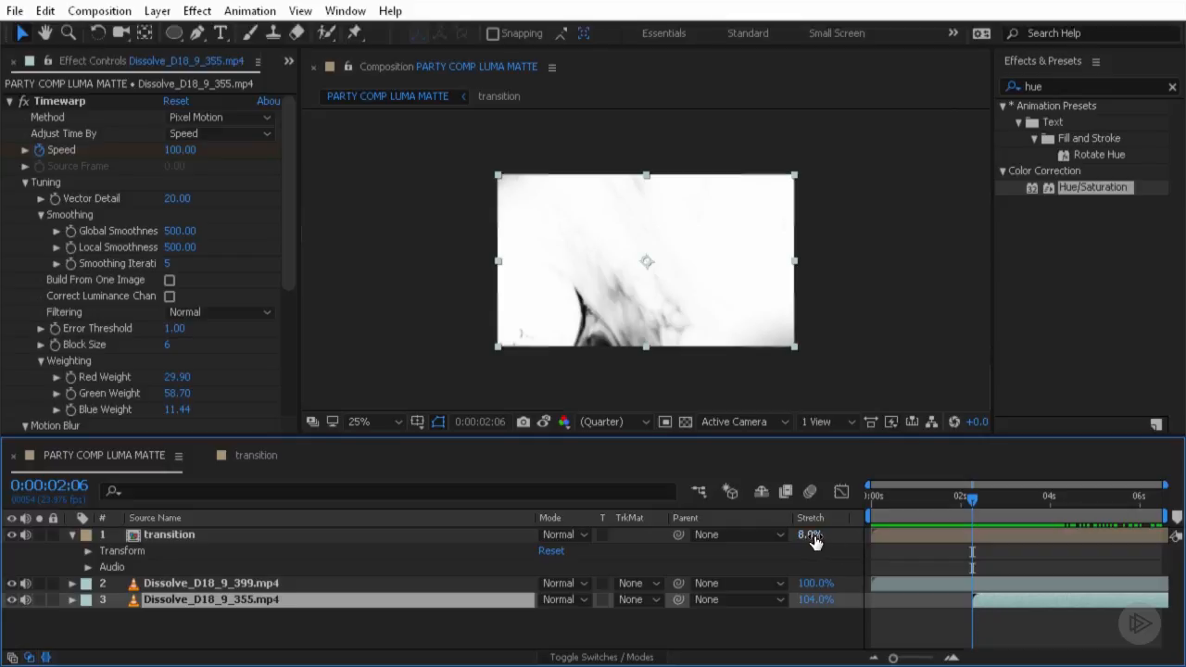
{"action": "left_click_drag", "start_coordinate": [811, 542], "coordinate": [815, 542]}
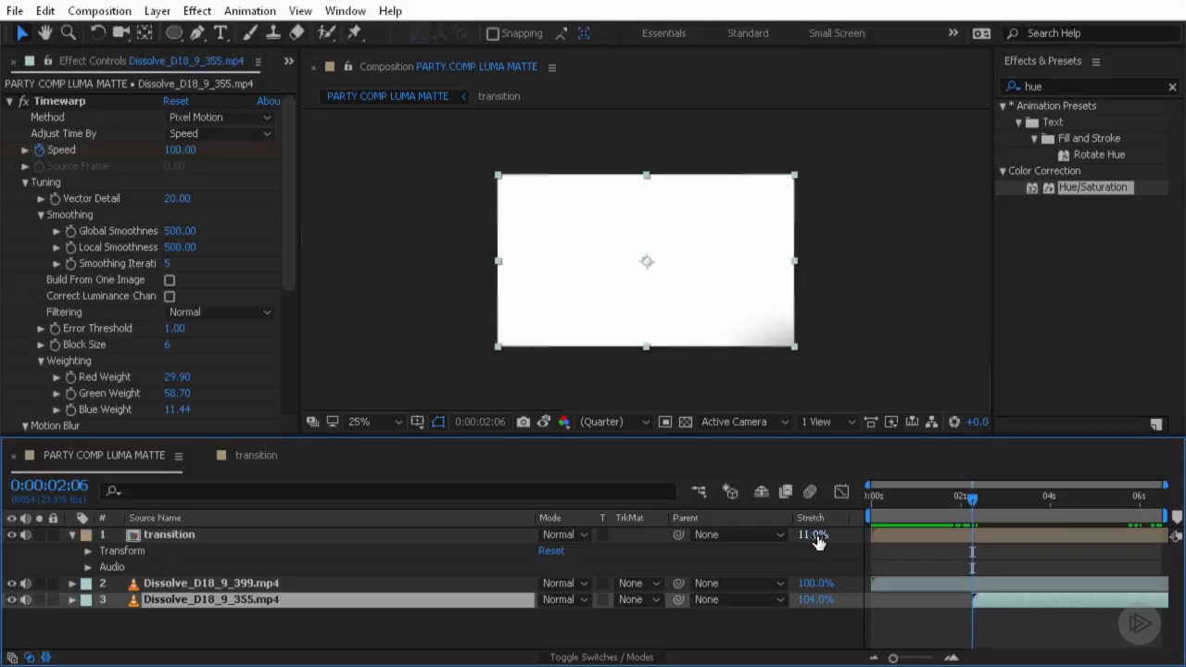
{"action": "left_click", "coordinate": [815, 539]}
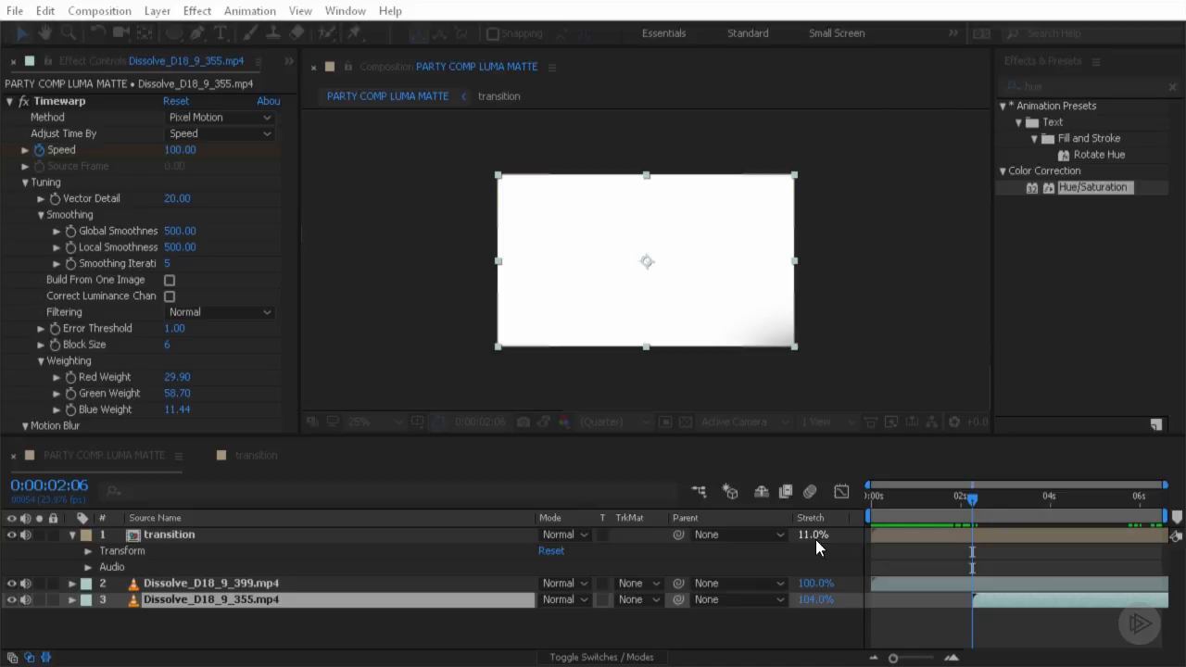
{"action": "type", "text": "10"}
{"action": "key", "text": "Return"}
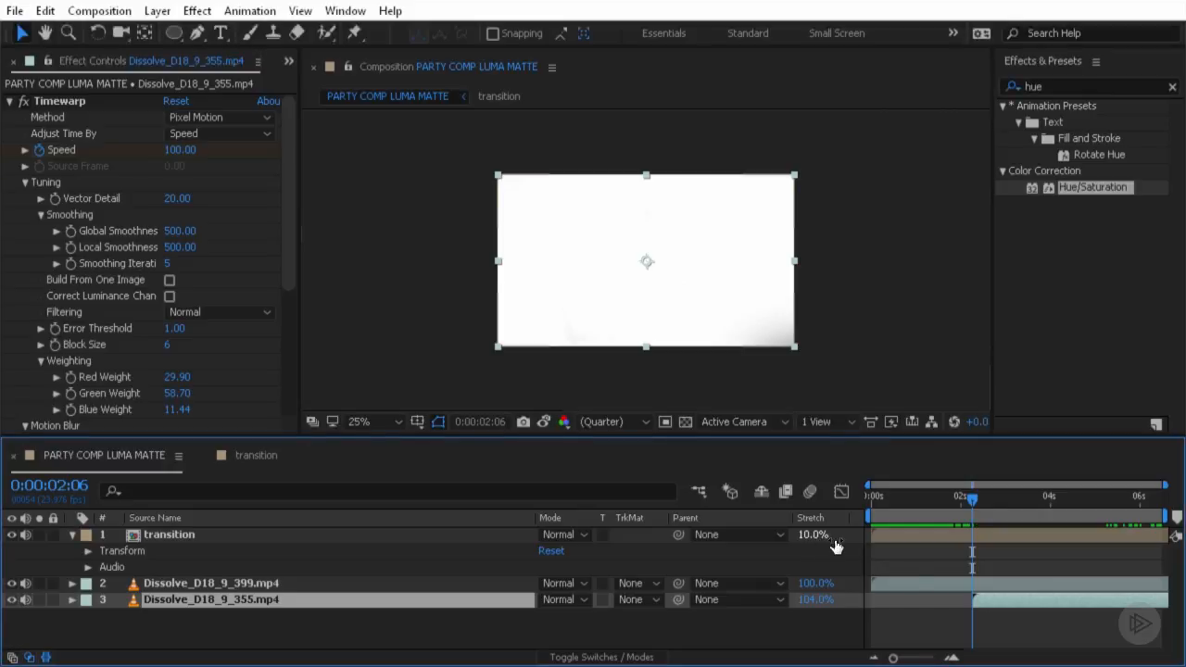
Set Dissolve_D18_9_399.mp4's track matte to Luma Matte "transition" and scrub the result back to 0:00:02:06.
{"action": "left_click_drag", "start_coordinate": [977, 496], "coordinate": [1026, 554]}
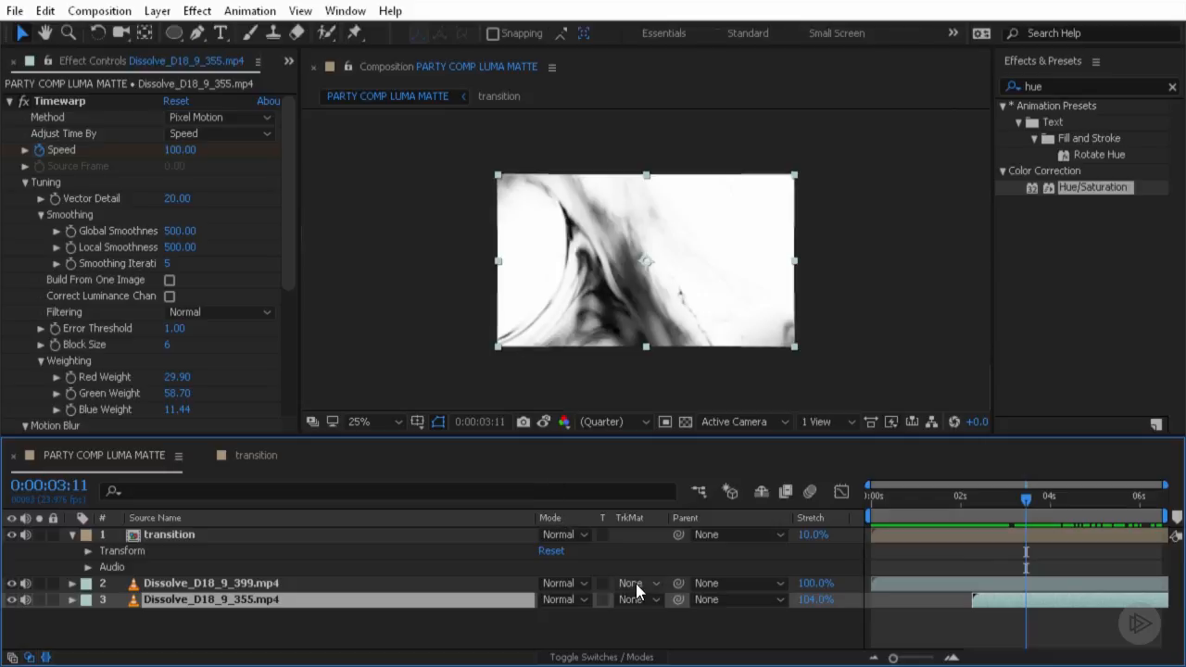
{"action": "left_click", "coordinate": [636, 584]}
{"action": "left_click", "coordinate": [687, 541]}
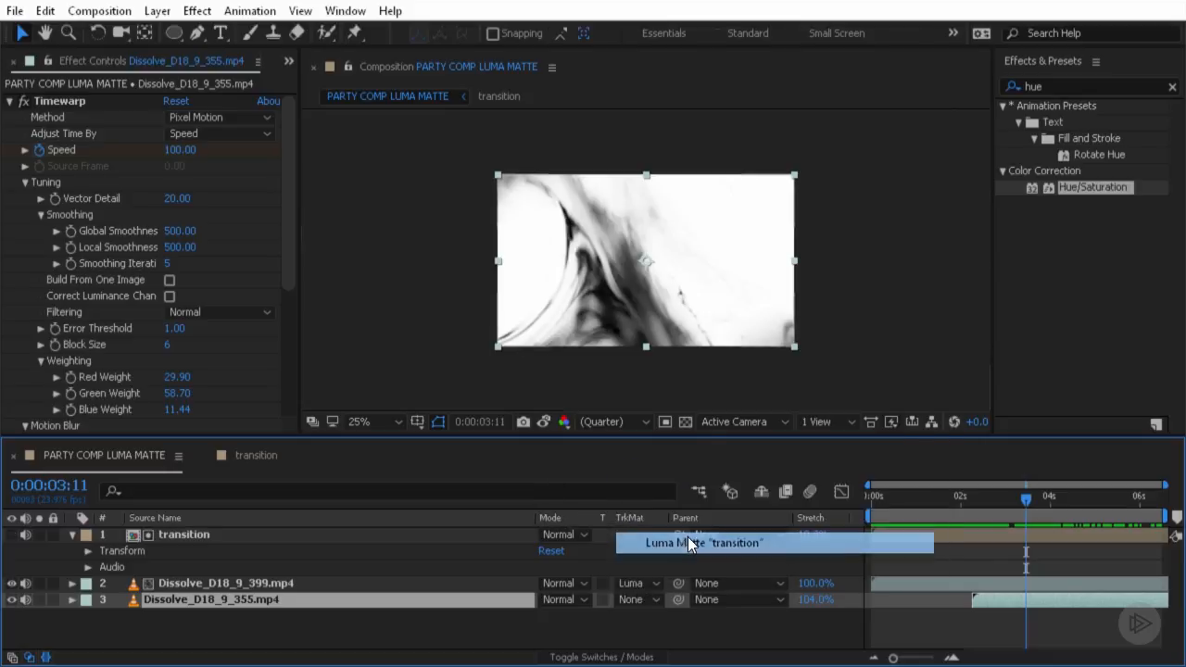
{"action": "left_click_drag", "start_coordinate": [977, 498], "coordinate": [971, 558]}
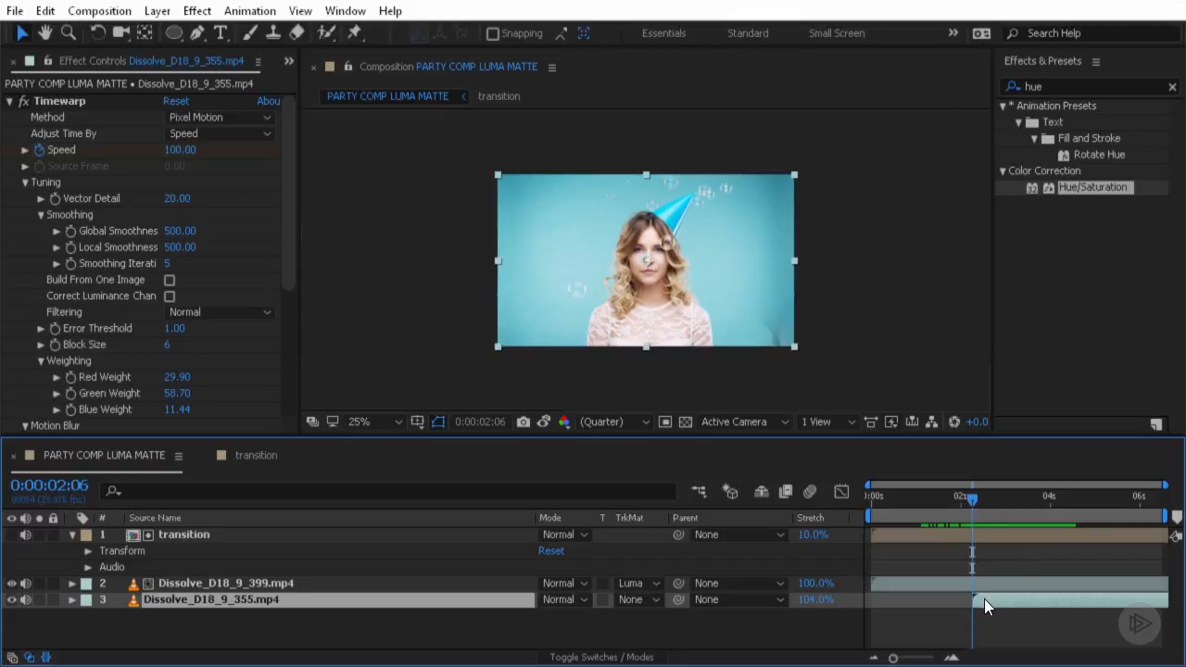
In the transition comp, keyframe Black Solid 2's Mask Feather and align that keyframe with the first Mask Path keyframe.
{"action": "left_click", "coordinate": [983, 537]}
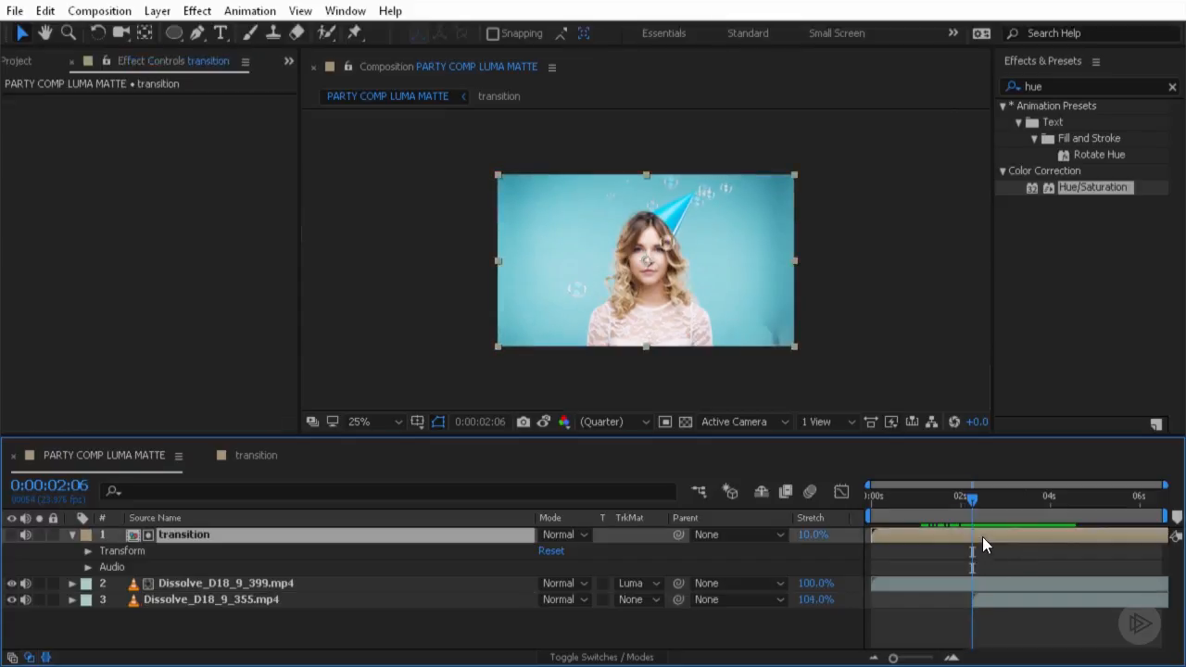
{"action": "double_click", "coordinate": [972, 536]}
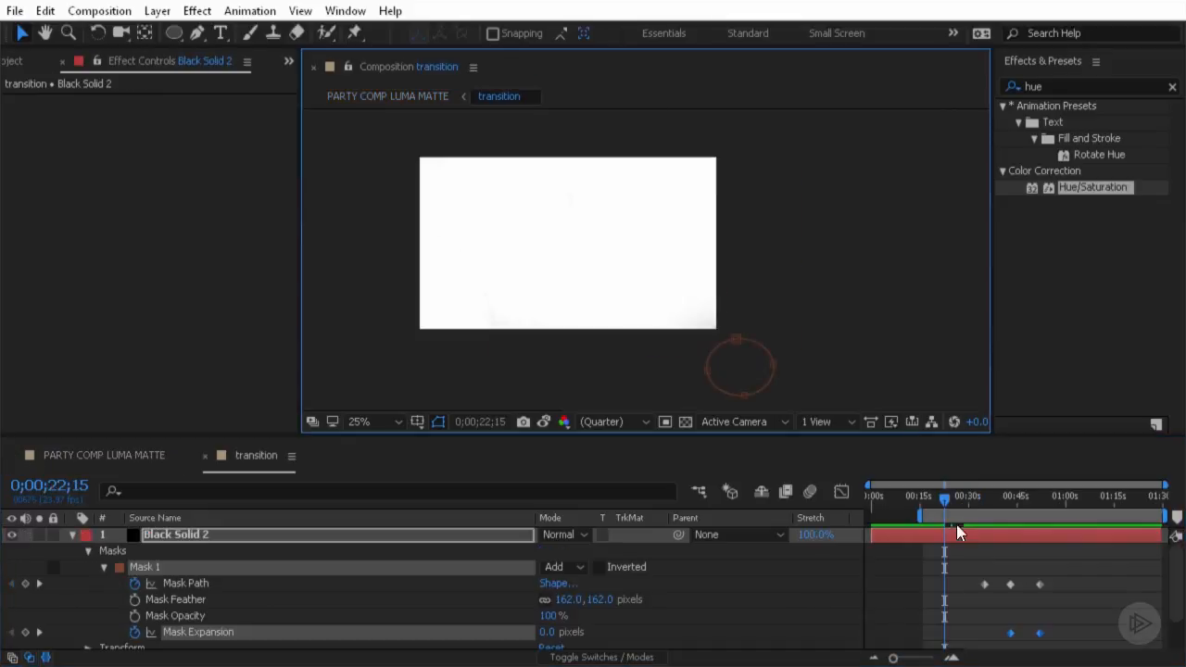
{"action": "mouse_move", "coordinate": [950, 499]}
{"action": "left_mouse_down"}
{"action": "mouse_move", "coordinate": [991, 518]}
{"action": "mouse_move", "coordinate": [945, 503]}
{"action": "left_mouse_up"}
{"action": "scroll", "coordinate": [984, 537], "scroll_direction": "down", "scroll_amount": 2}
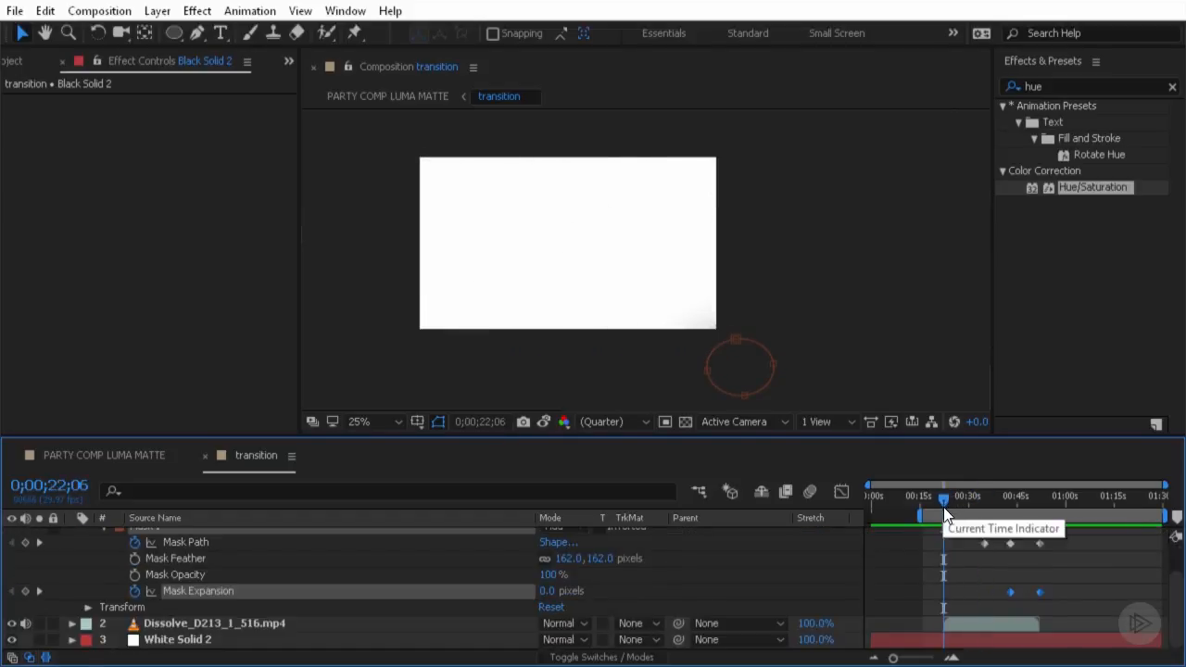
{"action": "left_click", "coordinate": [134, 558]}
{"action": "left_click_drag", "start_coordinate": [943, 562], "coordinate": [984, 574]}
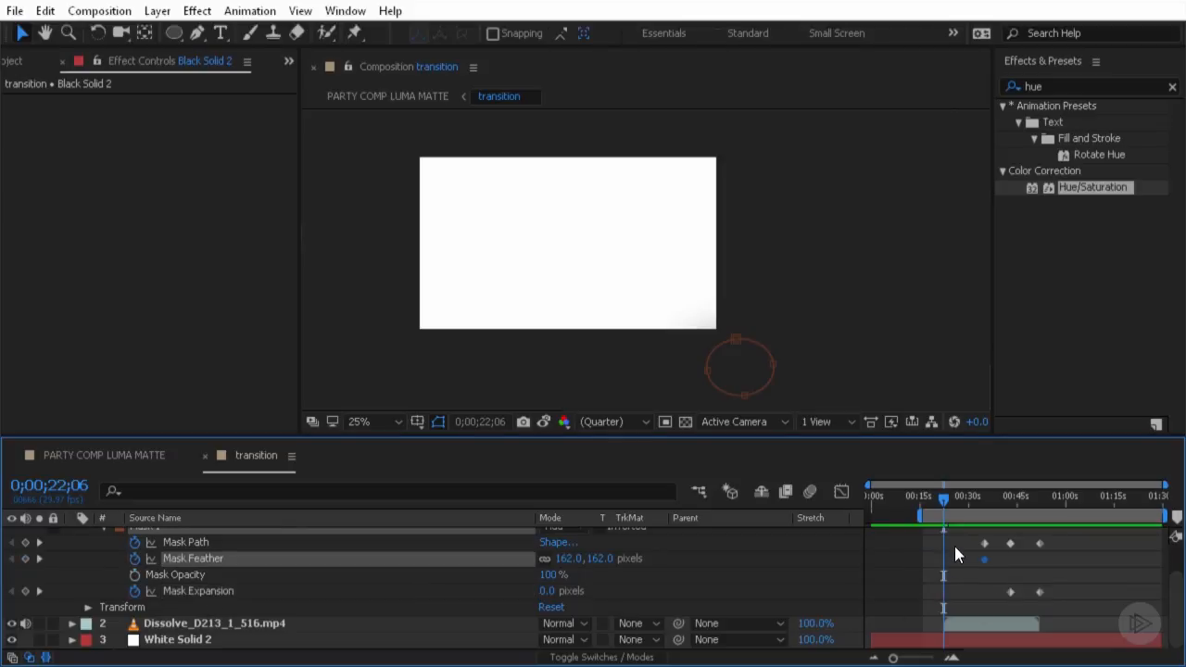
Set Mask Feather to 0 pixels at 0;00;22;06 as the starting keyframe and scrub around it.
{"action": "left_click", "coordinate": [575, 559]}
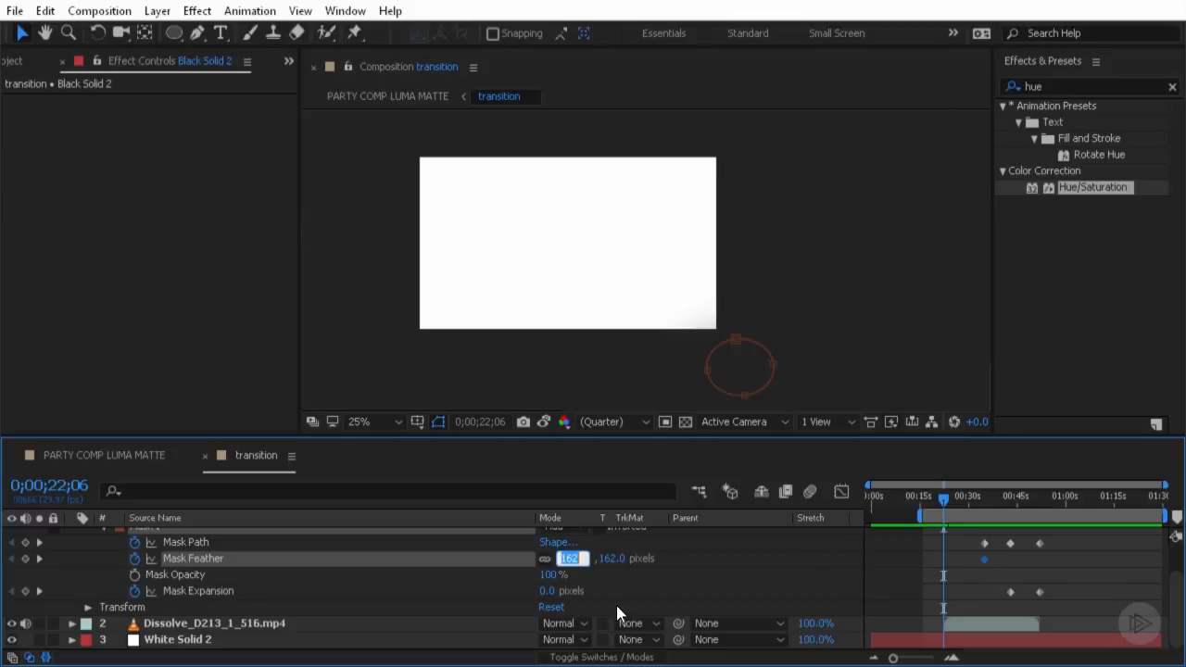
{"action": "type", "text": "0"}
{"action": "key", "text": "Return"}
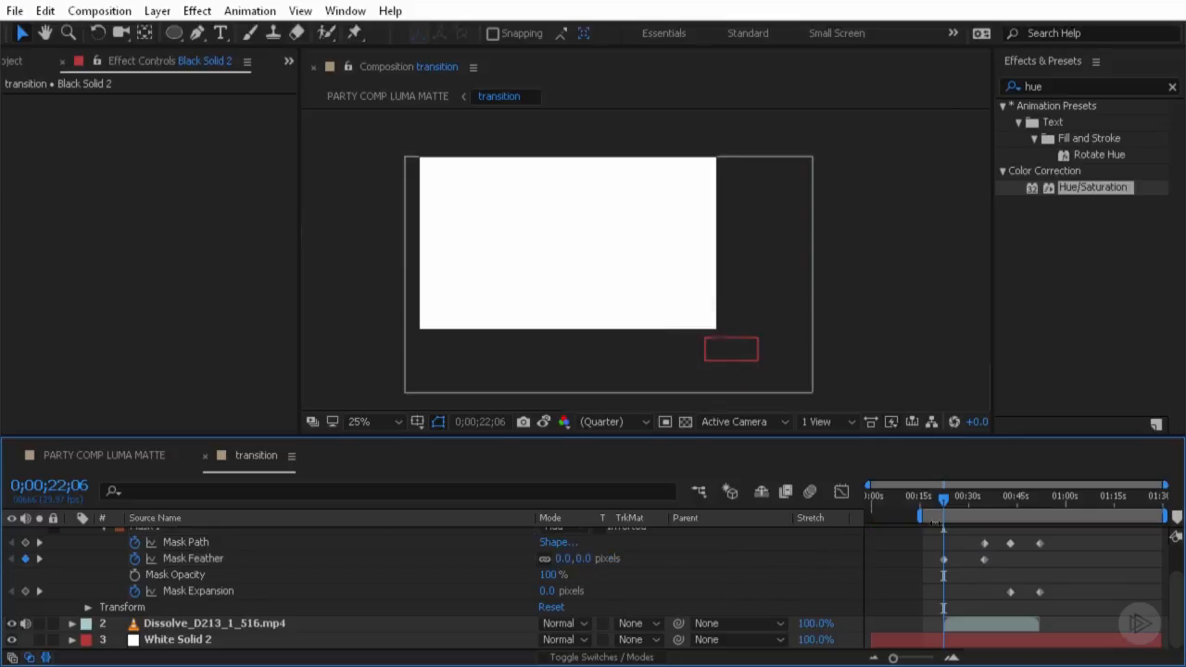
{"action": "left_click_drag", "start_coordinate": [945, 497], "coordinate": [943, 540]}
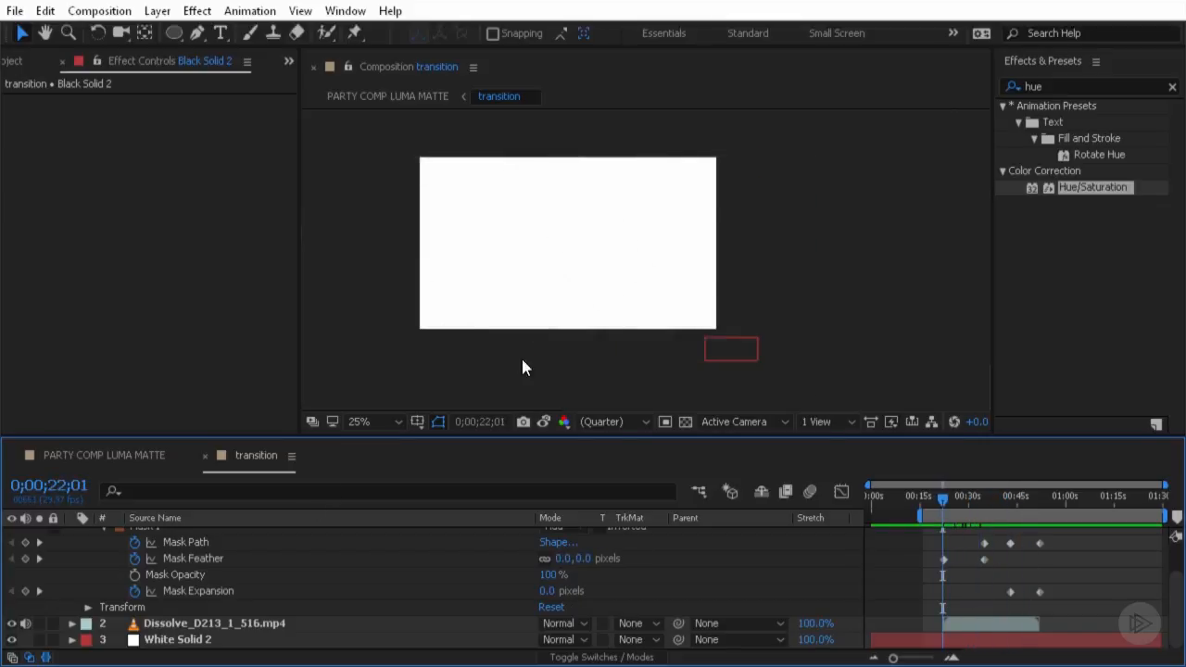
Return to PARTY COMP LUMA MATTE and preview the luma matte transition between the two party clips up to 0:00:04:17.
{"action": "left_click", "coordinate": [98, 457]}
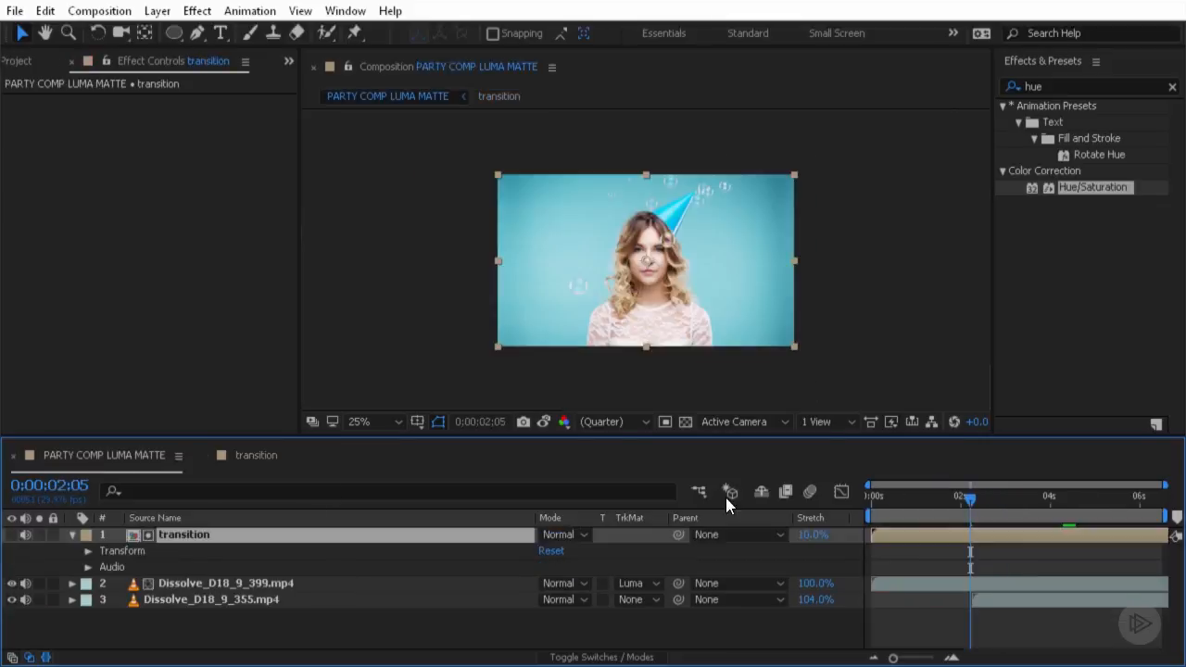
{"action": "left_click_drag", "start_coordinate": [965, 502], "coordinate": [1005, 532]}
{"action": "key", "text": "space"}
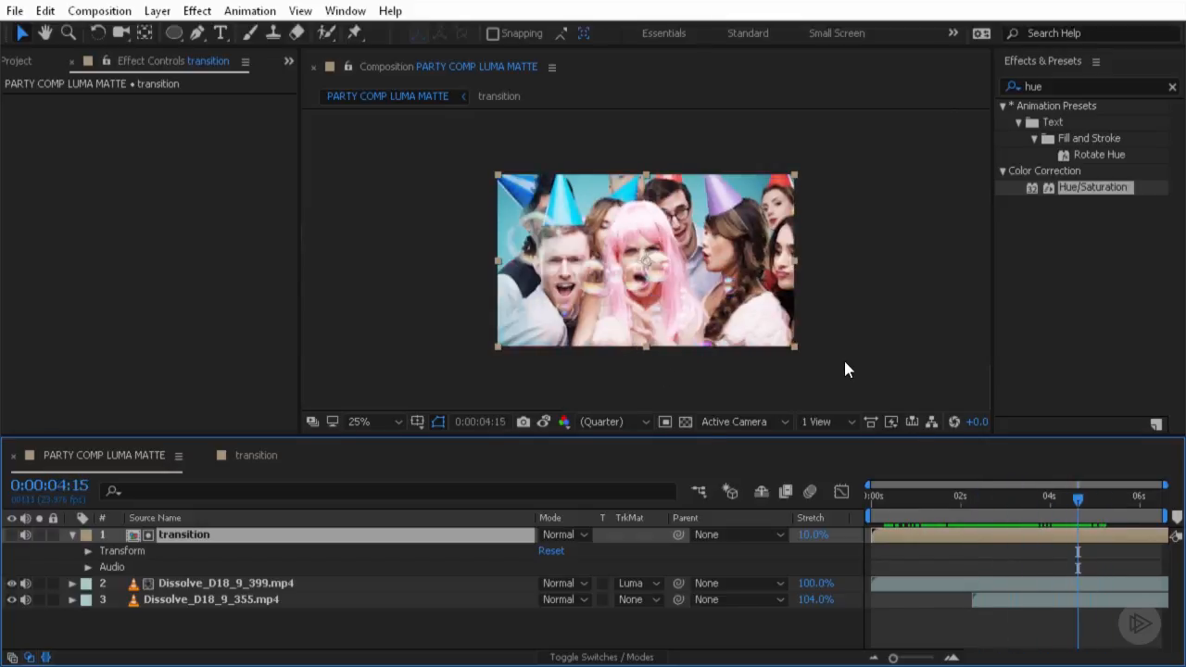
{"action": "left_click_drag", "start_coordinate": [1031, 503], "coordinate": [1082, 564]}
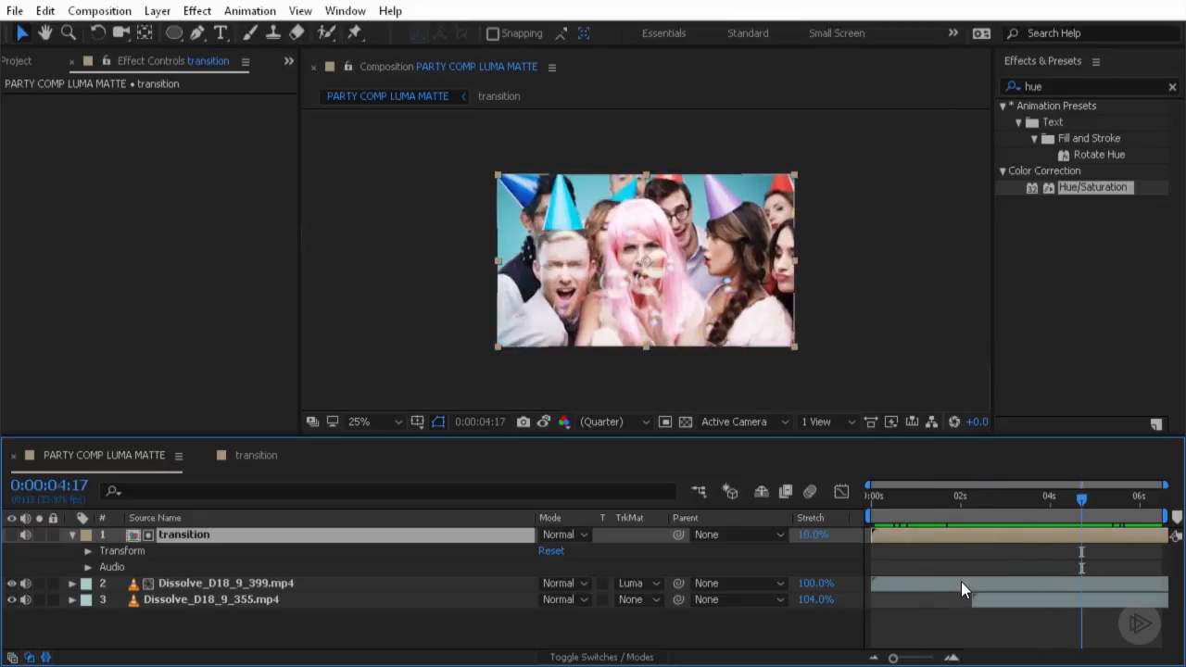